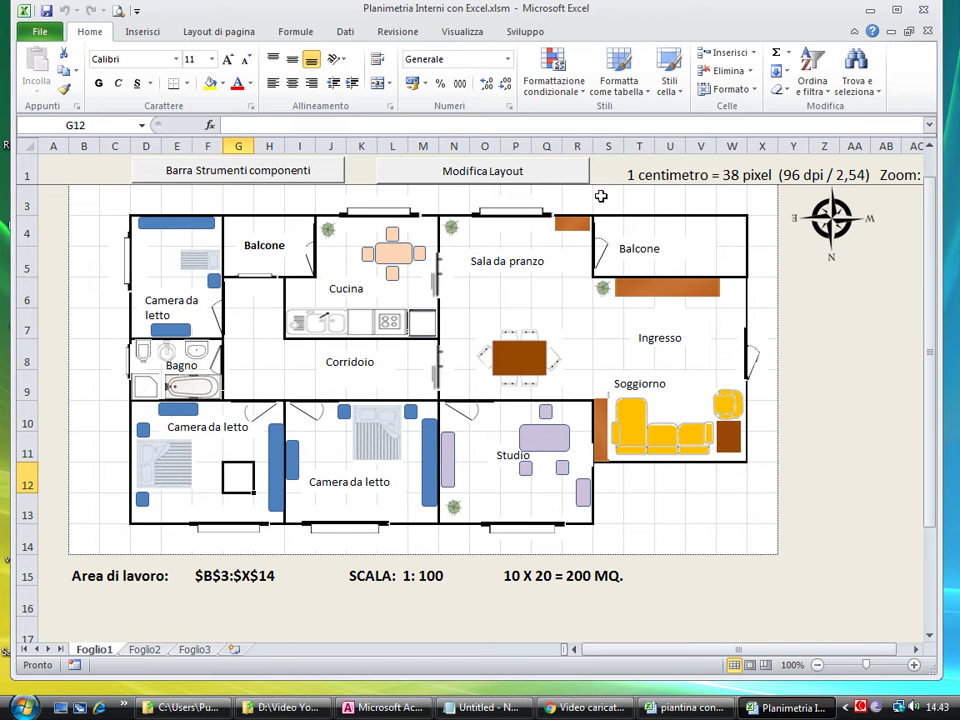
Step: Open the component toolbar and show its furniture components
left_click(931, 309)
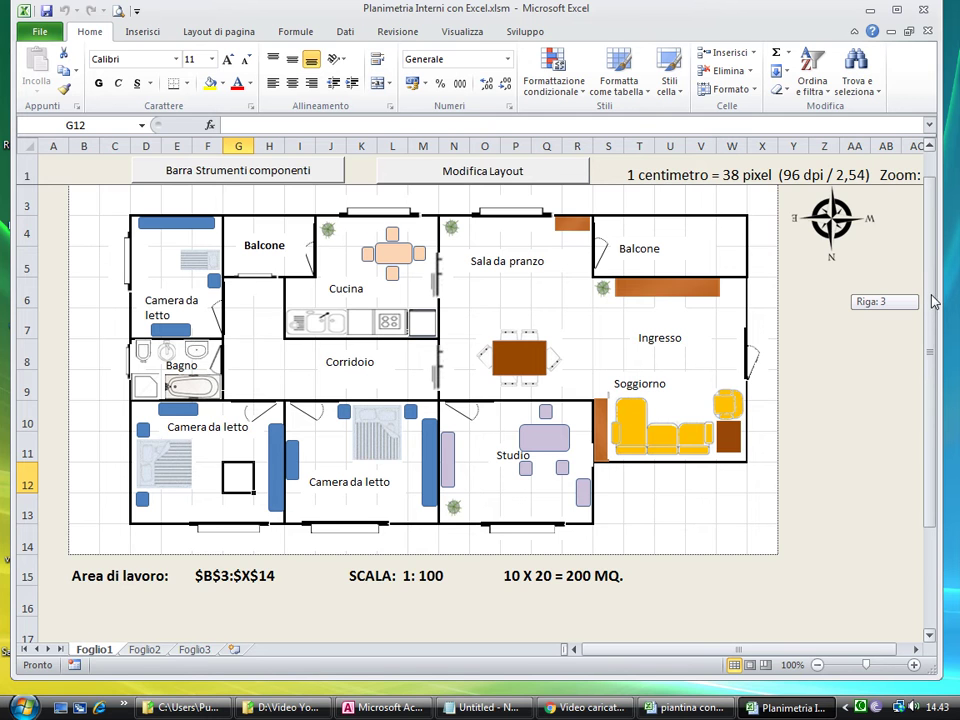
left_click_drag(931, 309, 928, 285)
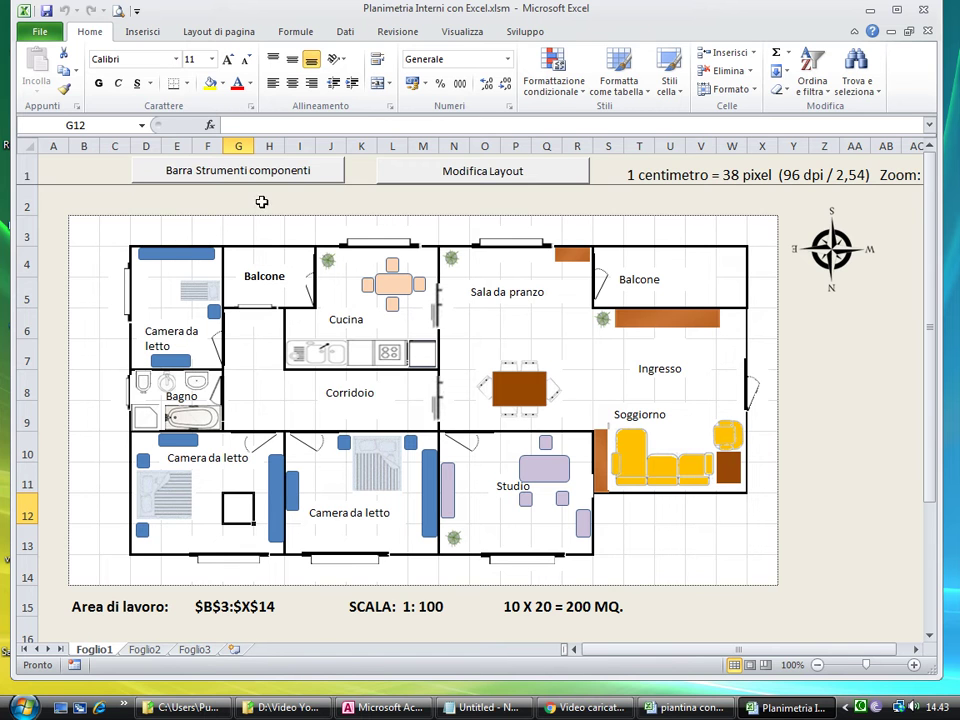
left_click(264, 167)
left_click(390, 292)
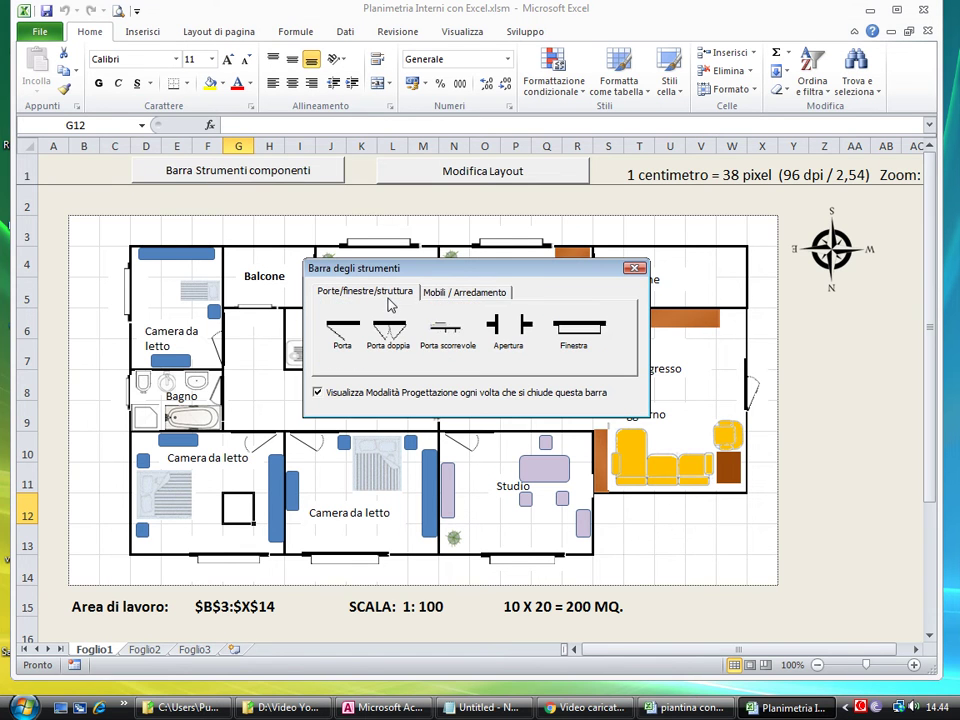
left_click(450, 297)
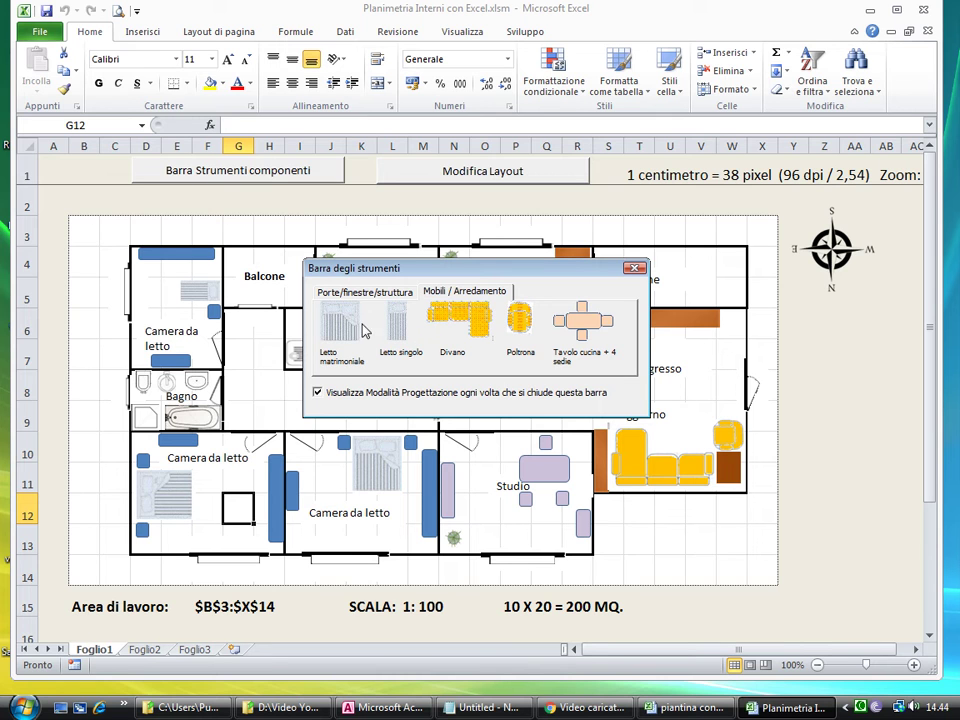
Step: Paste the Letto matrimoniale double bed at cell B5, enlarge it from its corner, then delete it
left_click_drag(346, 334, 82, 232)
left_click_drag(82, 232, 82, 232)
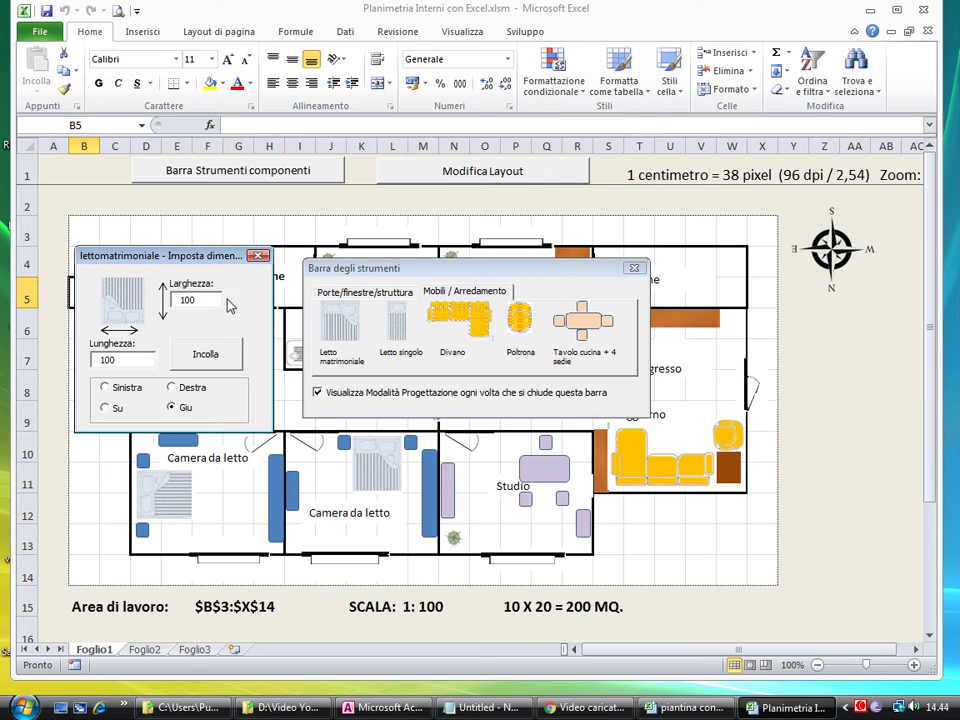
left_click(206, 354)
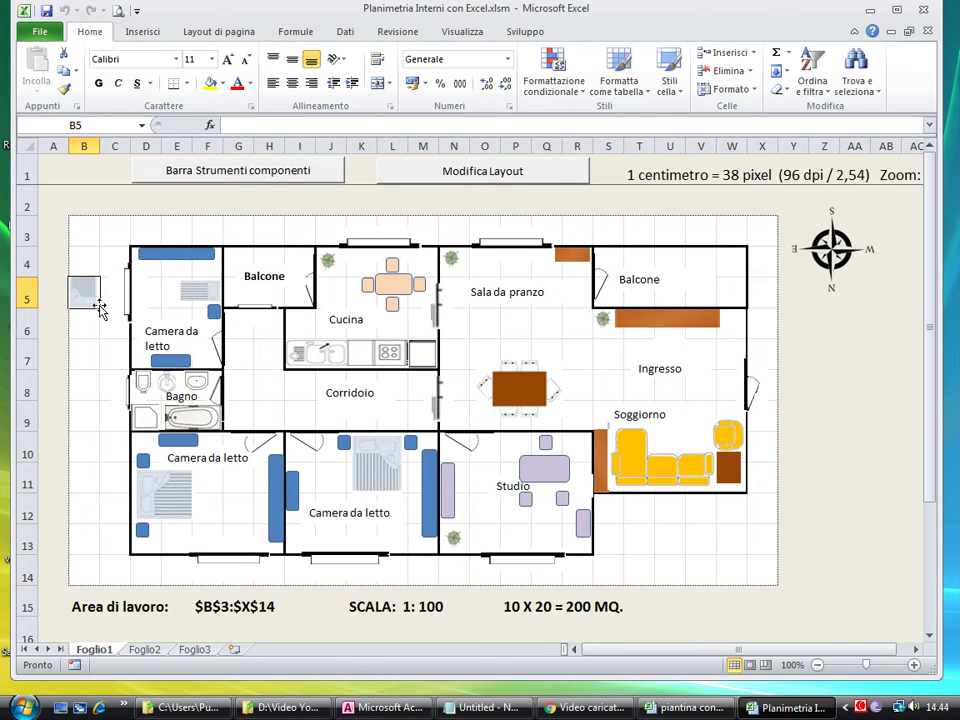
left_click(97, 303)
left_click_drag(101, 309, 120, 354)
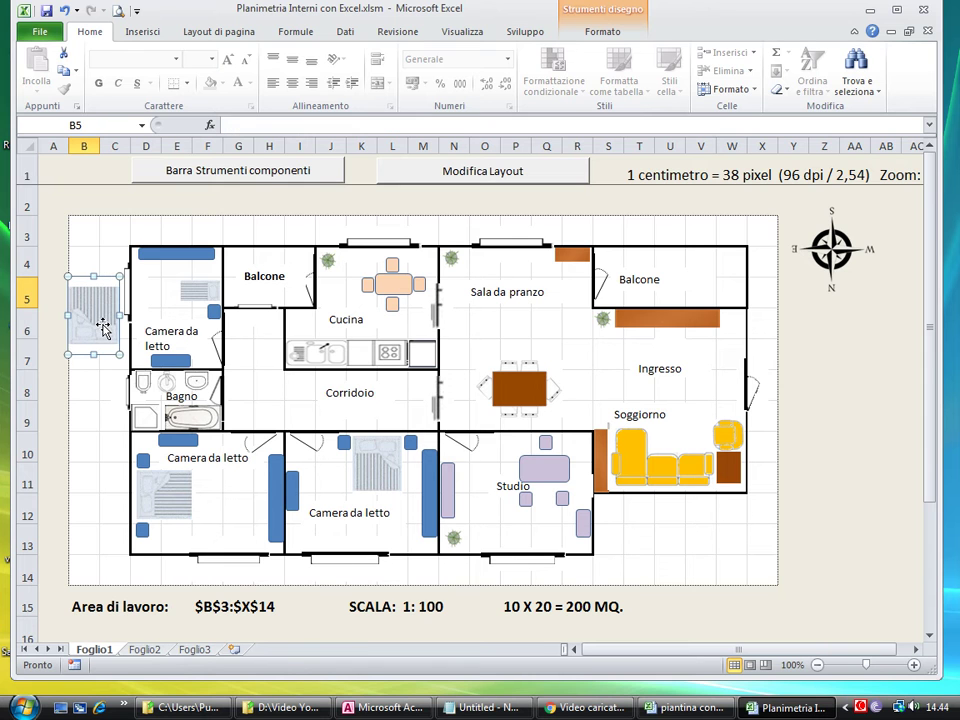
key("Delete")
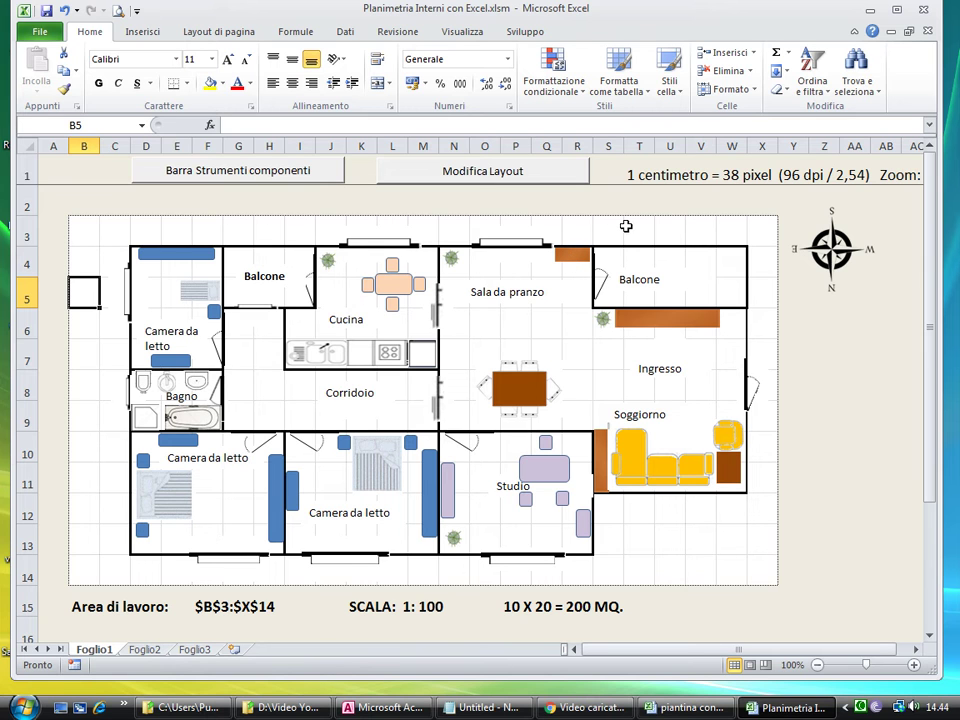
Step: Widen the window to show the Zoom: 75% note and 38 pixel scale, then switch to piantina con excel
left_click_drag(934, 438, 929, 398)
left_click_drag(937, 257, 954, 257)
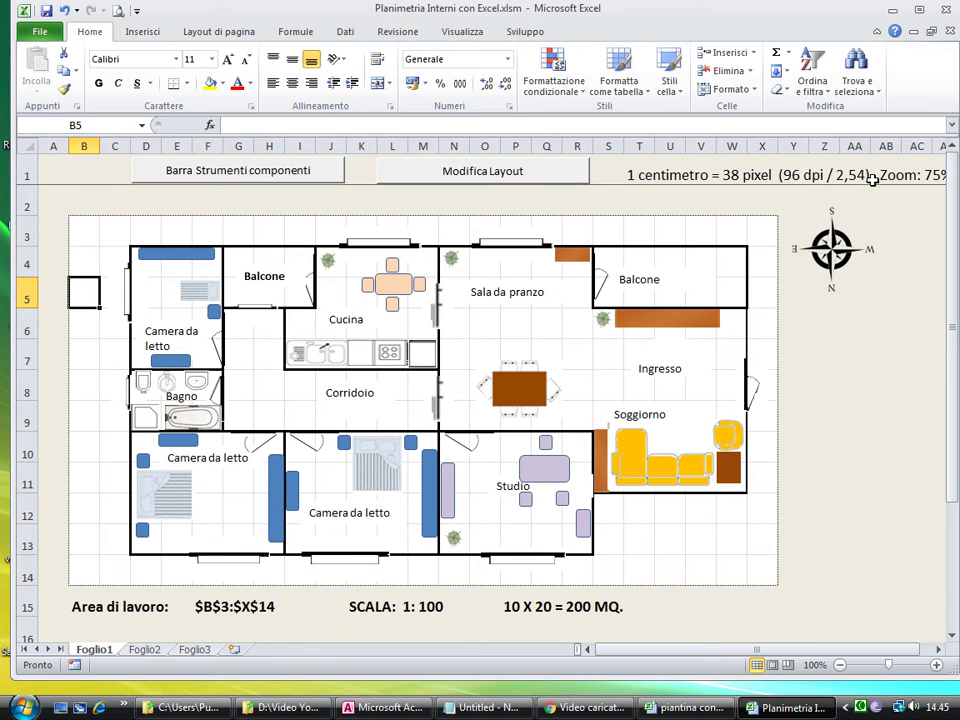
left_click(737, 176)
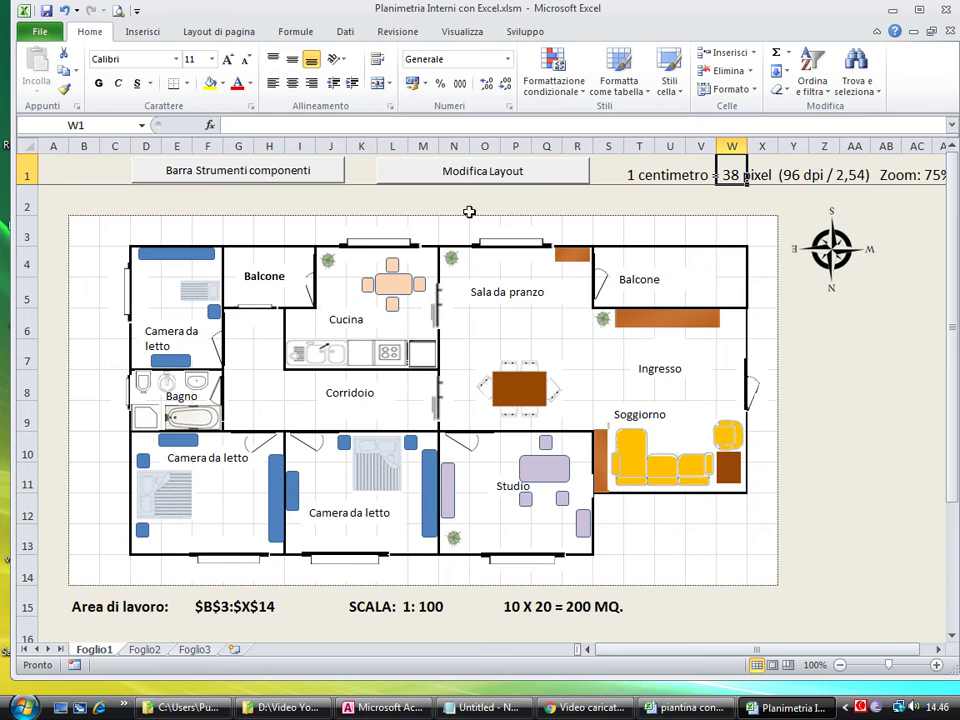
key("ctrl+Tab")
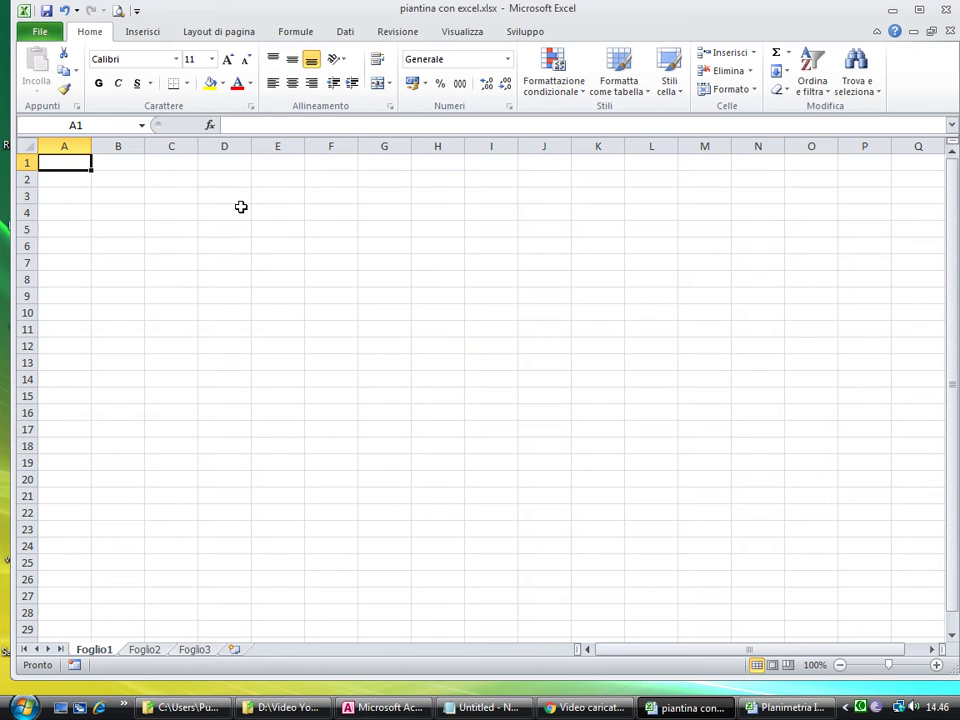
Step: Select all cells, resize every column to 38 pixels, and drag the row height to match
left_click(28, 147)
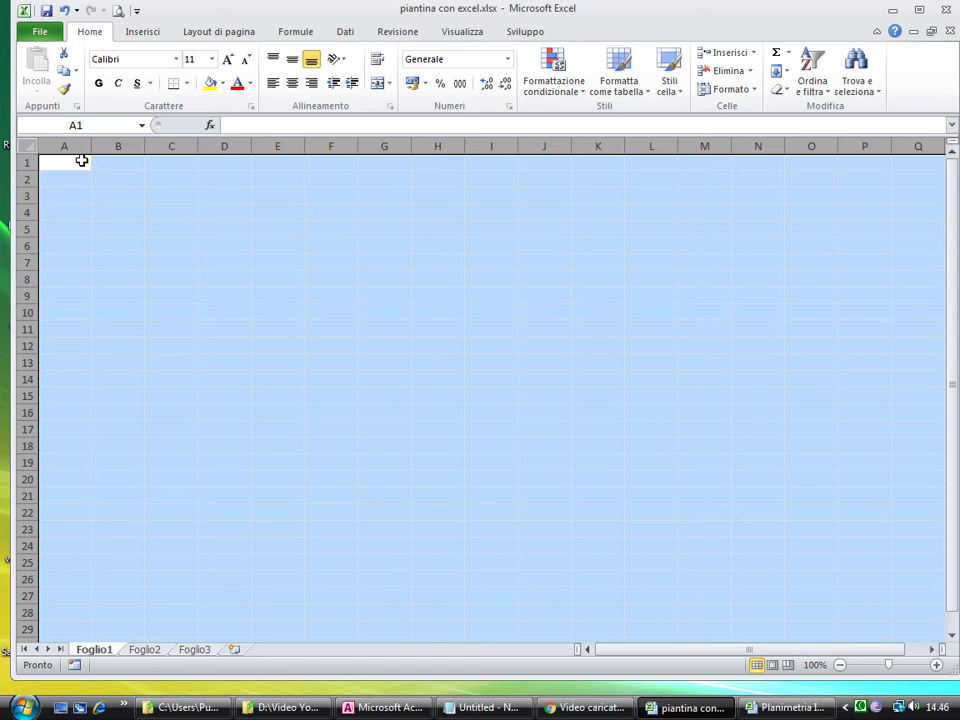
left_click_drag(91, 147, 90, 147)
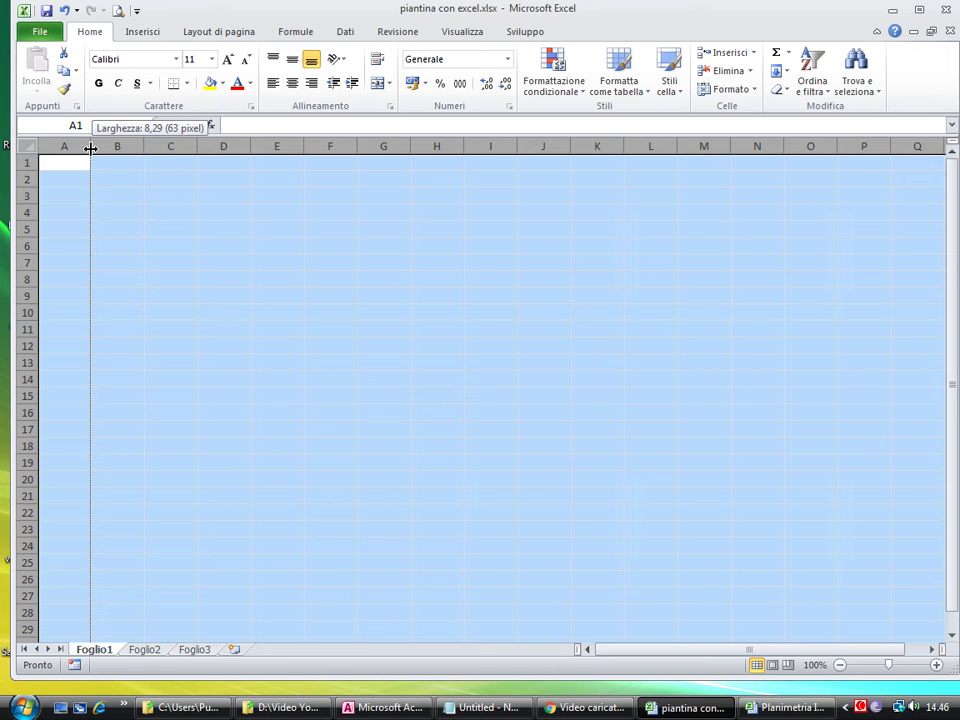
left_click_drag(90, 148, 95, 150)
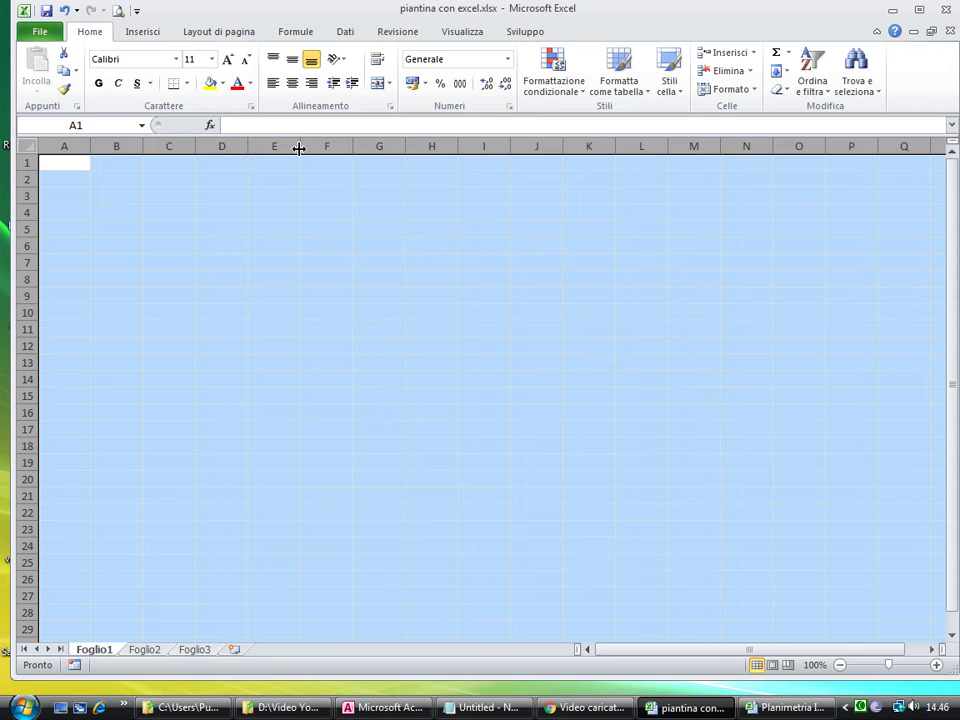
left_click_drag(300, 146, 289, 146)
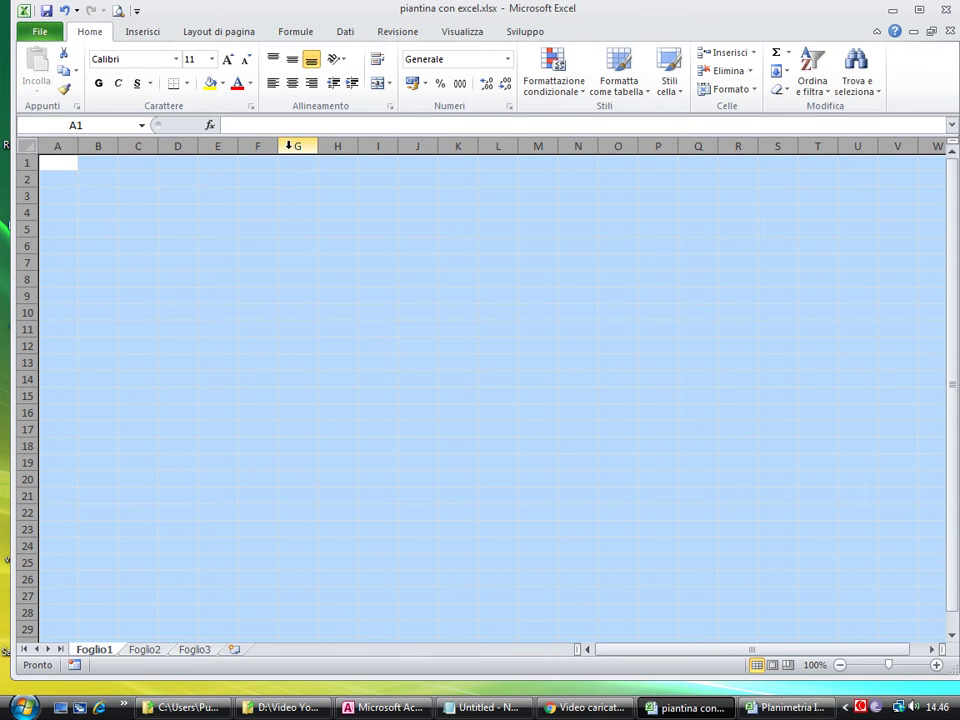
left_click(64, 10)
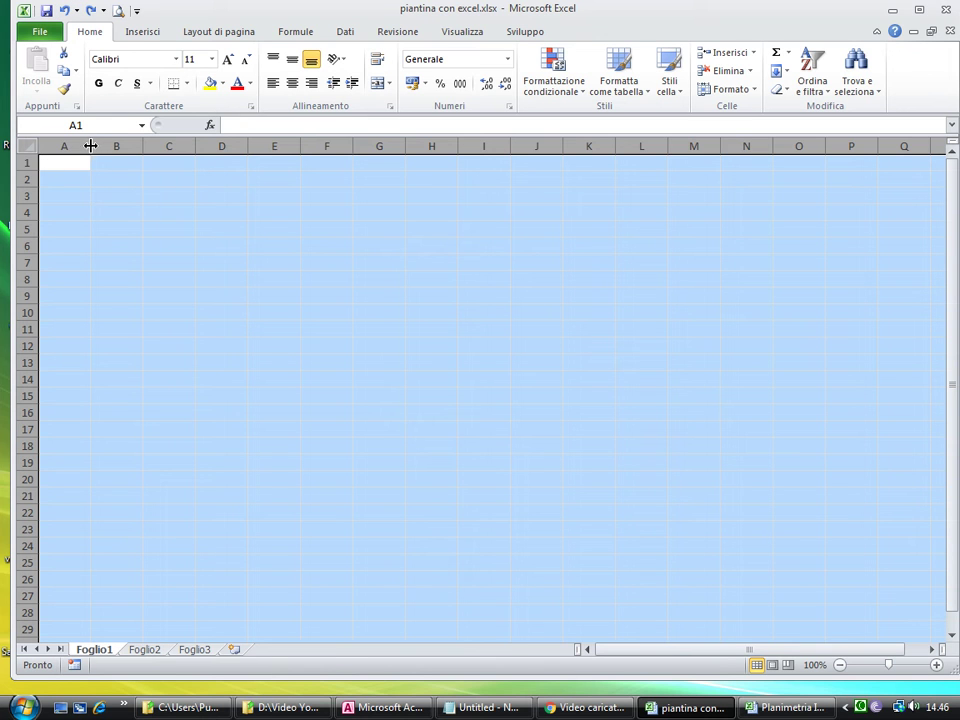
left_click_drag(93, 146, 89, 146)
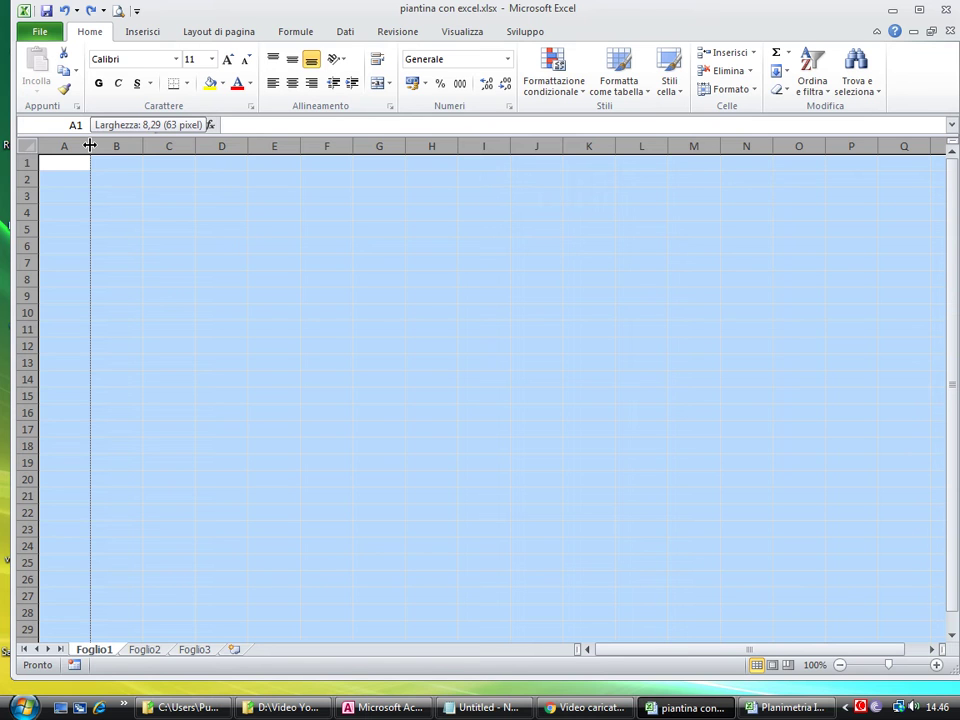
left_click_drag(90, 146, 69, 145)
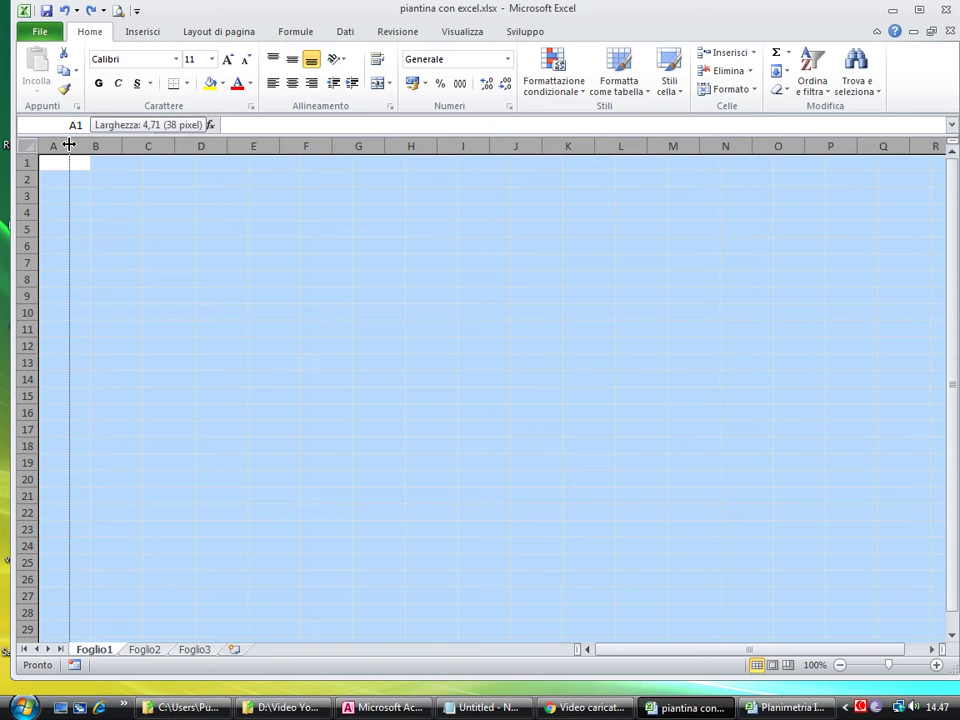
left_click_drag(69, 145, 69, 145)
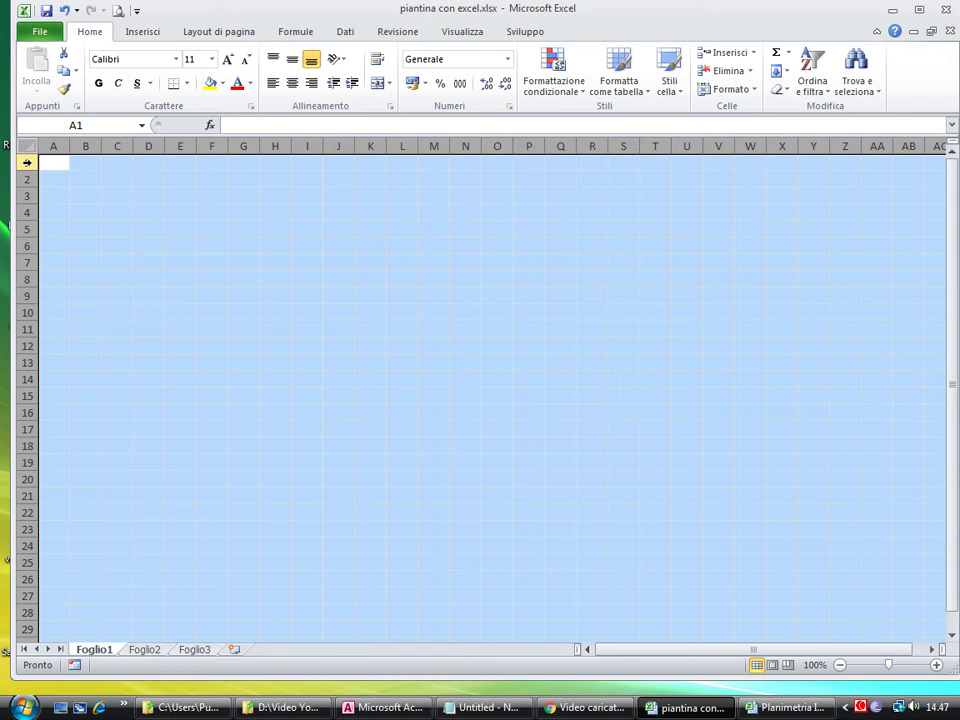
left_click_drag(28, 169, 28, 169)
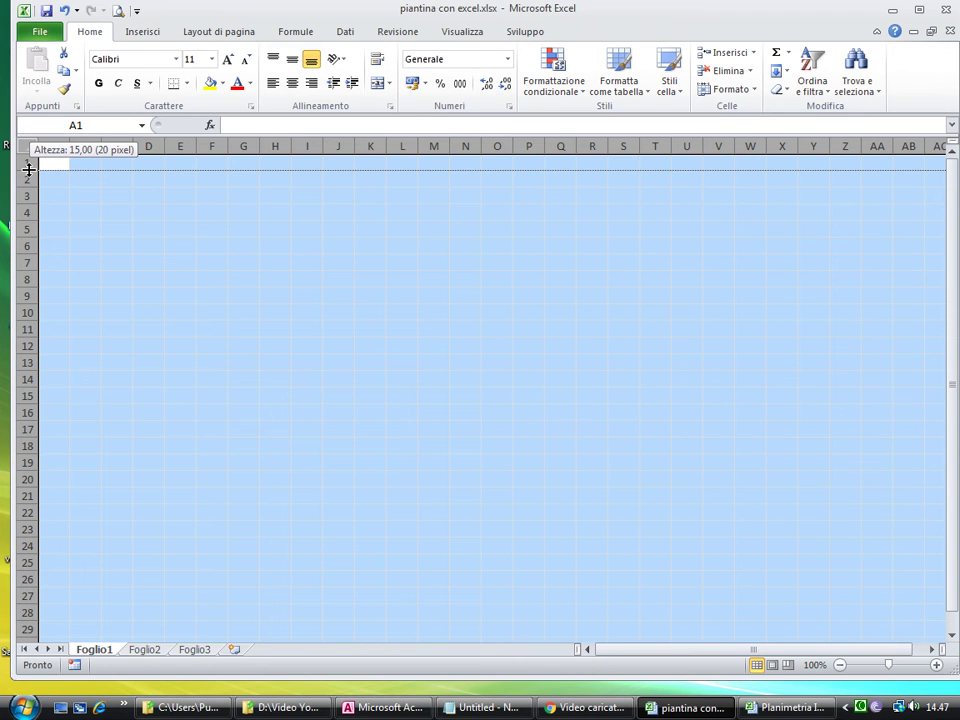
left_click_drag(28, 169, 29, 185)
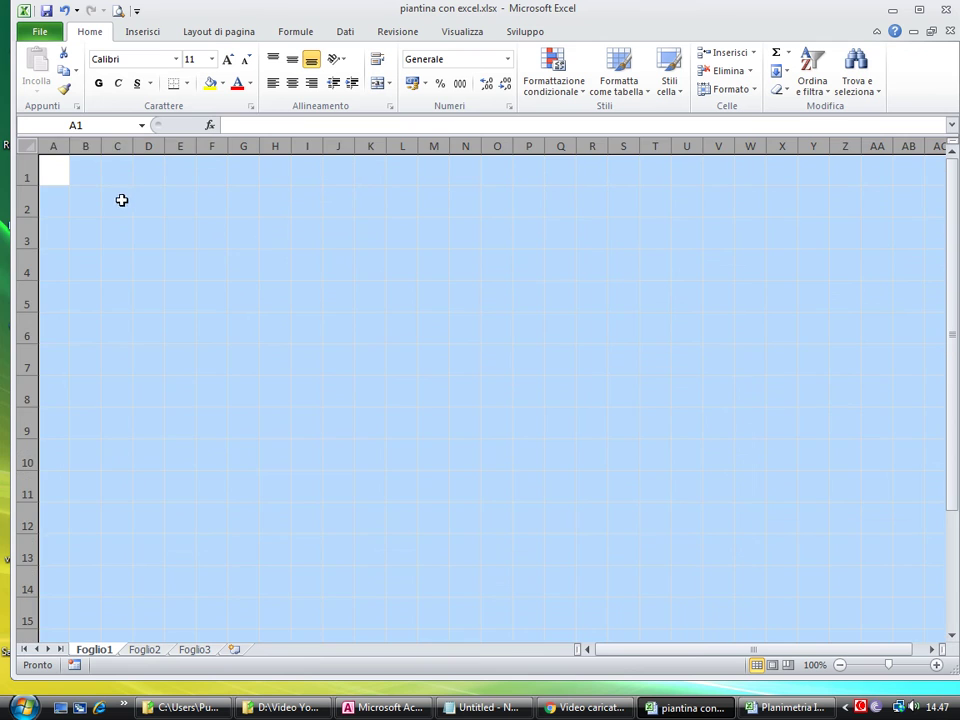
Step: Select cell B1 and set the sheet zoom to 75% through Visualizza > Zoom
left_click(426, 228)
left_click(95, 170)
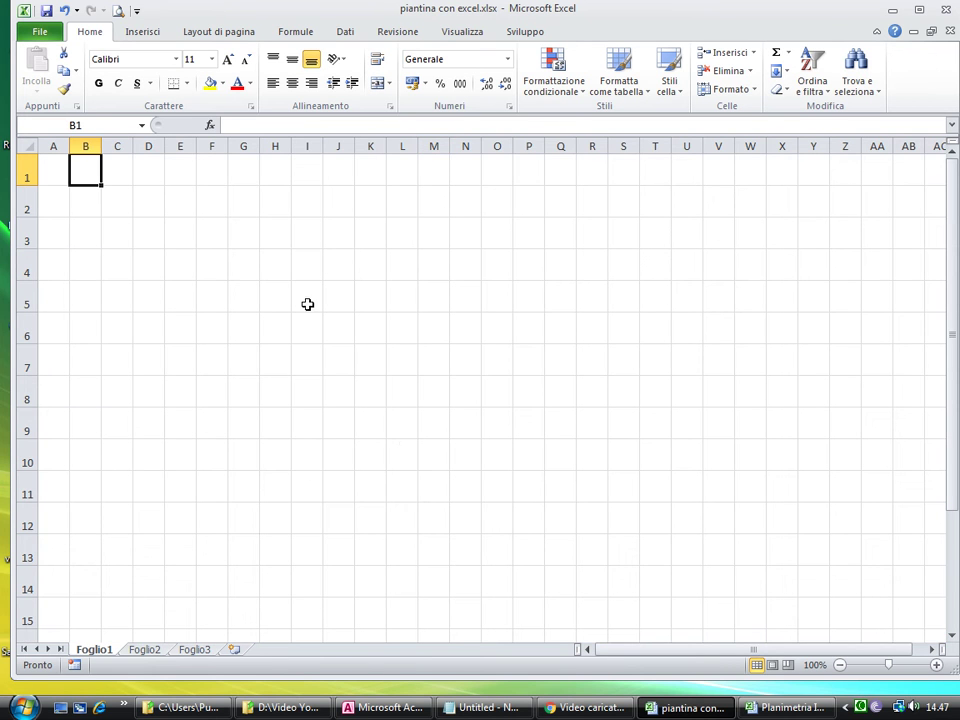
left_click(455, 33)
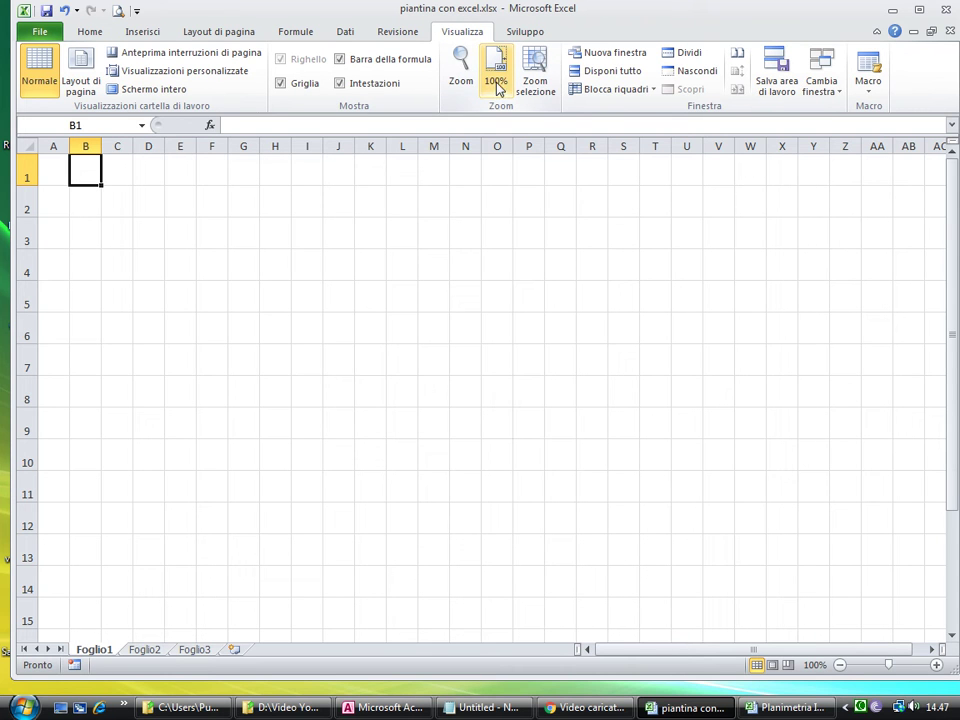
left_click(466, 80)
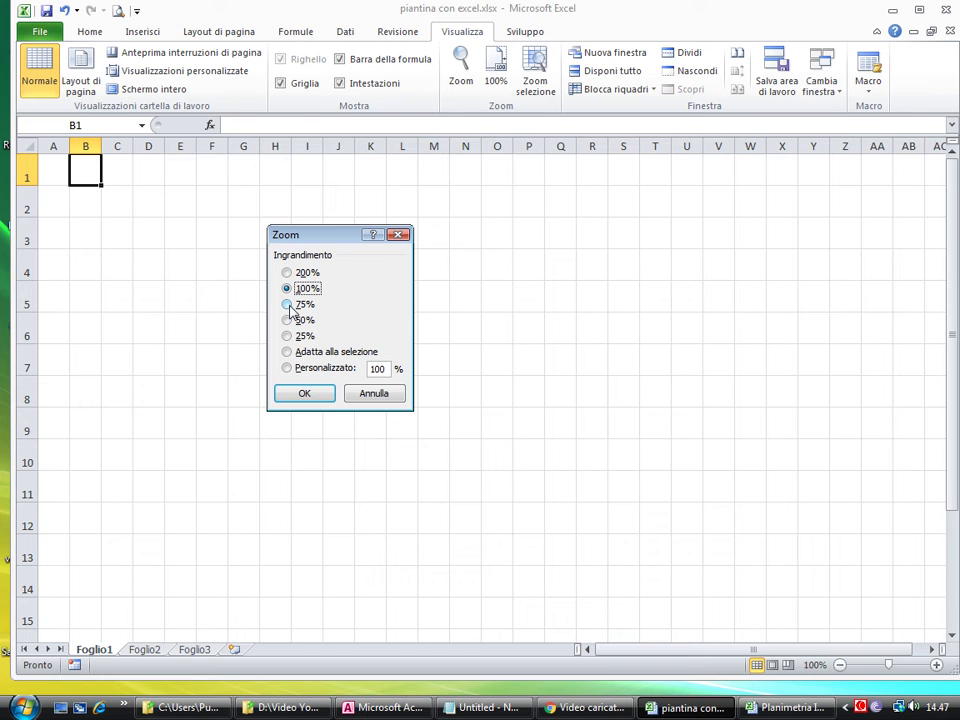
left_click(288, 305)
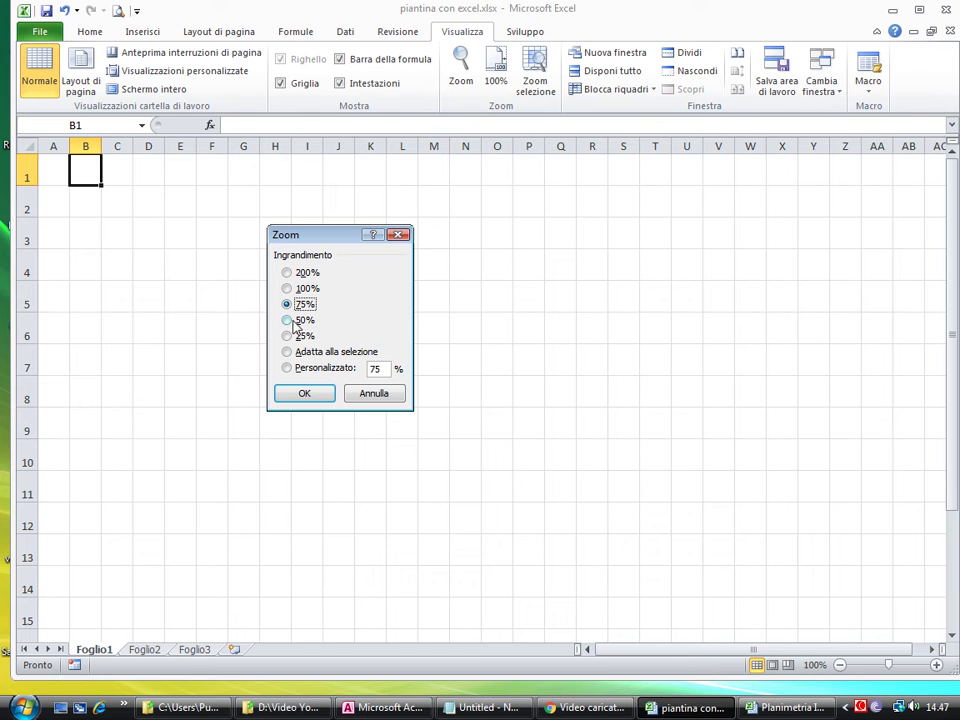
left_click(306, 394)
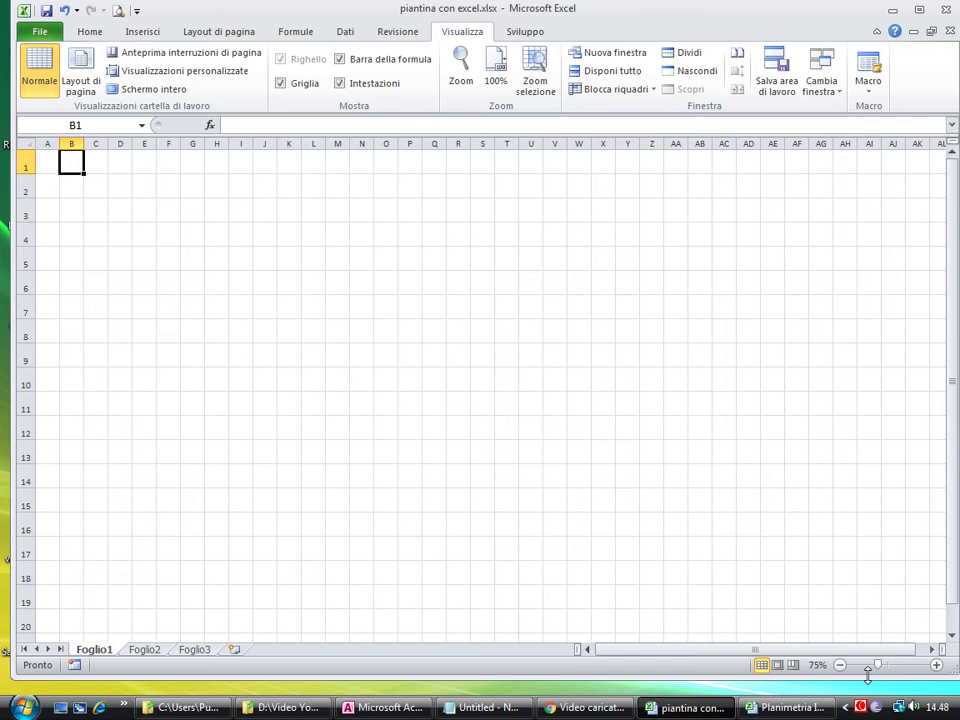
left_click(143, 181)
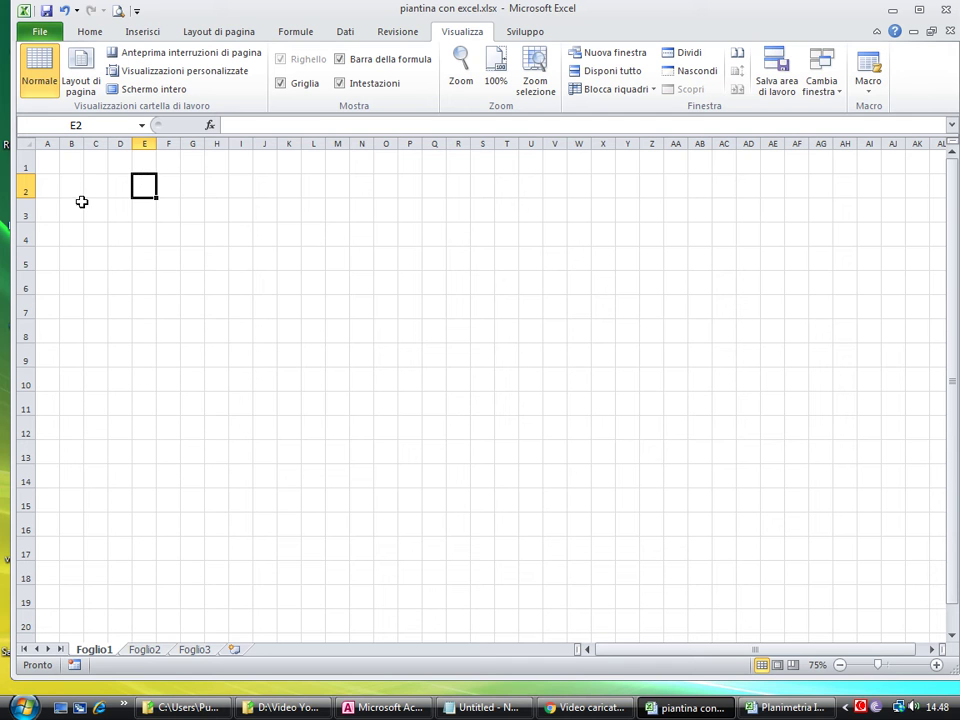
mouse_move(72, 189)
left_mouse_down()
mouse_move(387, 377)
mouse_move(121, 243)
mouse_move(157, 262)
left_mouse_up()
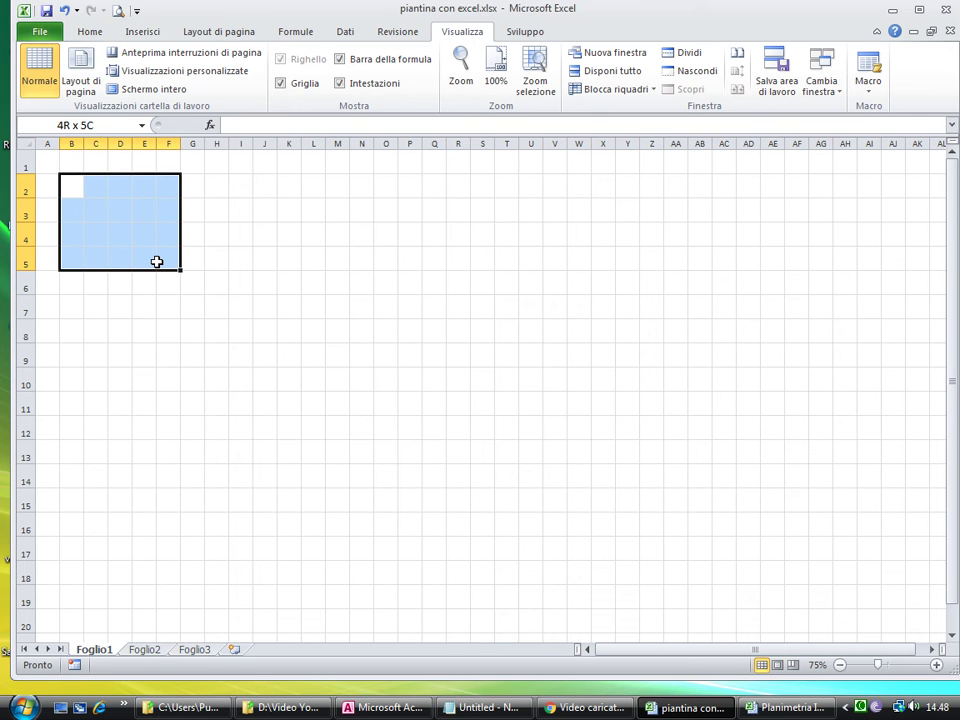
left_click(195, 263)
left_click(96, 208)
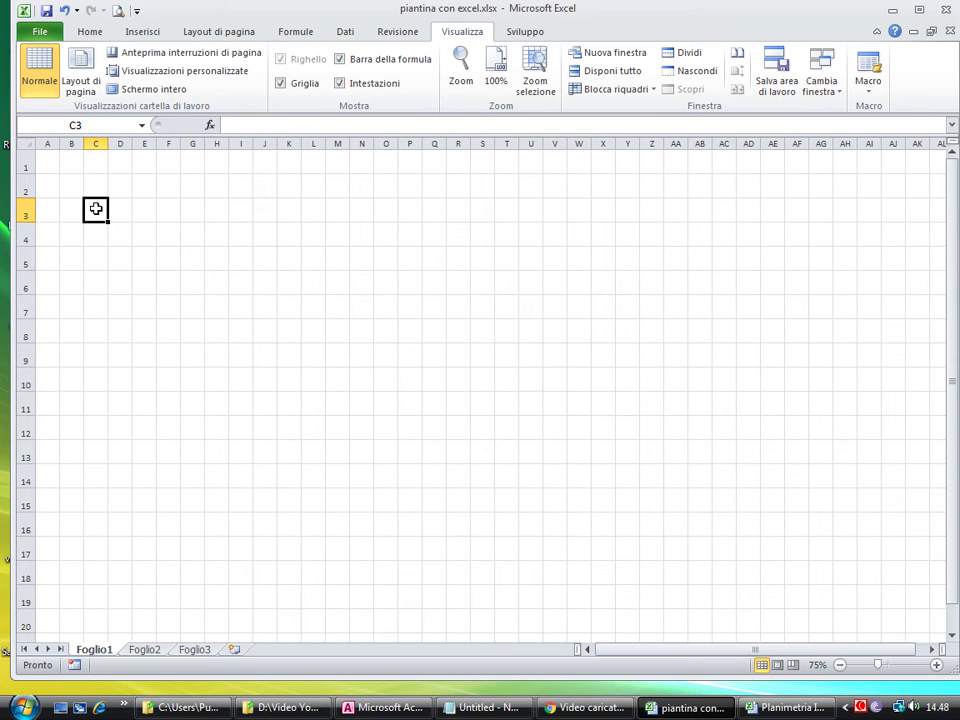
mouse_move(100, 217)
left_mouse_down()
mouse_move(116, 304)
mouse_move(94, 257)
mouse_move(100, 432)
left_mouse_up()
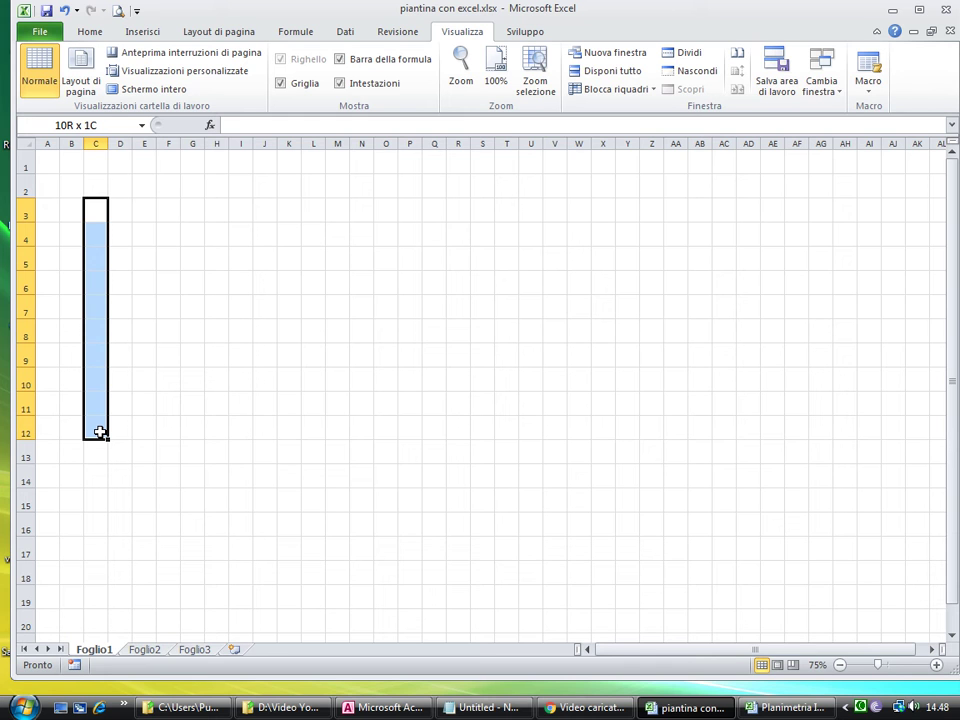
mouse_move(100, 432)
left_mouse_down()
mouse_move(336, 437)
mouse_move(146, 411)
mouse_move(529, 427)
left_mouse_up()
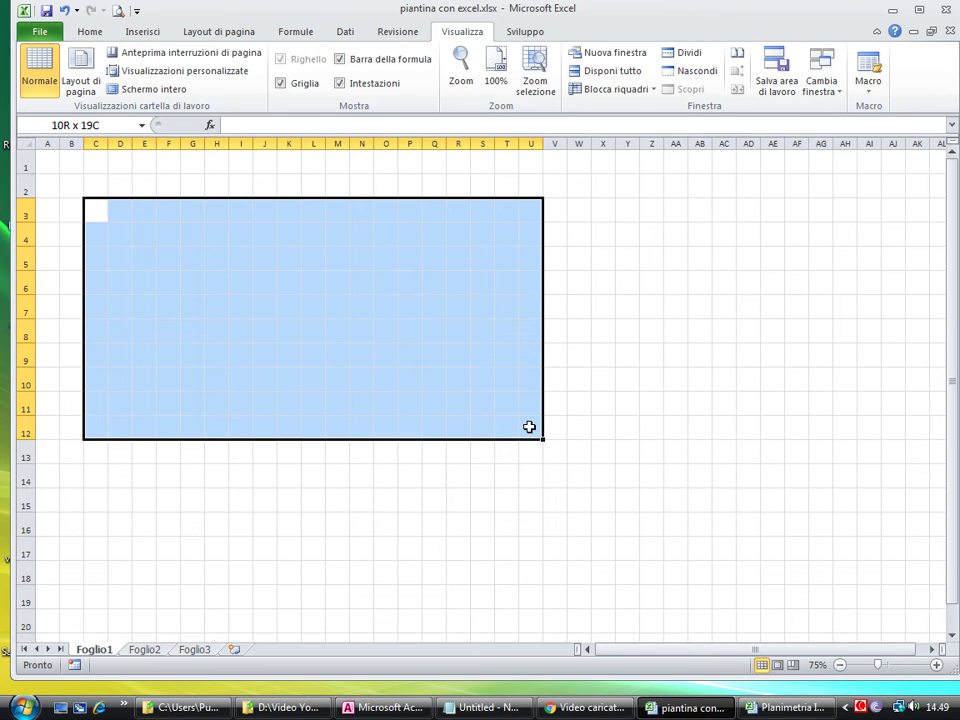
left_click_drag(529, 427, 200, 265)
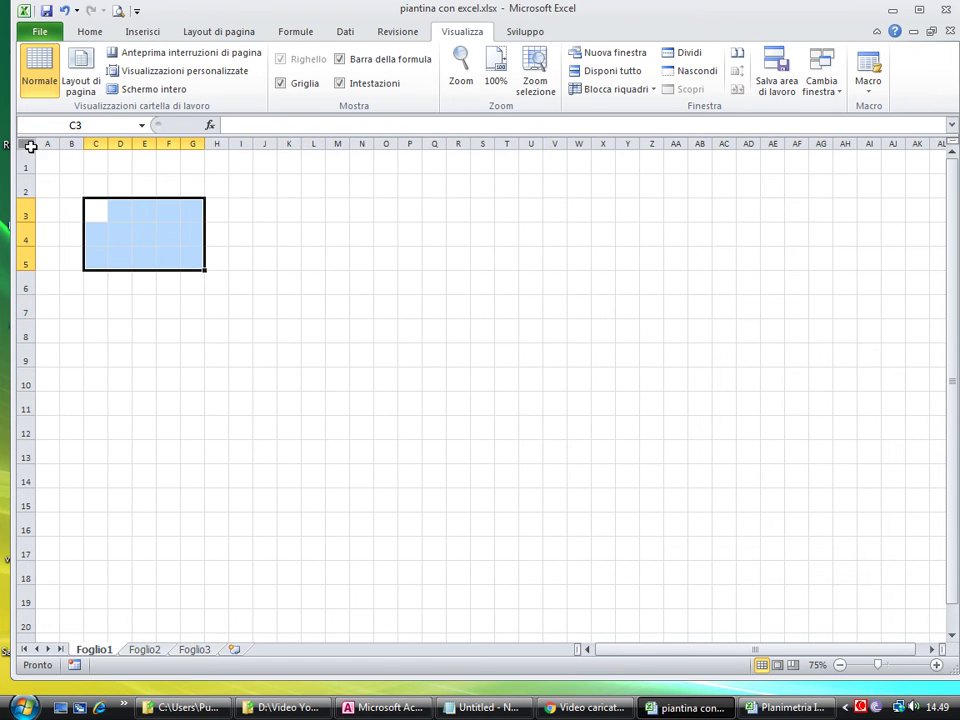
left_click(31, 147)
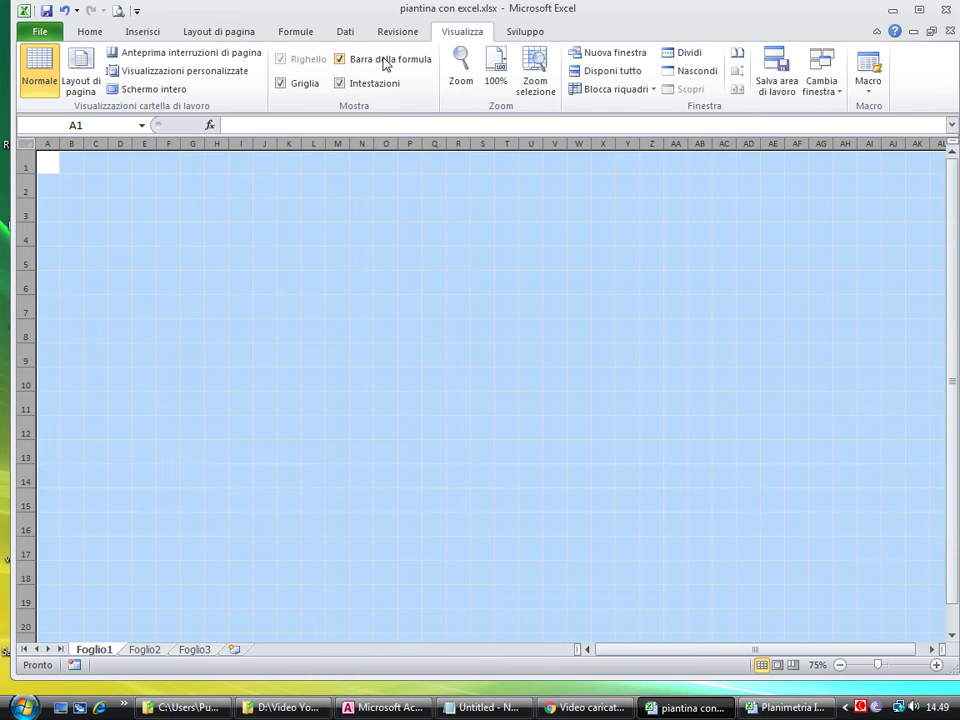
Step: Apply a beige background fill to the whole sheet via Format Cells
left_click(90, 32)
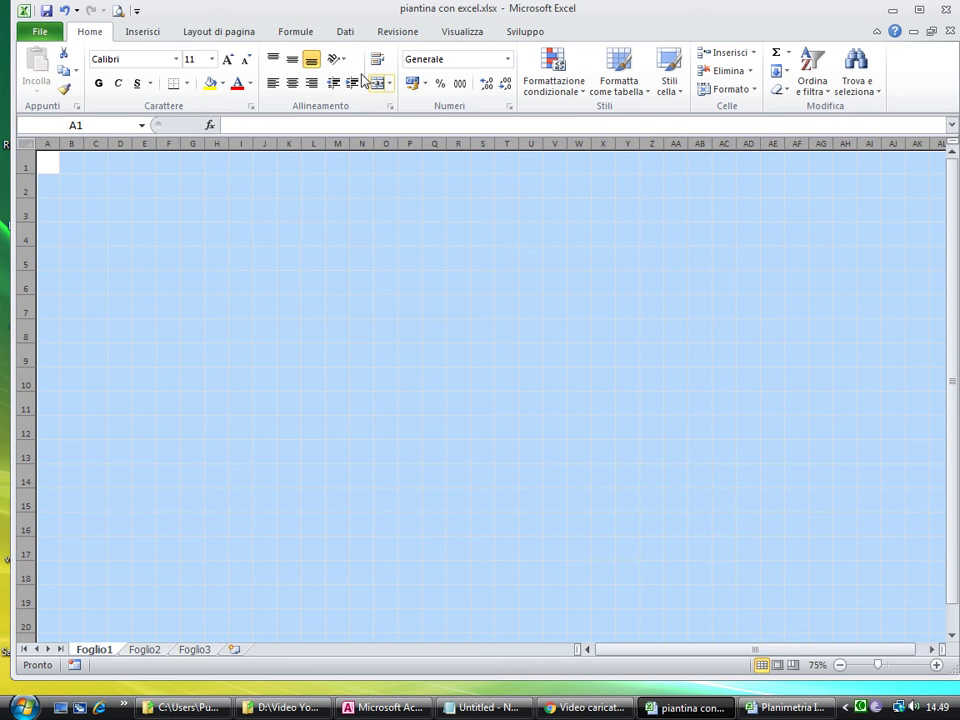
left_click(390, 106)
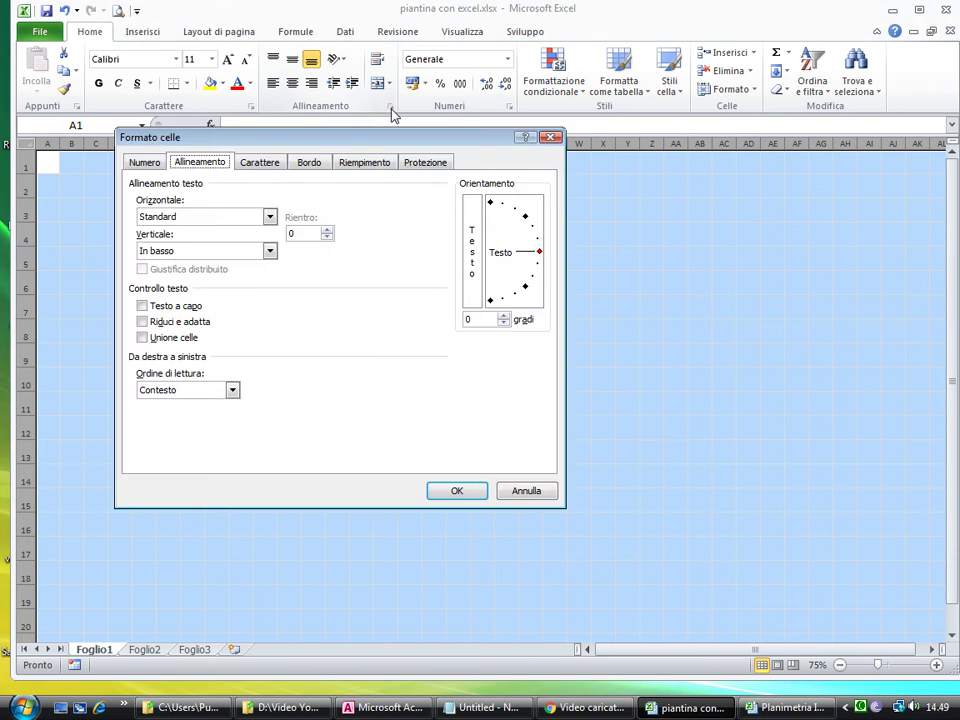
left_click(357, 166)
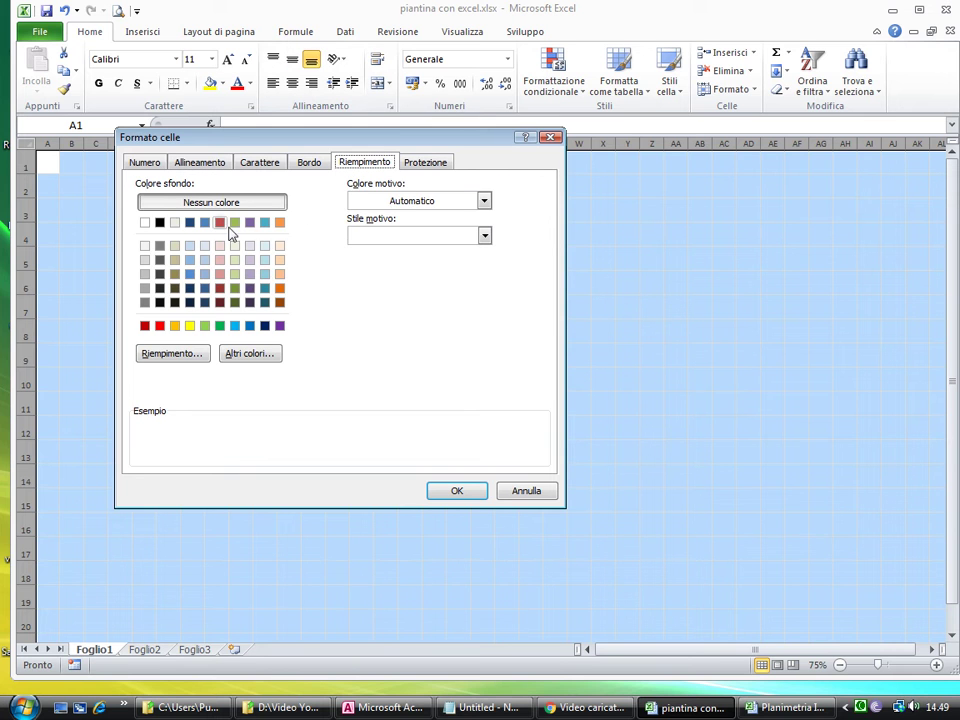
left_click(175, 222)
left_click(455, 491)
Step: Select the floor area C3:U13 and bring up its Format Cells dialog
left_click(163, 192)
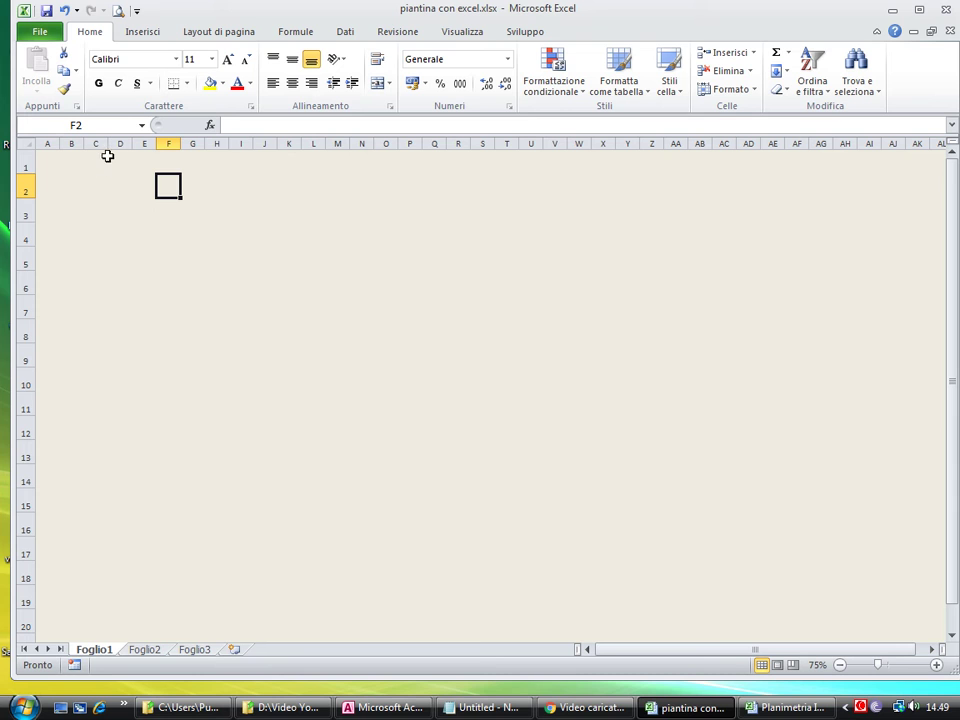
mouse_move(93, 212)
left_mouse_down()
mouse_move(96, 435)
mouse_move(530, 468)
mouse_move(528, 460)
left_mouse_up()
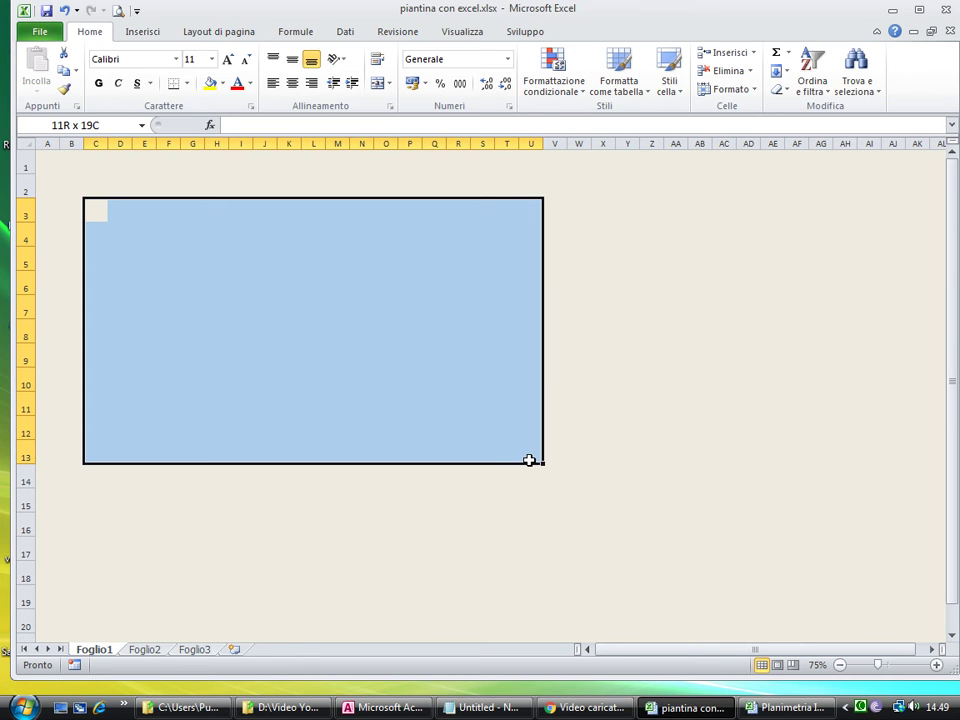
left_click_drag(529, 460, 529, 460)
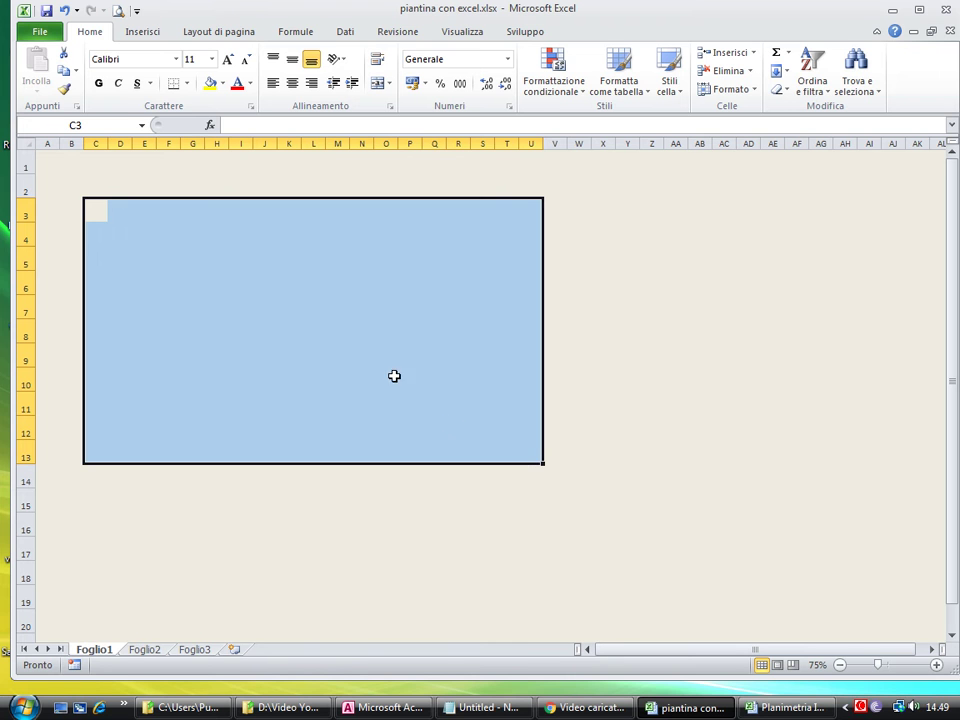
right_click(378, 321)
left_click(432, 550)
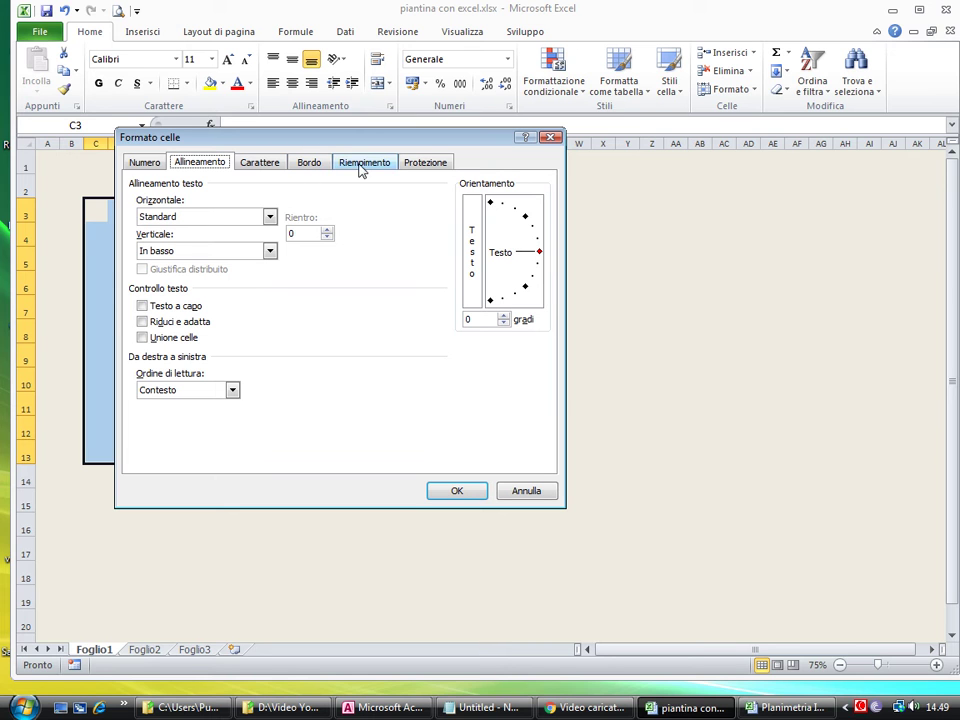
Step: Try the fill, gradient and pattern colour options for C3:U13, then cancel
left_click(362, 165)
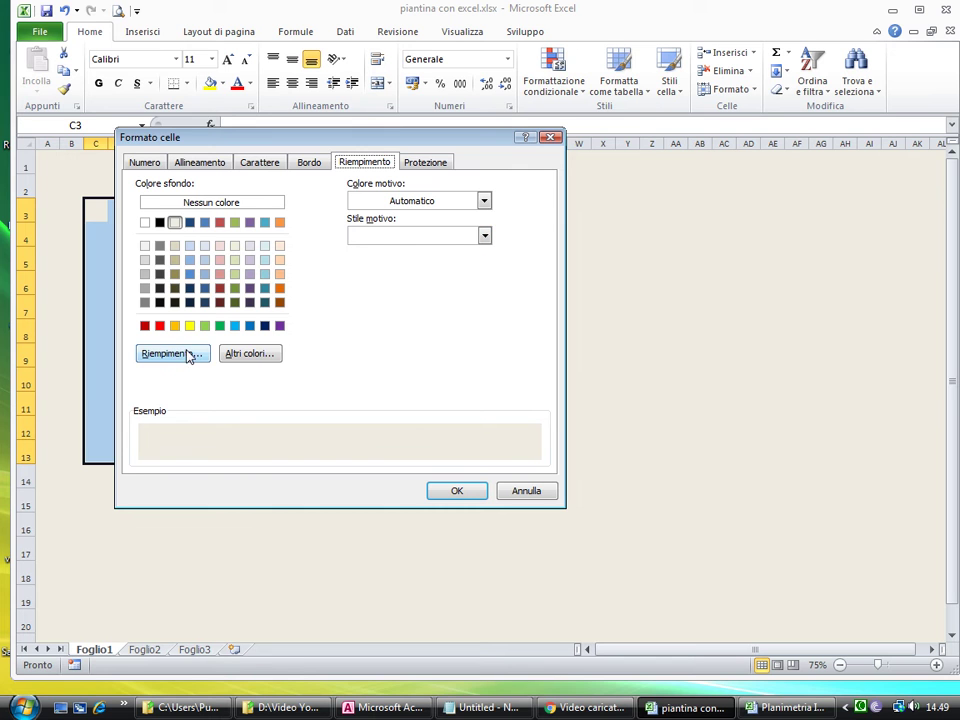
left_click(174, 355)
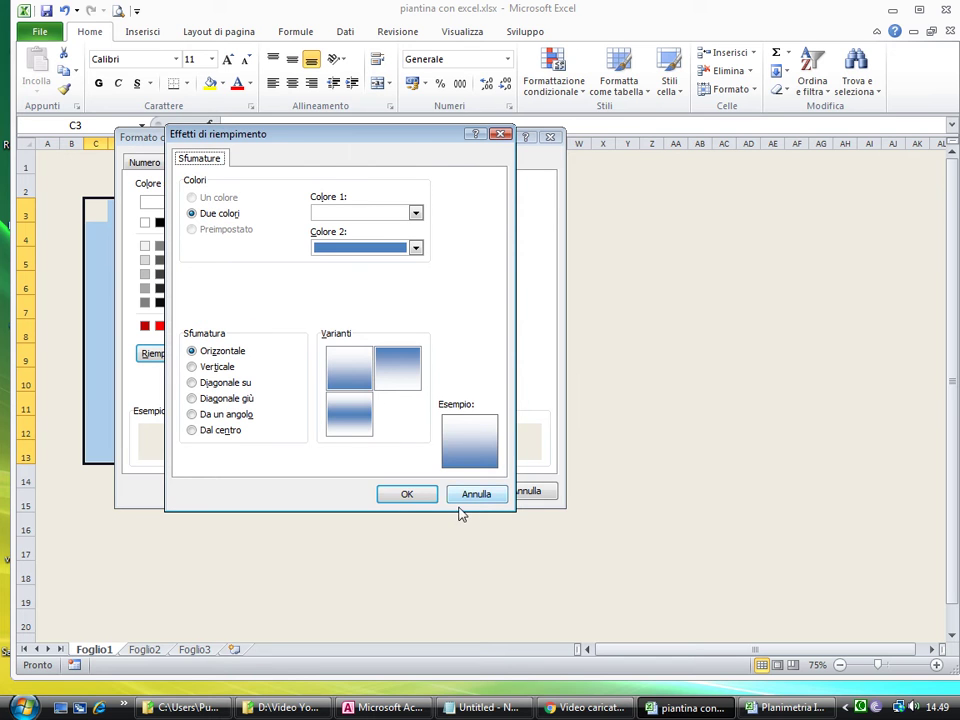
left_click(474, 492)
left_click(213, 203)
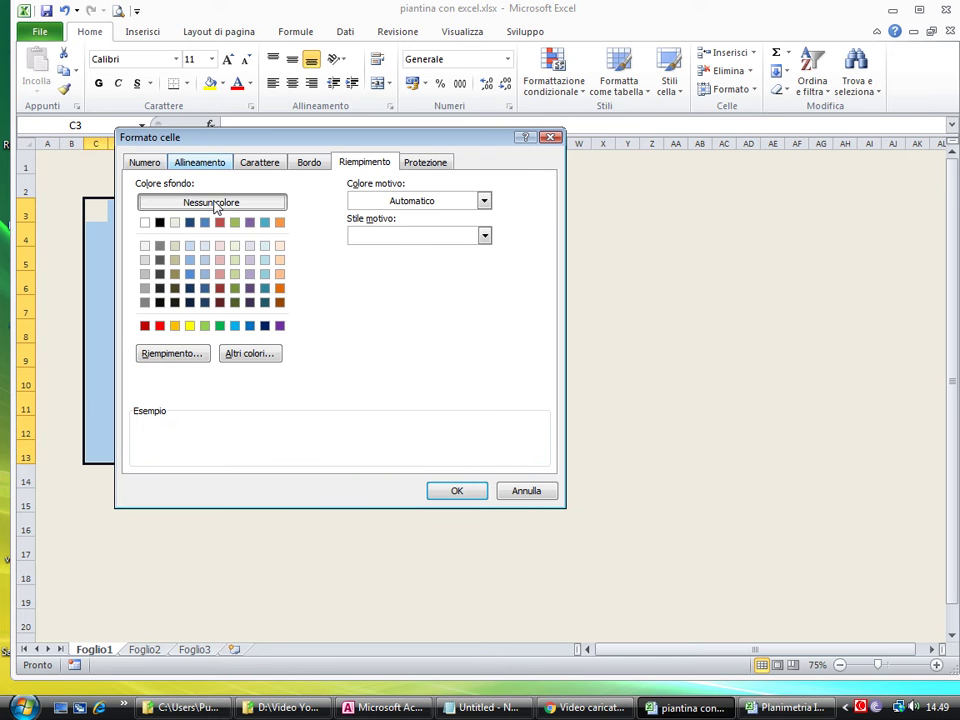
left_click(484, 201)
left_click(484, 201)
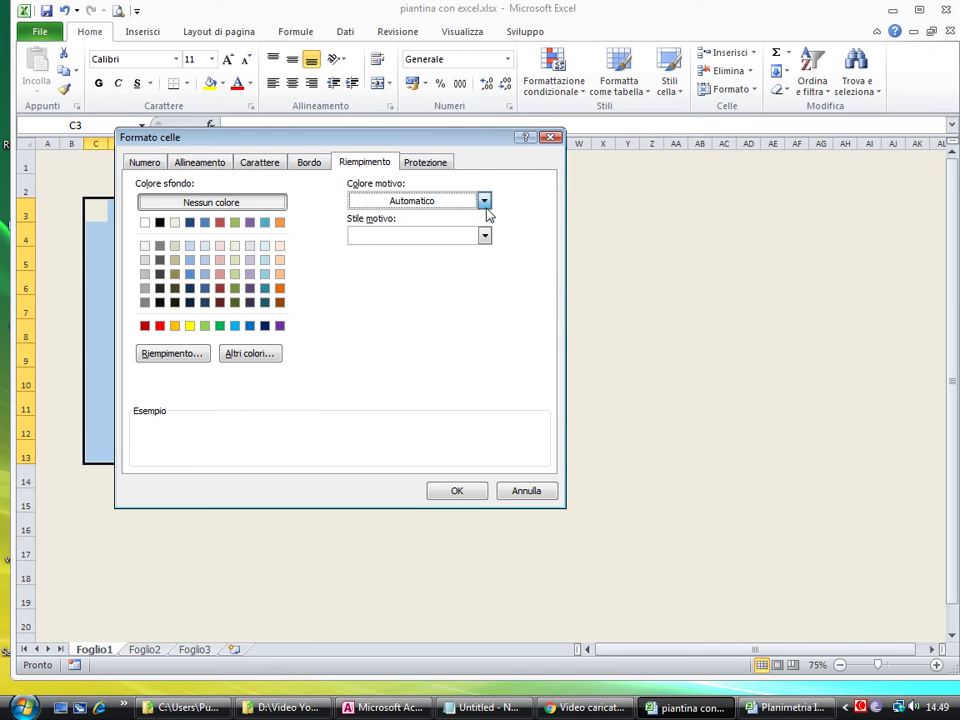
left_click(486, 204)
left_click(188, 358)
left_click(521, 493)
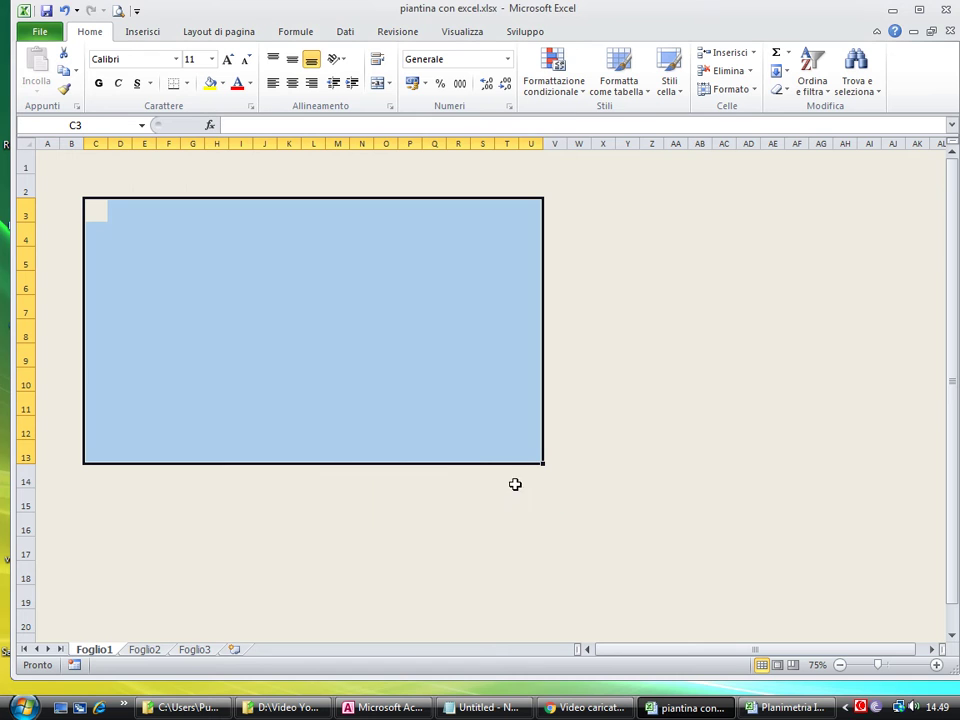
Step: Reopen Format Cells for C3:U13 and confirm No Color so the floor area turns white
right_click(274, 330)
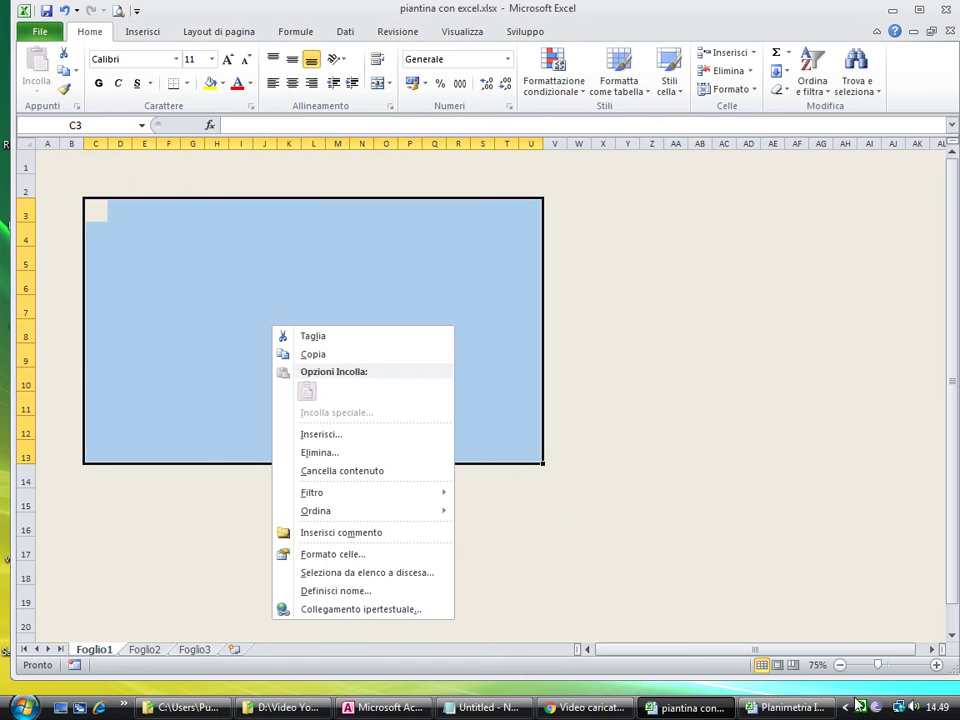
right_click(858, 705)
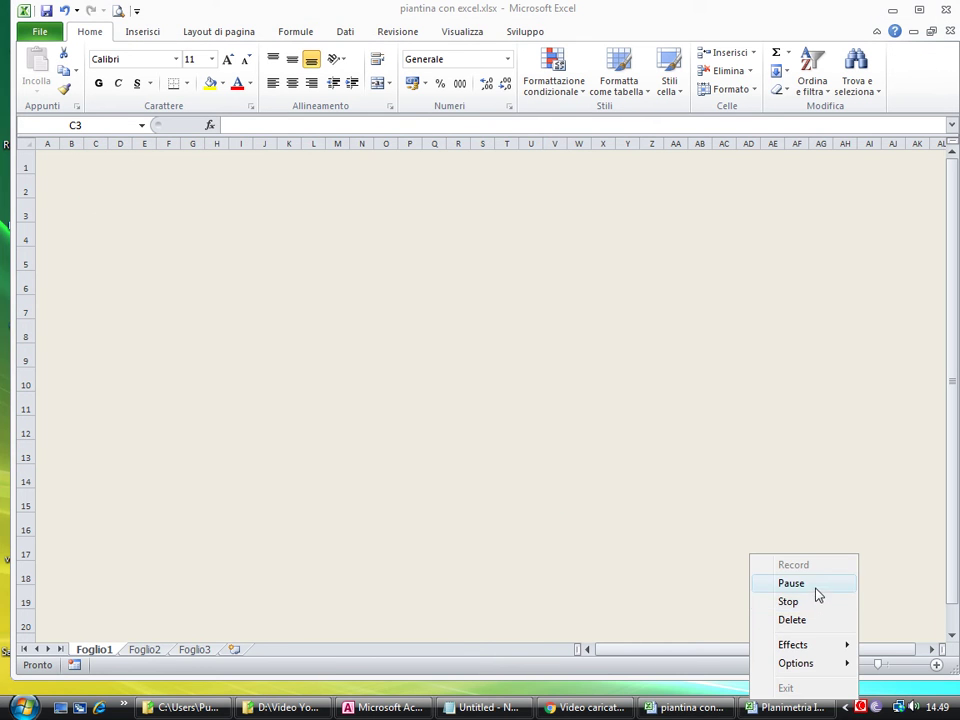
left_click(818, 585)
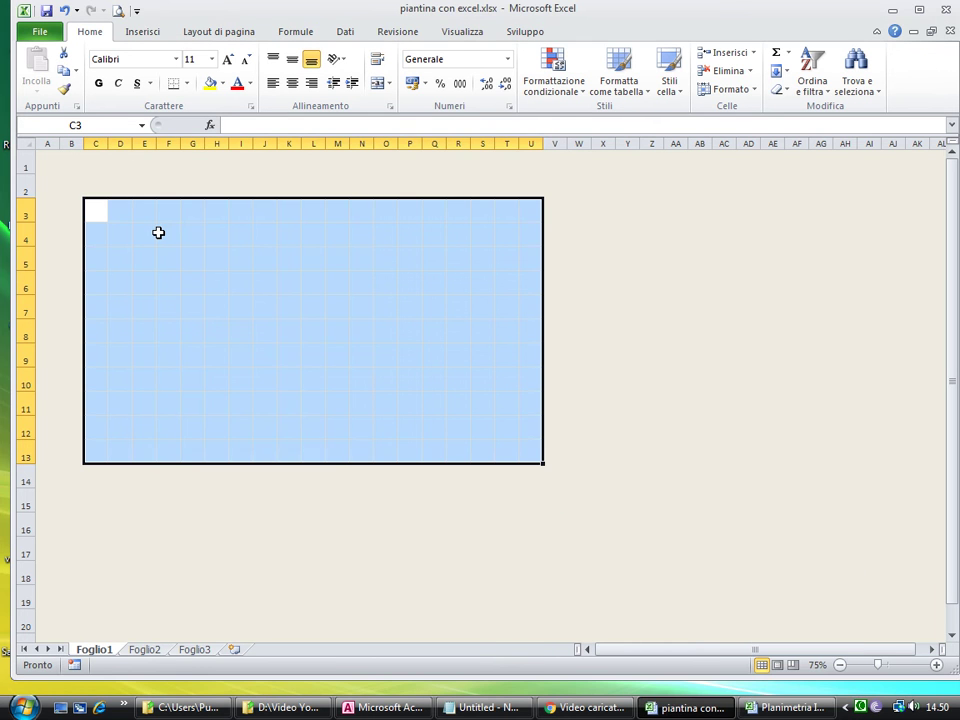
right_click(158, 232)
left_click(221, 458)
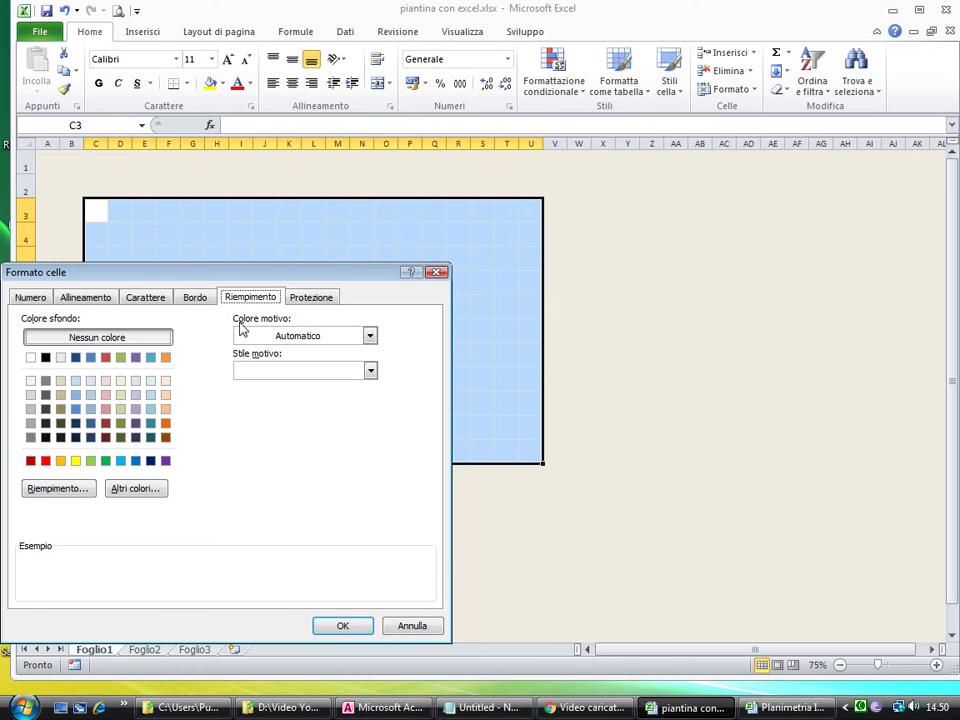
left_click(370, 336)
left_click(300, 358)
left_click(343, 626)
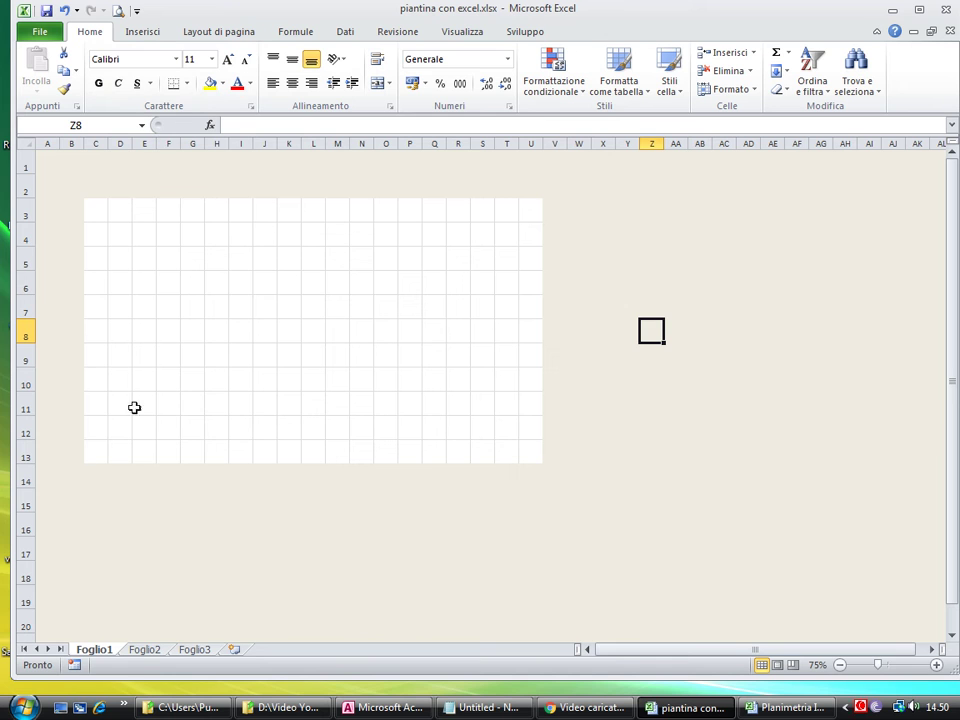
Step: Check the A1:W14 work area, enter $A$1:$X$14 in cell F15, and close the workbook
left_click(162, 502)
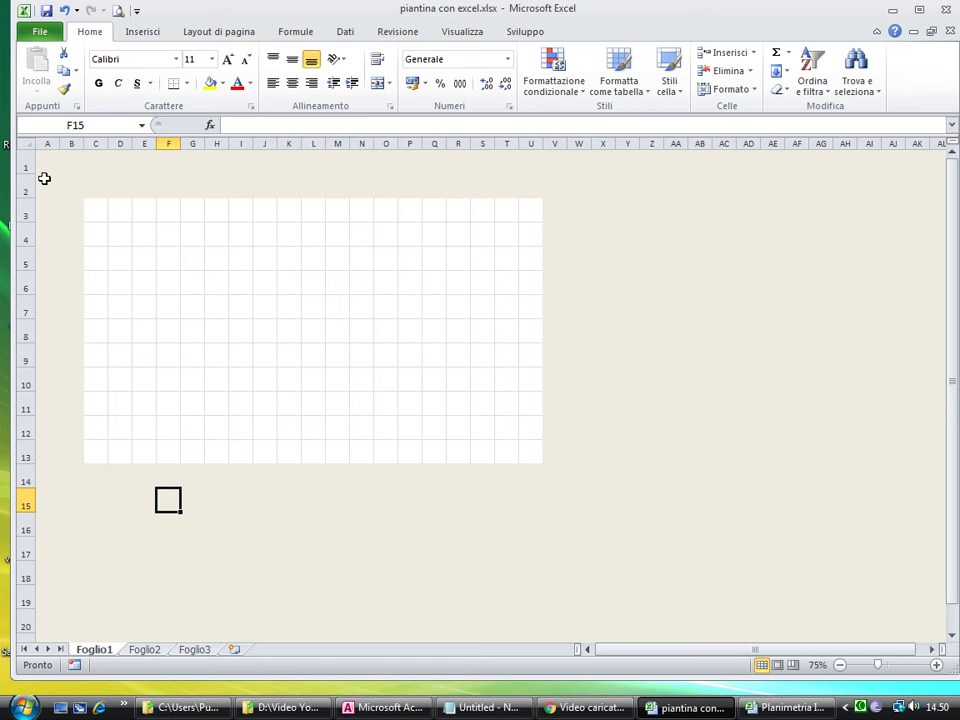
mouse_move(47, 167)
left_mouse_down()
mouse_move(561, 452)
mouse_move(593, 498)
mouse_move(584, 484)
left_mouse_up()
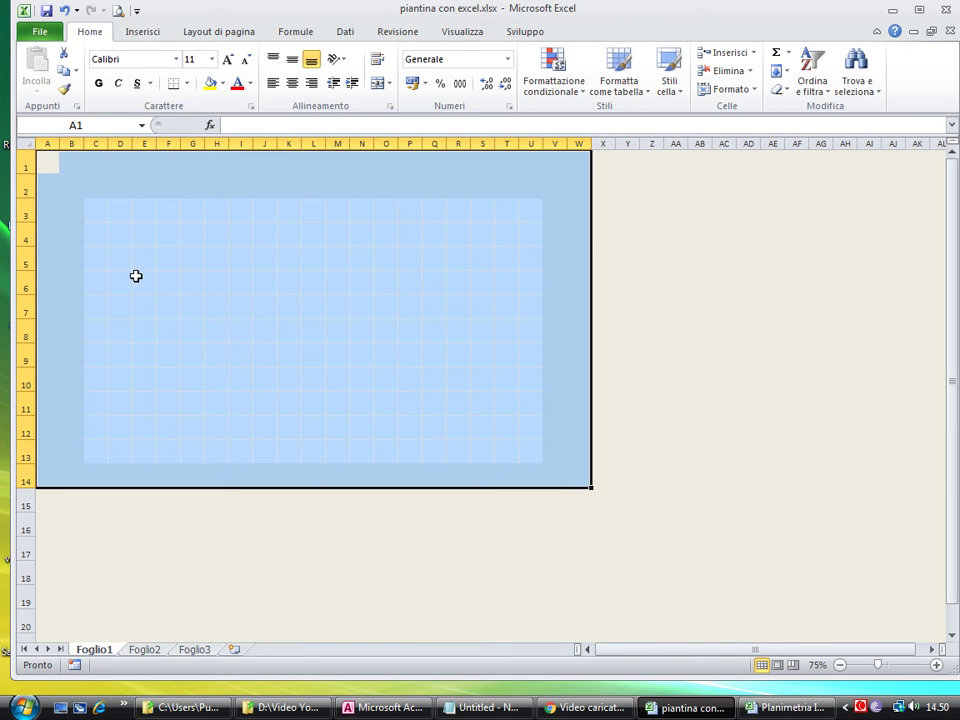
left_click(160, 511)
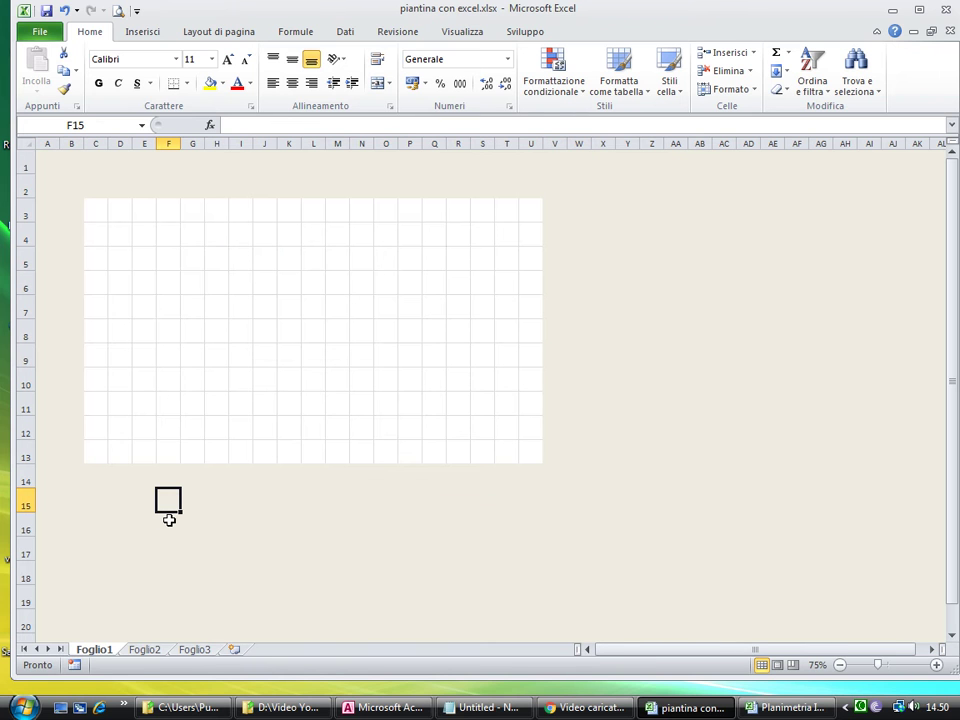
type("$A$1:$X$")
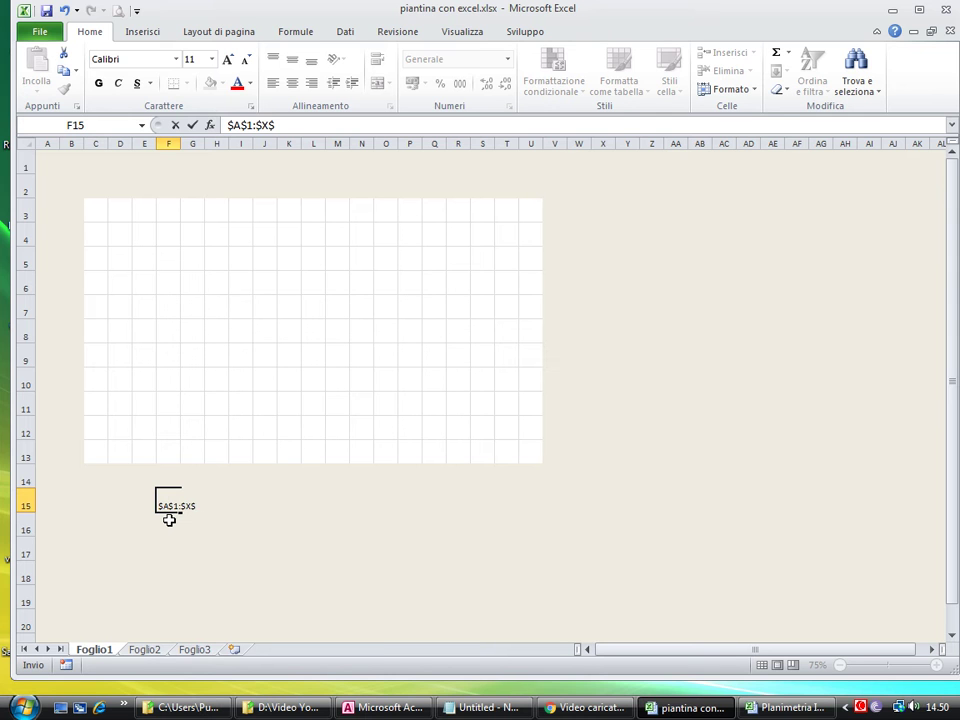
left_click(169, 517)
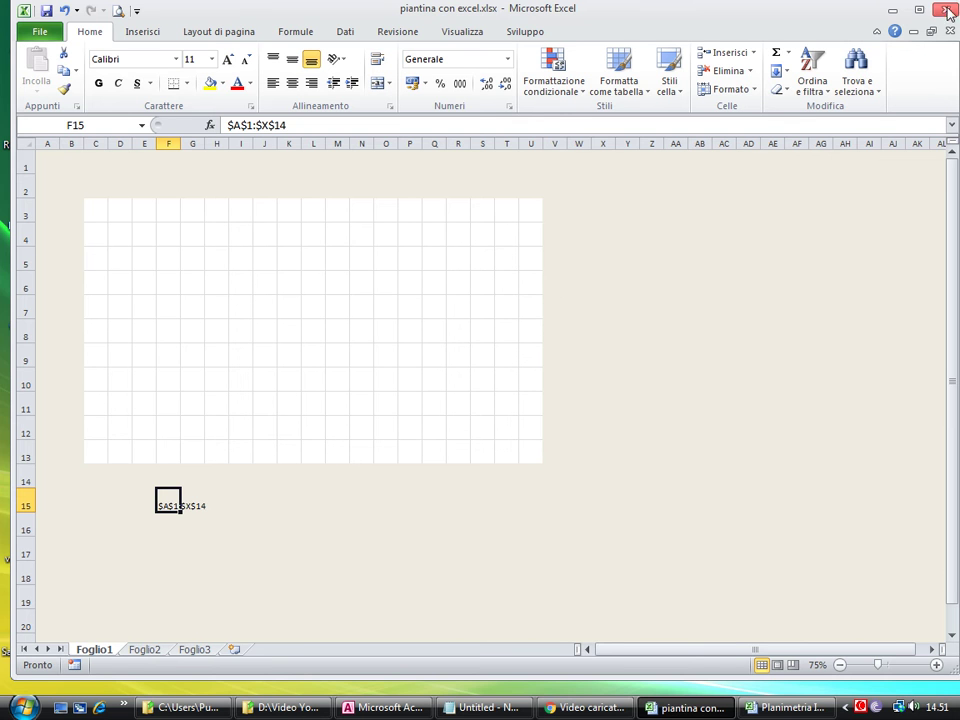
key("alt+F4")
Step: Answer the save prompt, review the range in F15, then open piantina con excel.xlsx
left_click(500, 376)
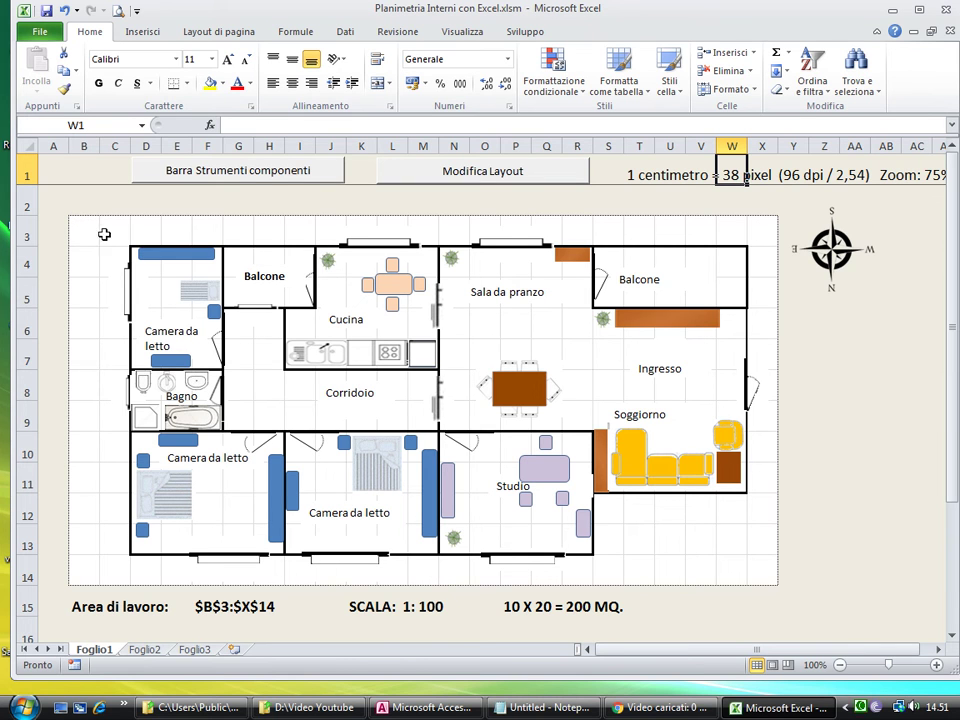
left_click(213, 608)
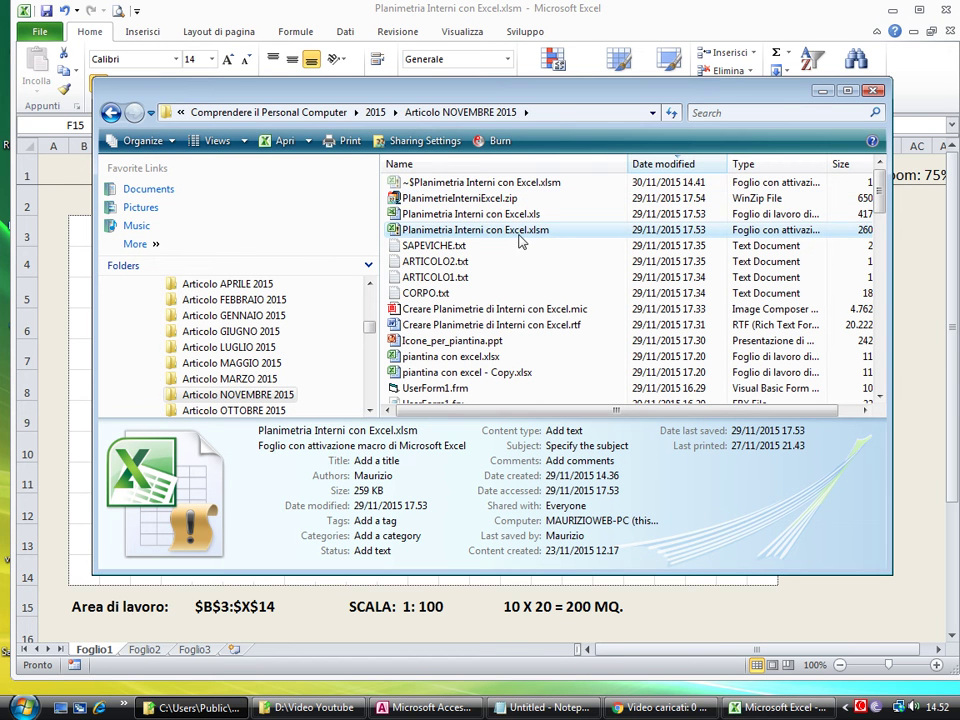
double_click(478, 363)
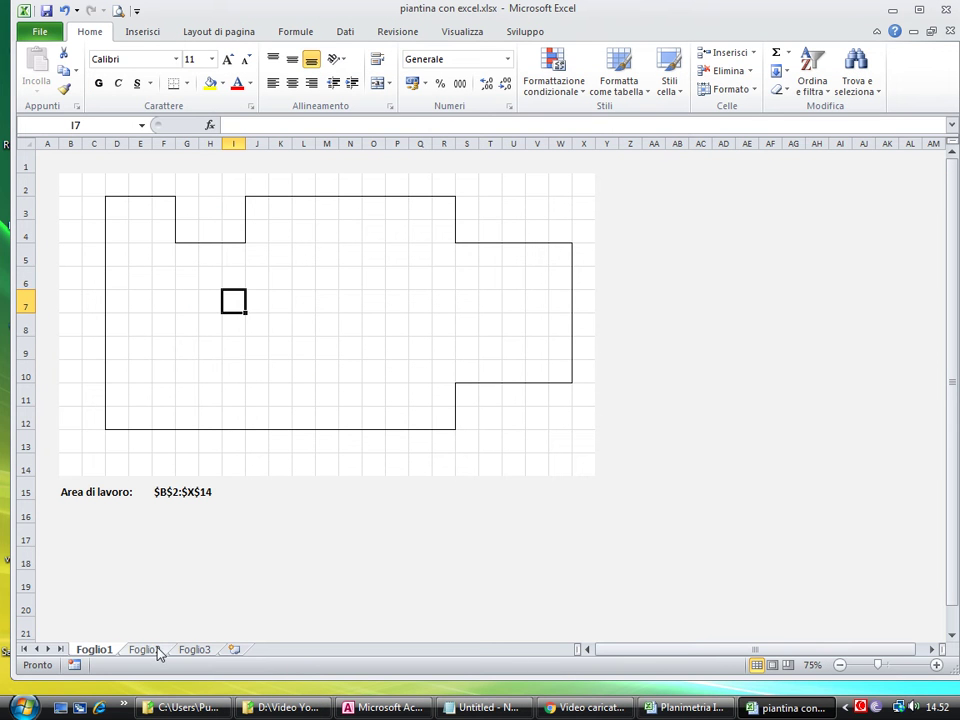
Step: Drag from D3 to W12 to select the entire wall-outline floor-plan range
left_click(188, 232)
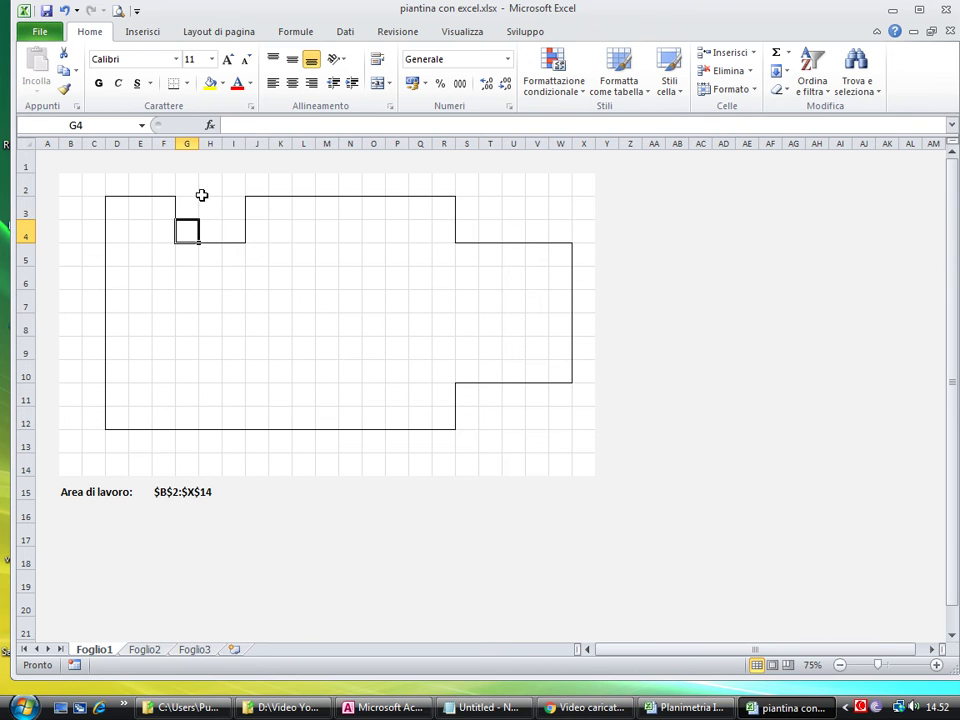
mouse_move(120, 208)
left_mouse_down()
mouse_move(401, 352)
mouse_move(563, 416)
left_mouse_up()
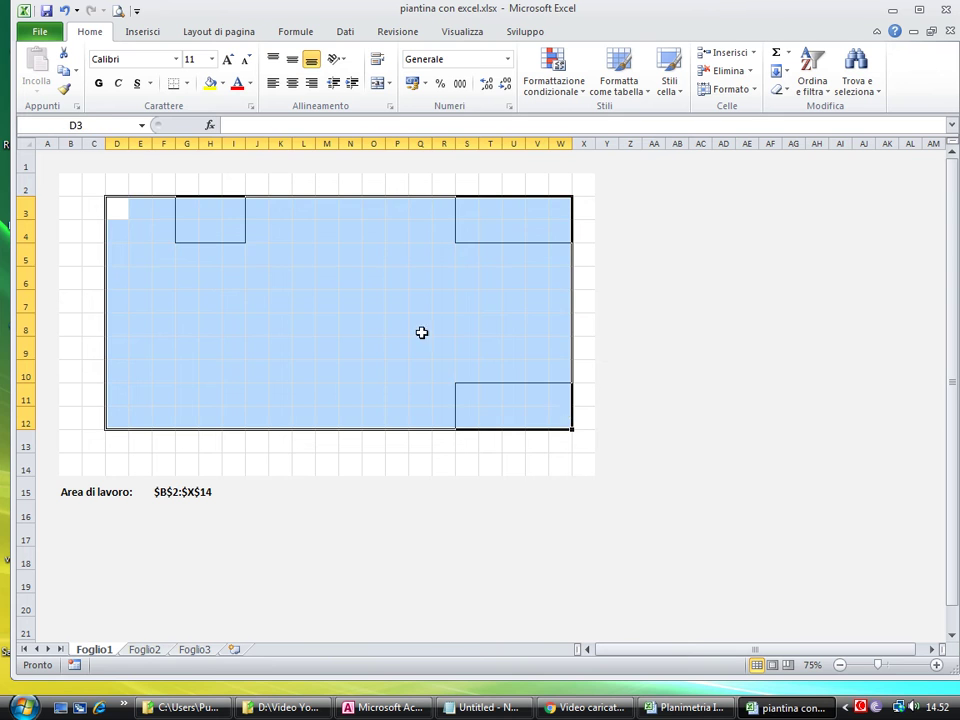
left_click(226, 240)
left_click_drag(113, 206, 562, 414)
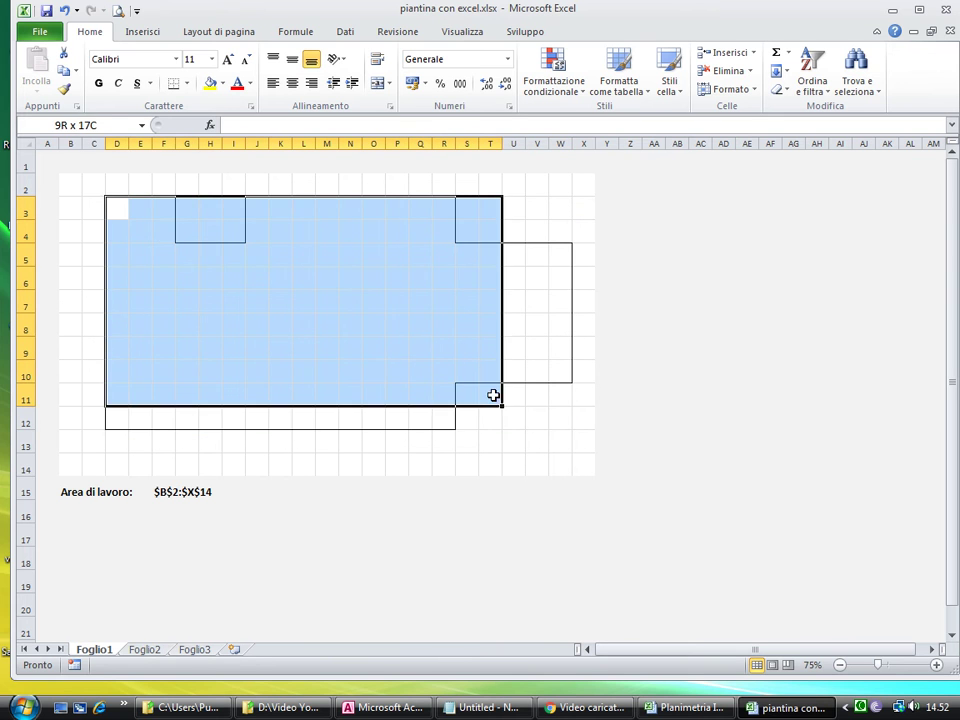
left_click(210, 258)
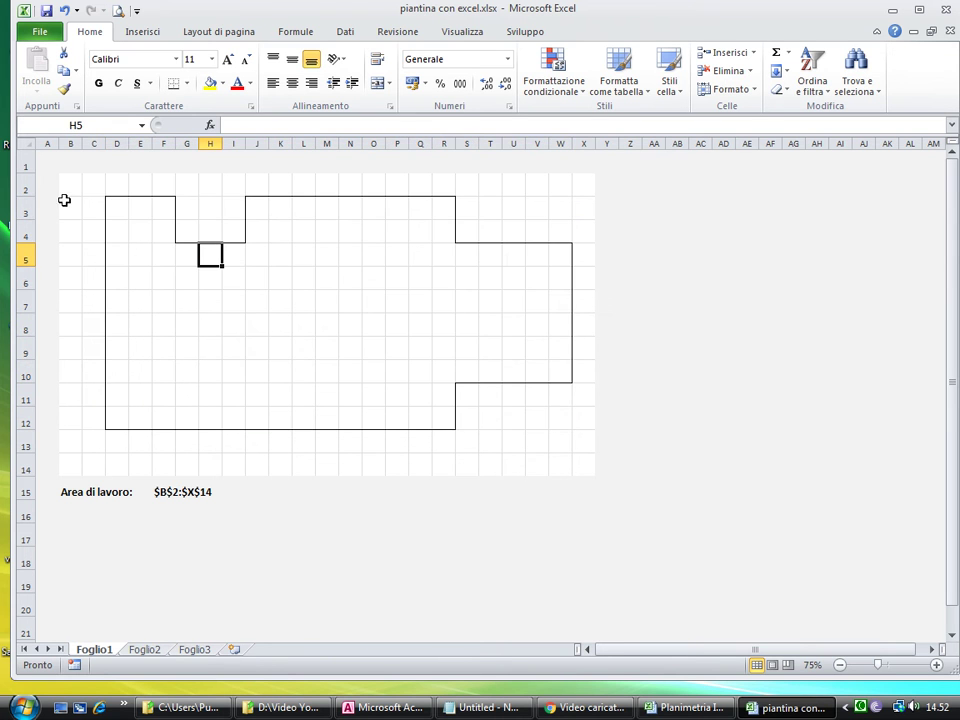
left_click(118, 210)
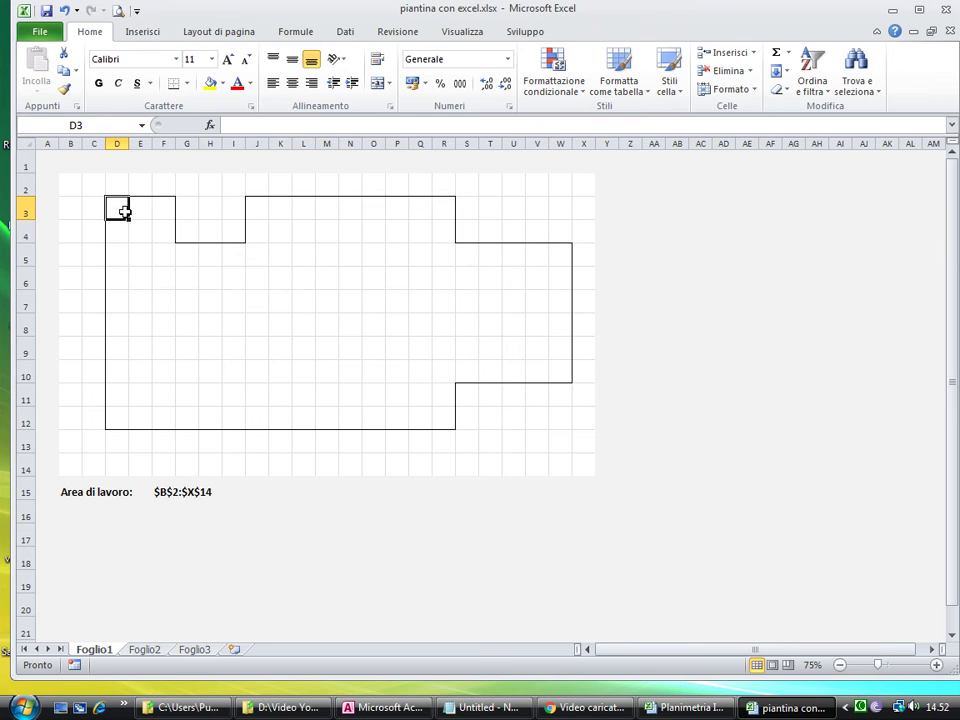
left_click_drag(124, 212, 566, 215)
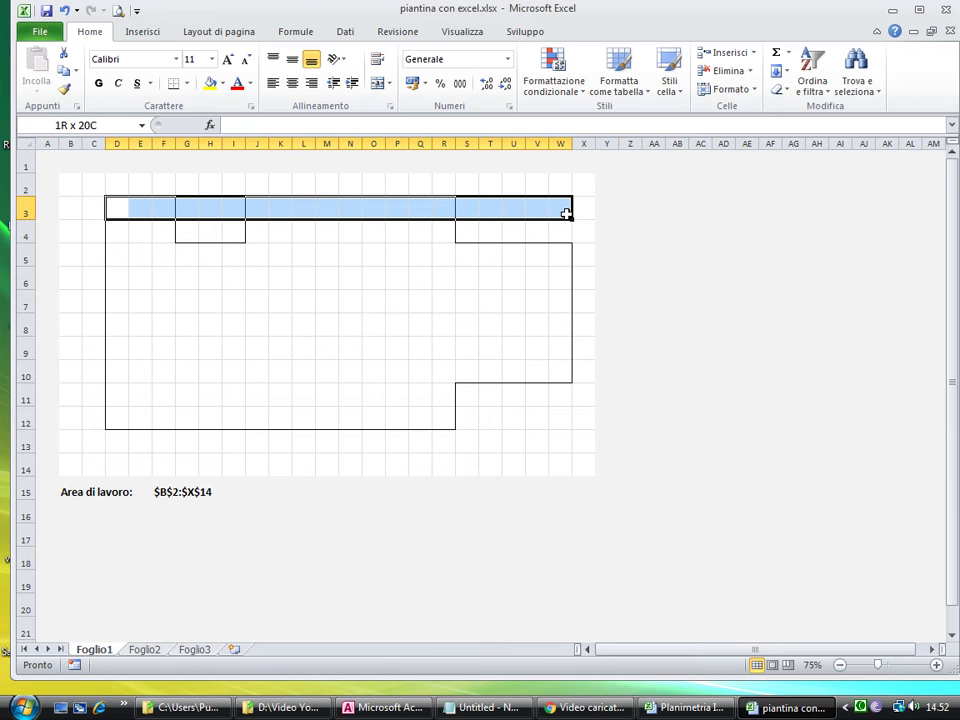
left_click_drag(566, 214, 565, 211)
left_click_drag(565, 212, 565, 204)
left_click(165, 212)
left_click(113, 206)
mouse_move(113, 206)
left_mouse_down()
mouse_move(542, 255)
mouse_move(555, 418)
left_mouse_up()
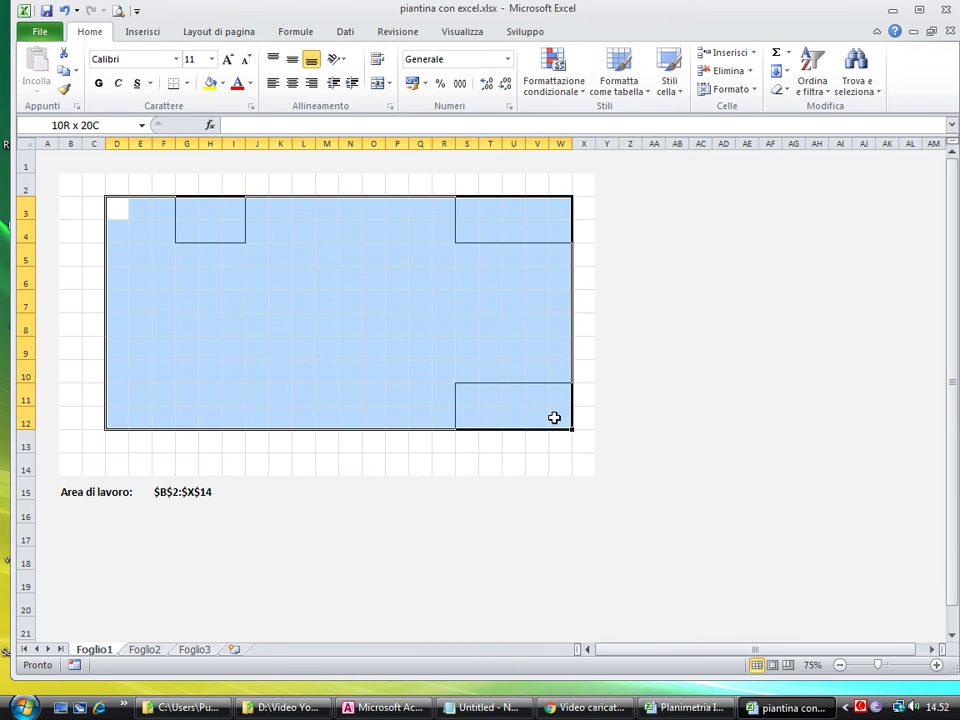
Step: Give D3:W12 thick solid top, bottom and right borders via Format Cells > Border
left_click(390, 106)
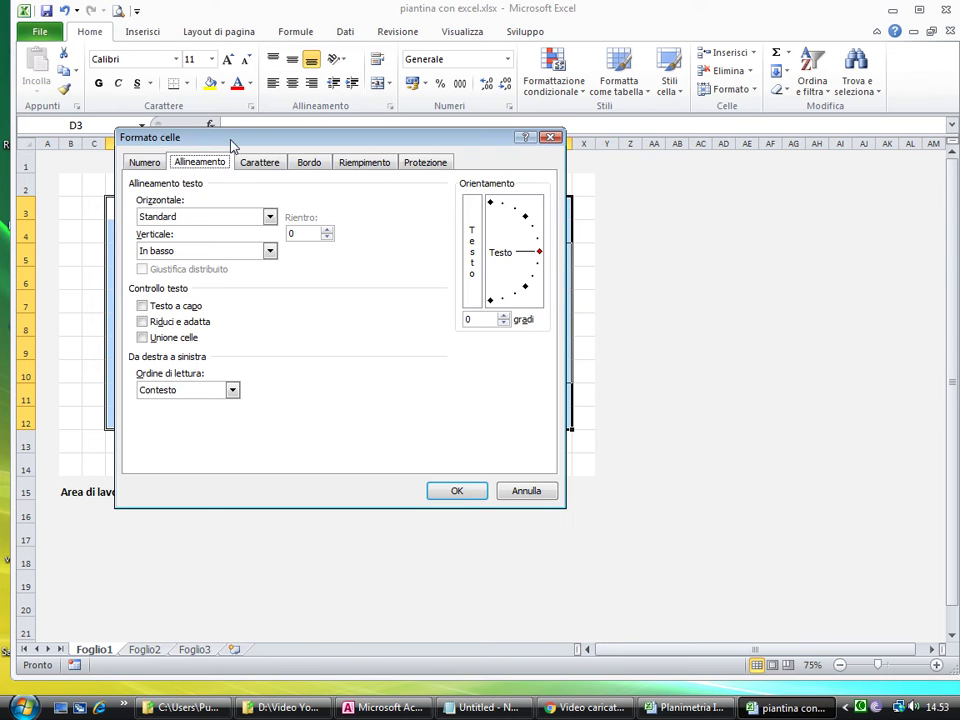
left_click_drag(232, 145, 357, 238)
left_click(436, 256)
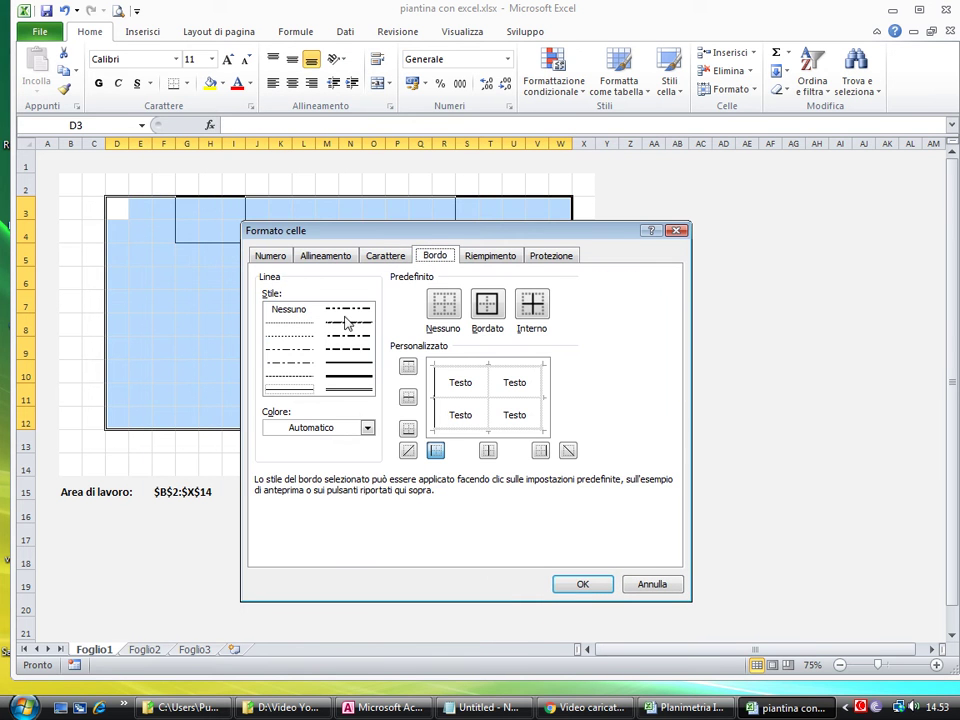
left_click(477, 377)
left_click(475, 434)
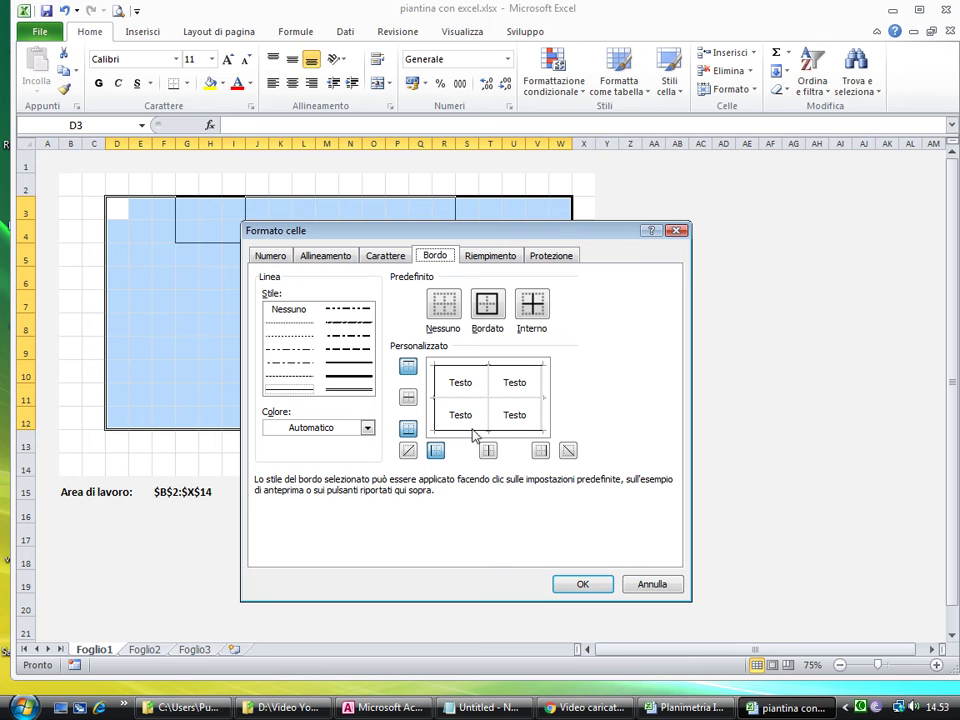
left_click(545, 408)
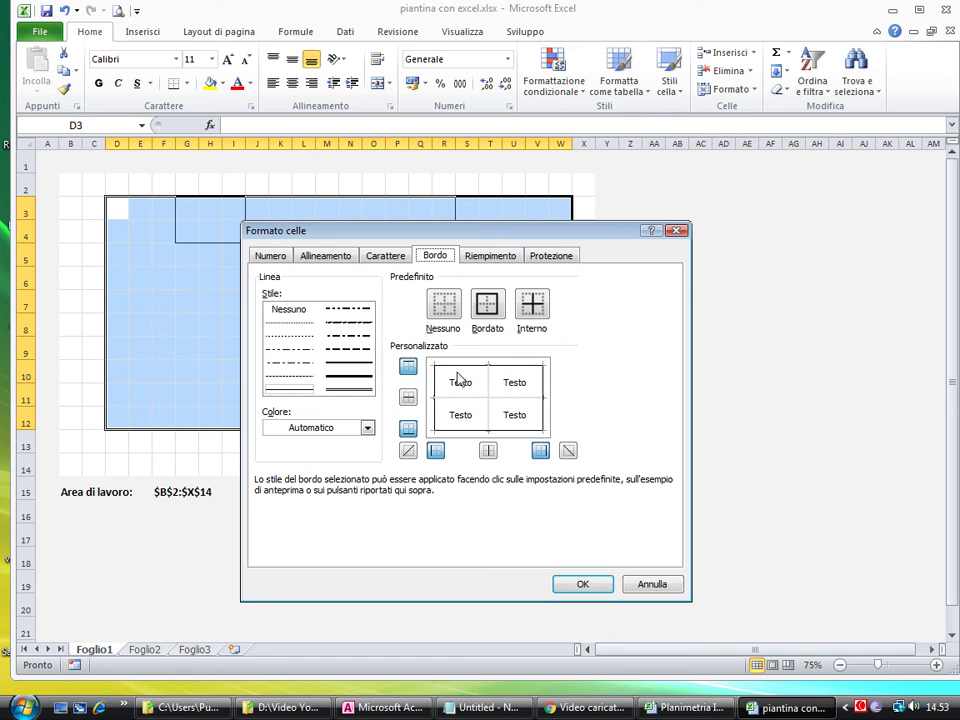
left_click(362, 379)
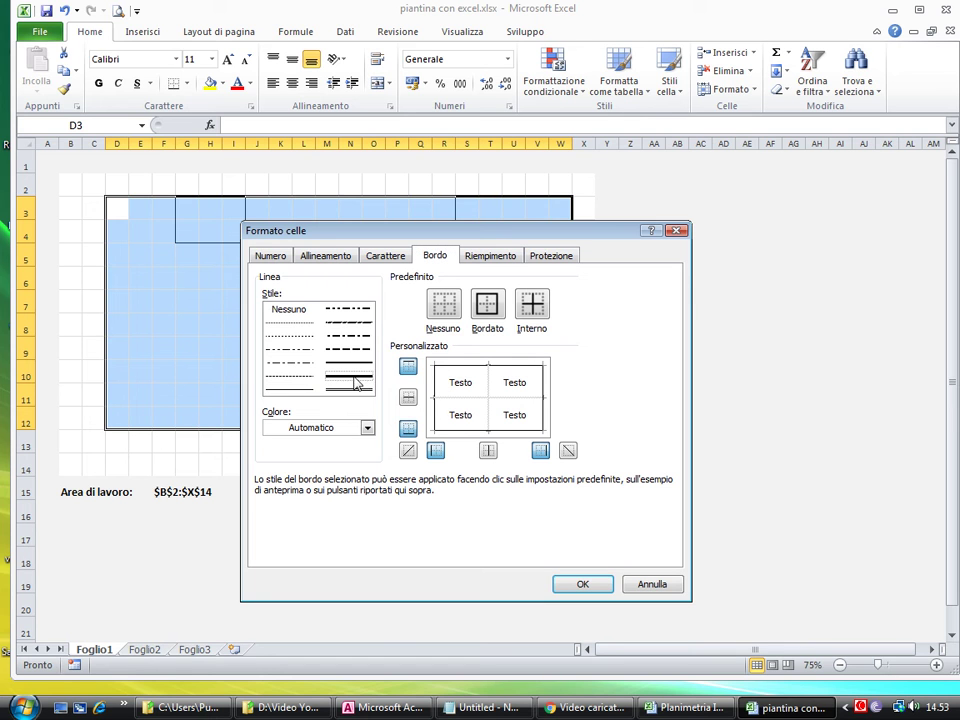
left_click(580, 585)
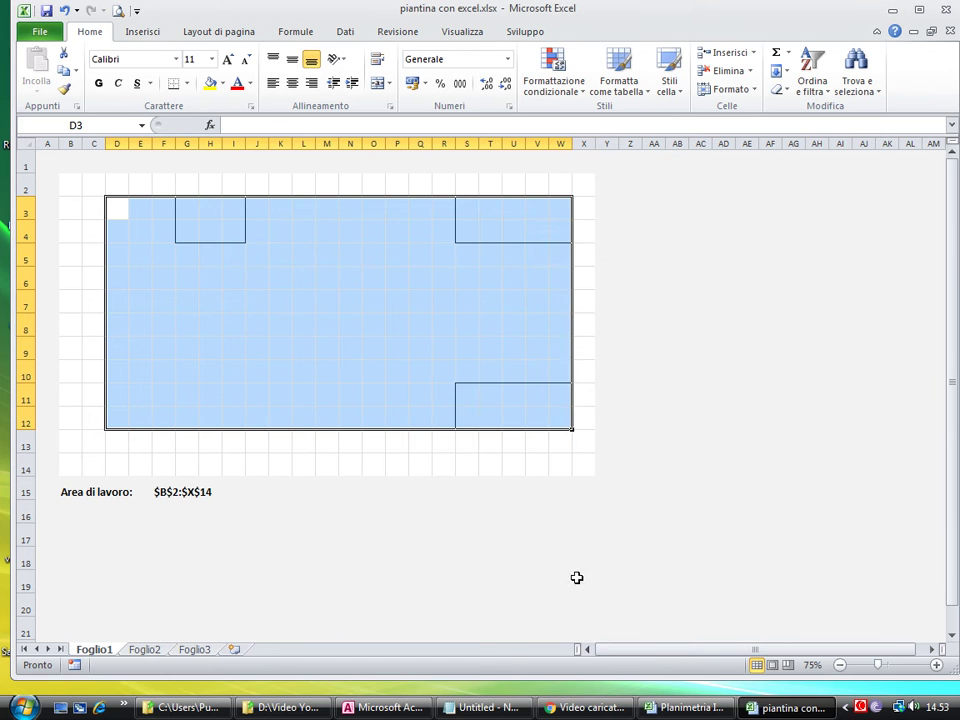
left_click(654, 418)
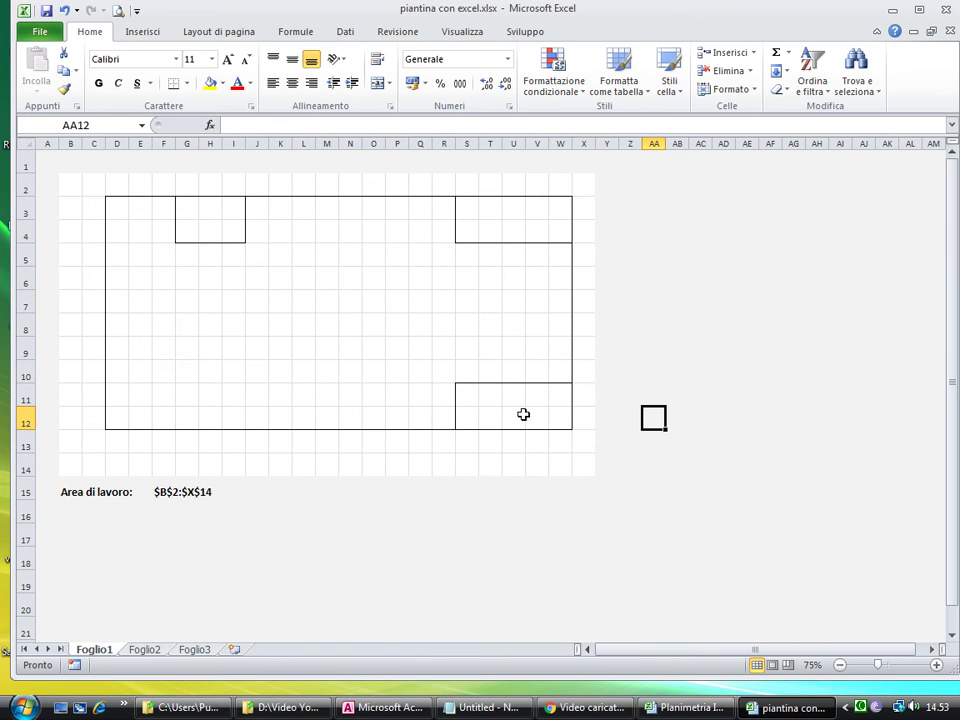
Step: Clear every border line from the D3:X12 floor area in Format Cells, leaving a bare grid
left_click_drag(120, 209, 568, 424)
right_click(378, 332)
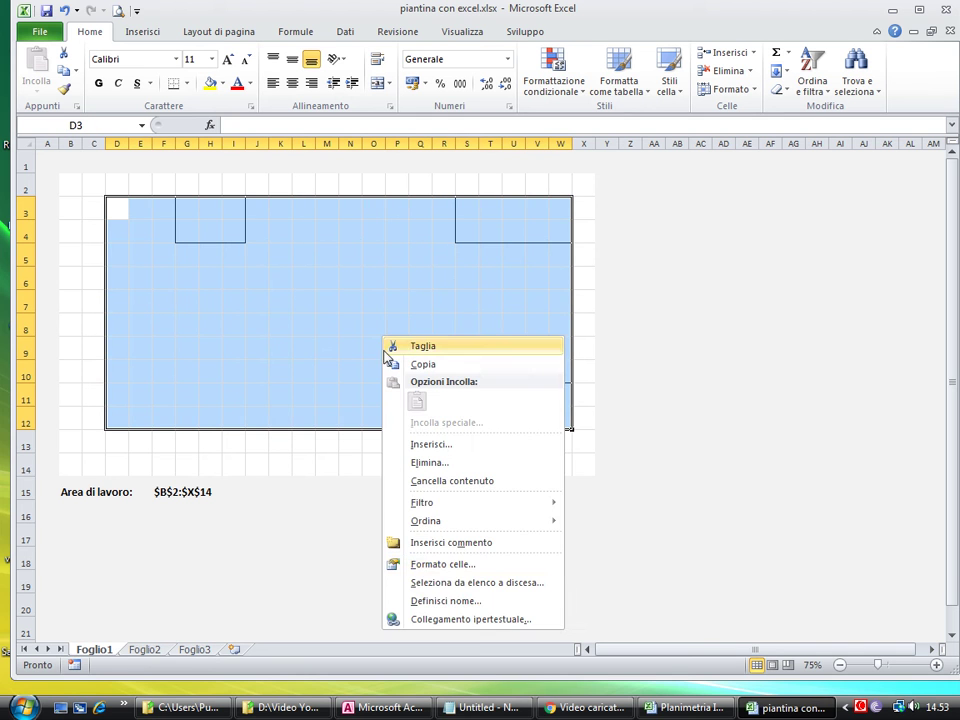
left_click(448, 566)
left_click(453, 499)
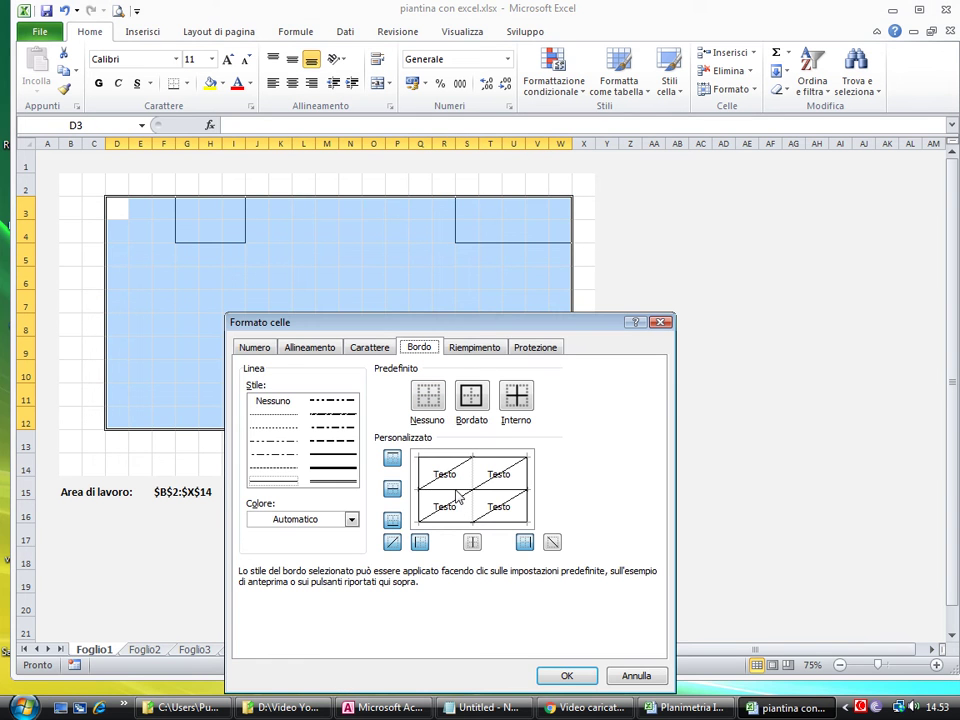
left_click(456, 497)
left_click(443, 474)
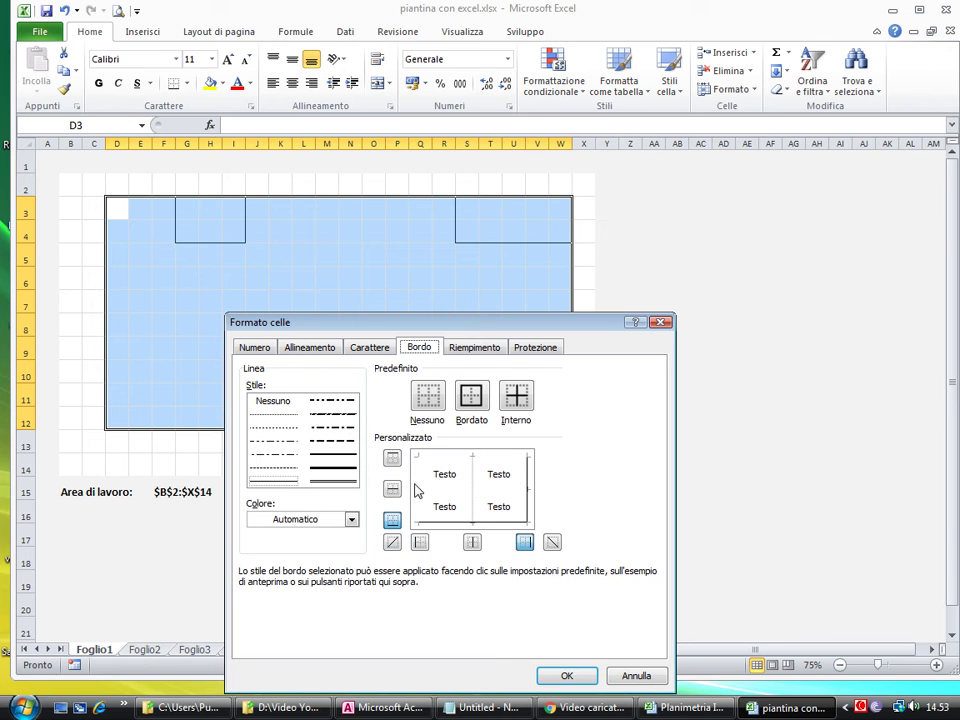
left_click(436, 522)
left_click(419, 503)
left_click(528, 500)
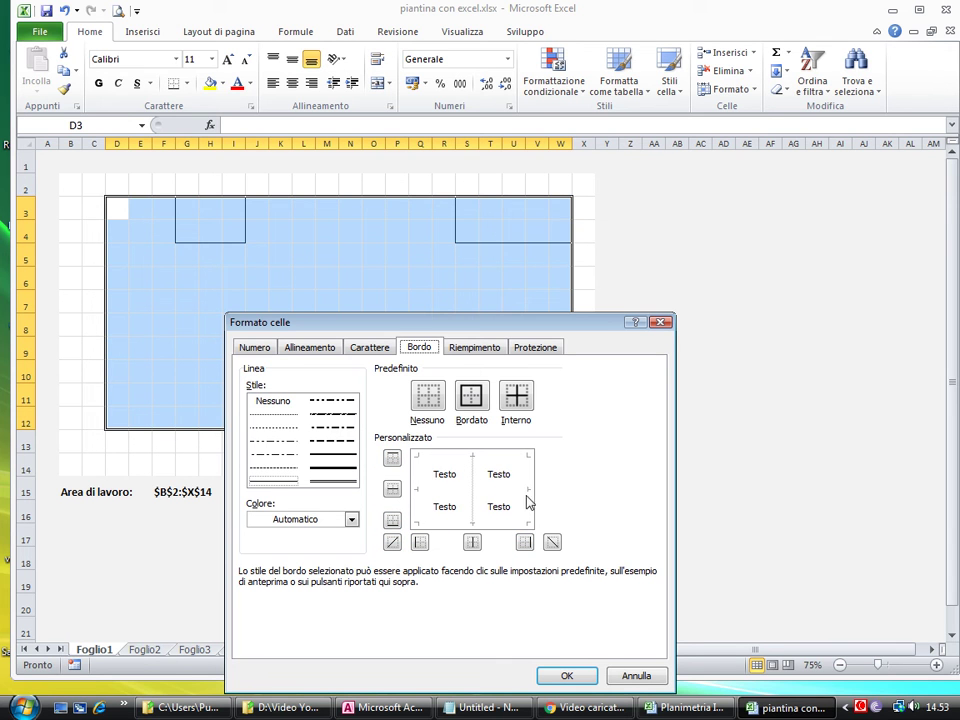
left_click(475, 502)
left_click(566, 676)
left_click(628, 394)
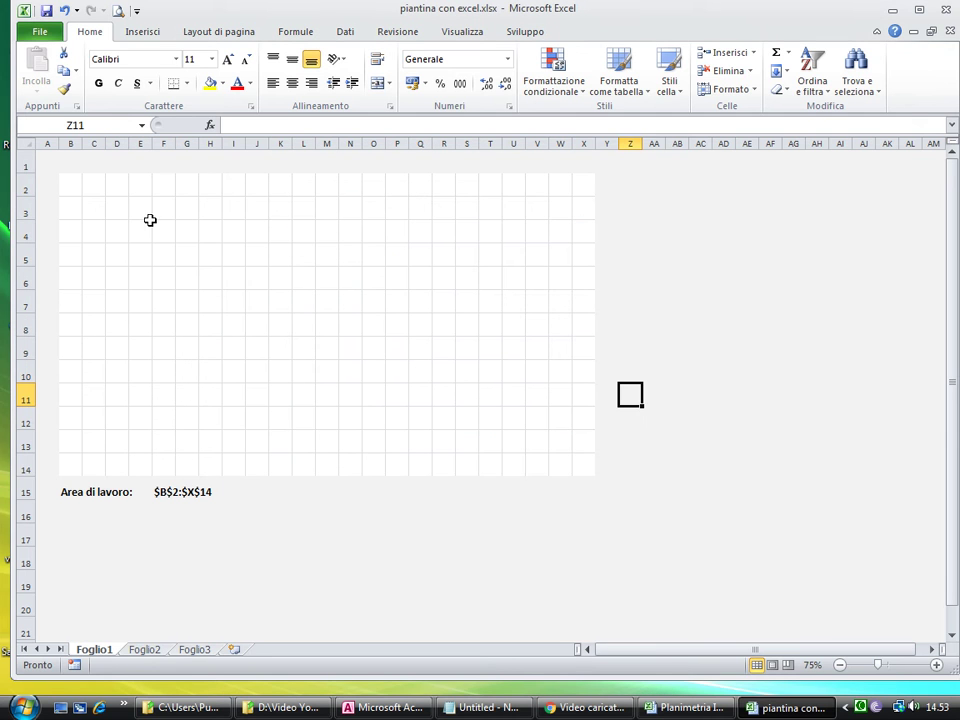
Step: Select row 3 from D3 to P3 on the empty grid
mouse_move(113, 207)
left_mouse_down()
mouse_move(117, 224)
mouse_move(514, 208)
left_mouse_up()
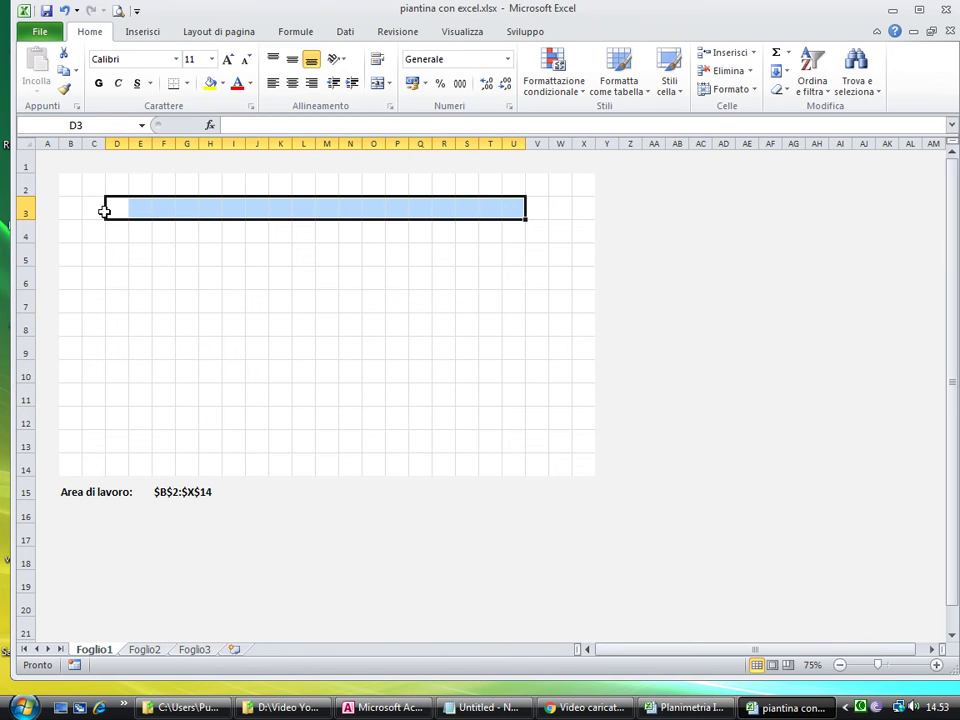
left_click(122, 208)
left_click_drag(122, 208, 388, 206)
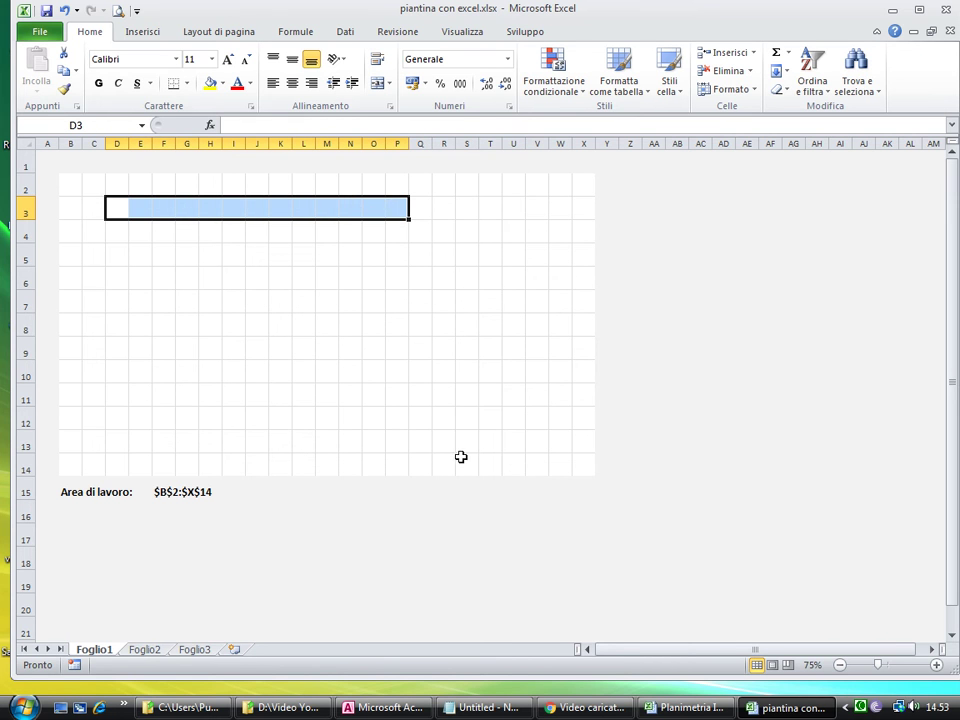
Step: Switch to Planimetria Interni con Excel.xlsm and select the blue furniture rectangle in the bedroom
left_click(690, 707)
mouse_move(141, 238)
left_mouse_down()
mouse_move(326, 229)
mouse_move(520, 247)
left_mouse_up()
left_click(152, 254)
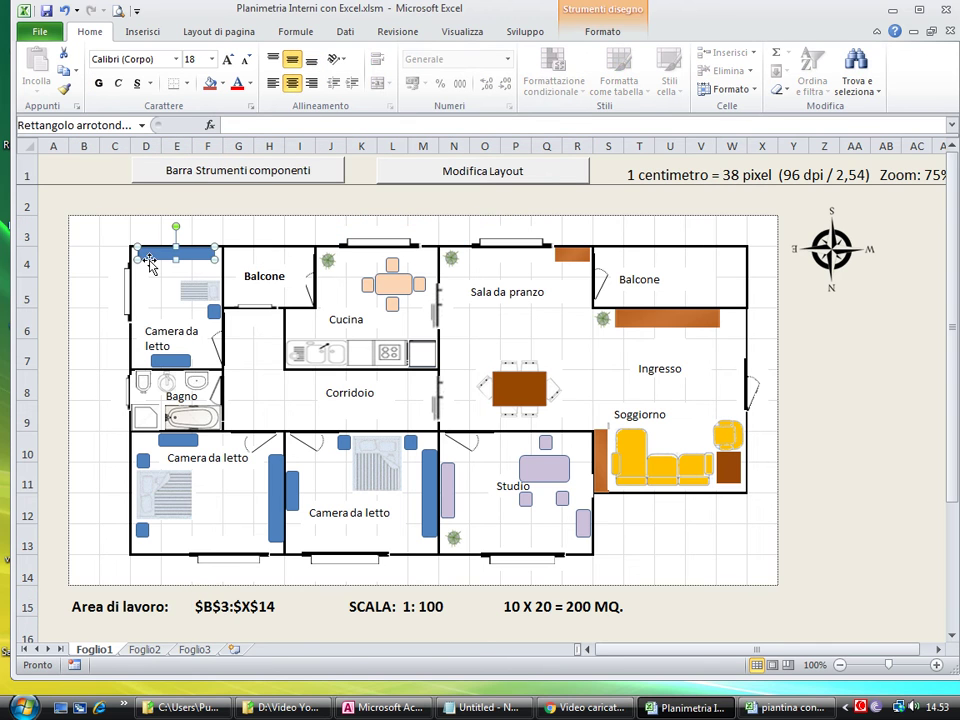
Step: Return to piantina con excel and select the floor area from D3 down to row 12
left_click(738, 276)
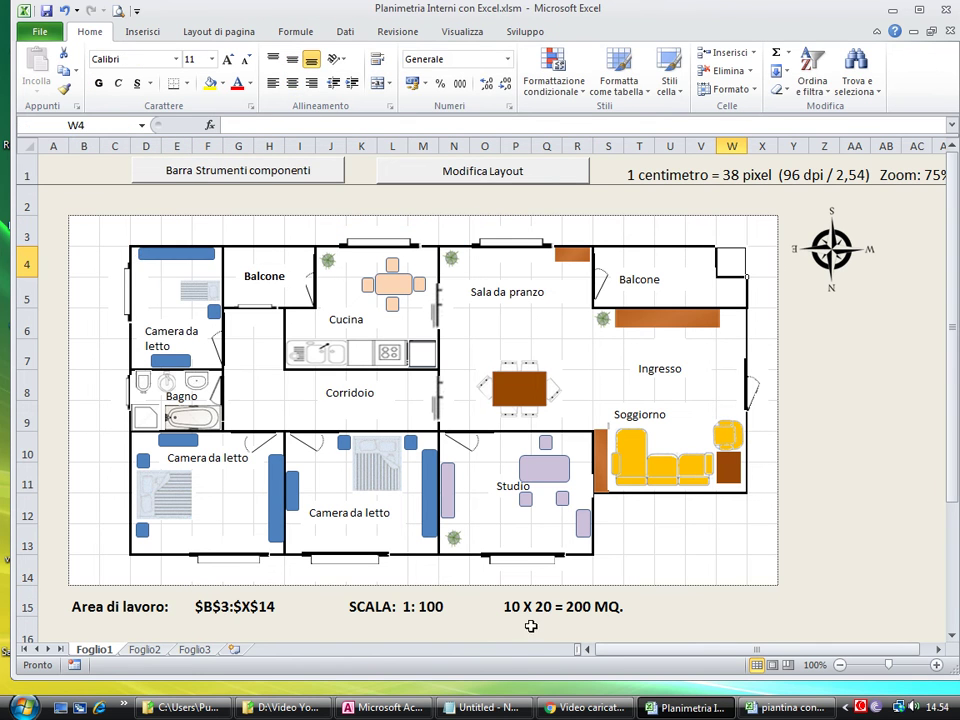
left_click(790, 707)
mouse_move(116, 206)
left_mouse_down()
mouse_move(470, 222)
mouse_move(556, 210)
left_mouse_up()
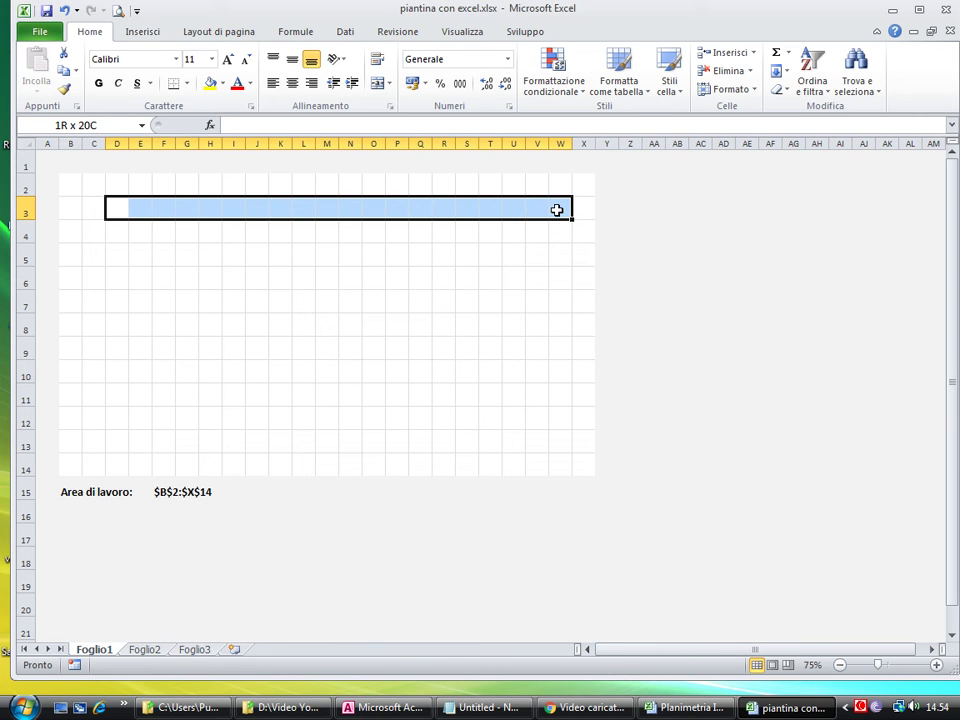
left_click_drag(556, 210, 558, 433)
Step: Flip to Planimetria Interni and back, then leave cell D3 without changes
left_click(675, 710)
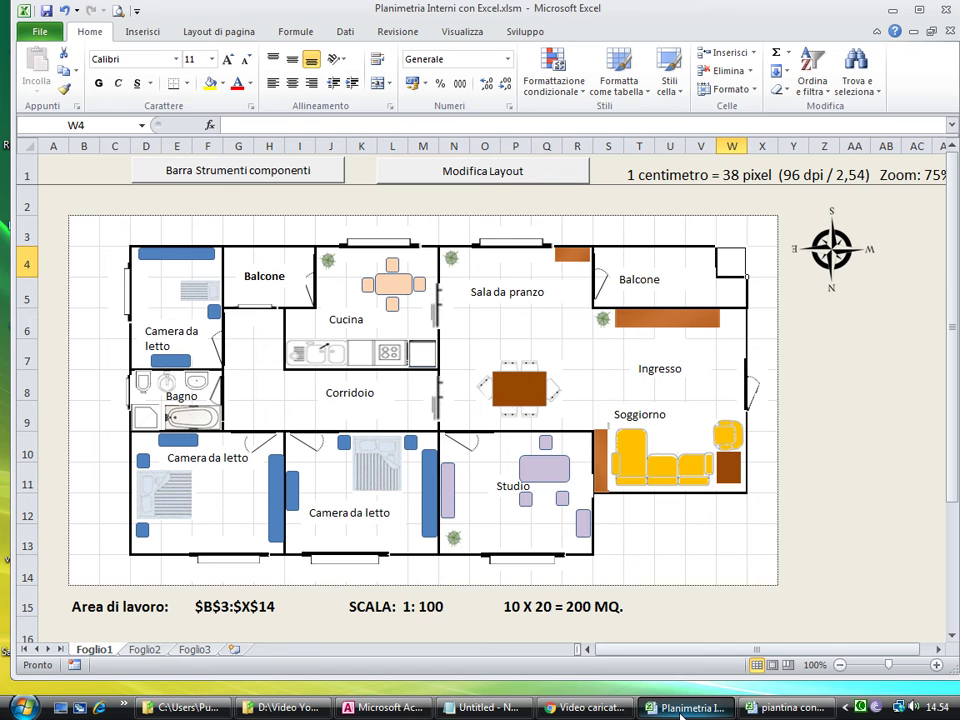
left_click(790, 708)
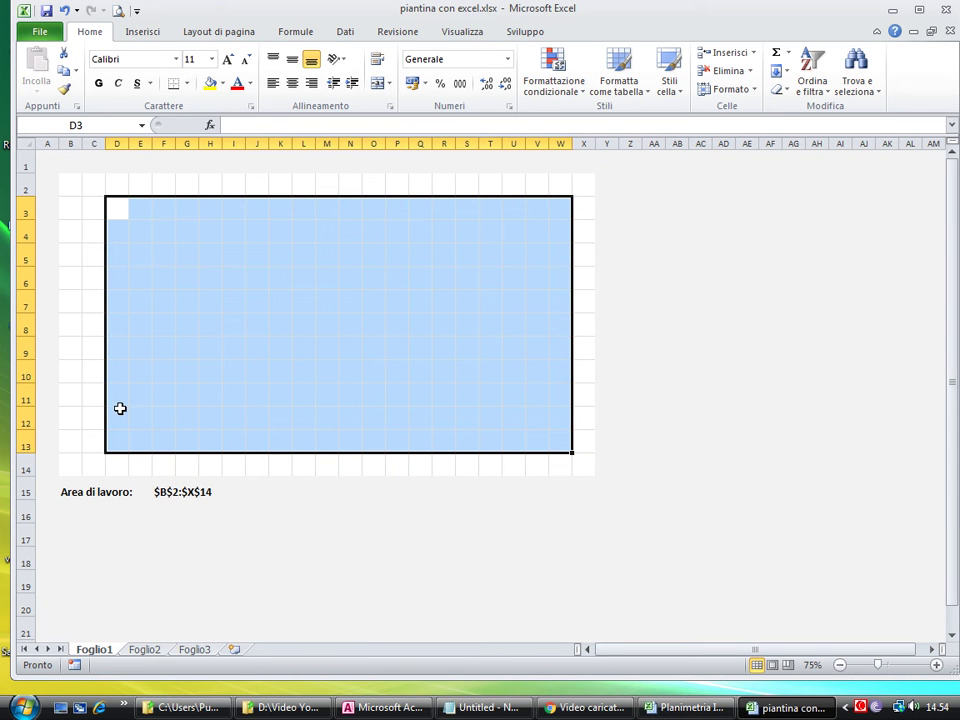
left_click(116, 210)
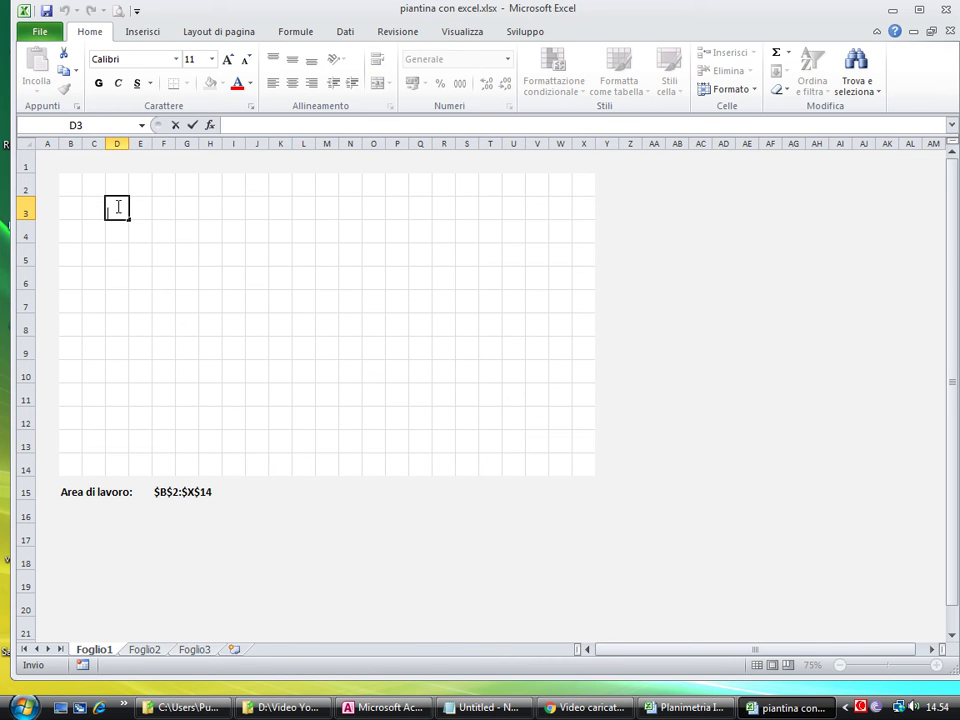
key("Escape")
Step: Frame the floor area from D3 with a thin outer wall border, then select G3:I4
mouse_move(116, 208)
left_mouse_down()
mouse_move(552, 241)
mouse_move(536, 422)
left_mouse_up()
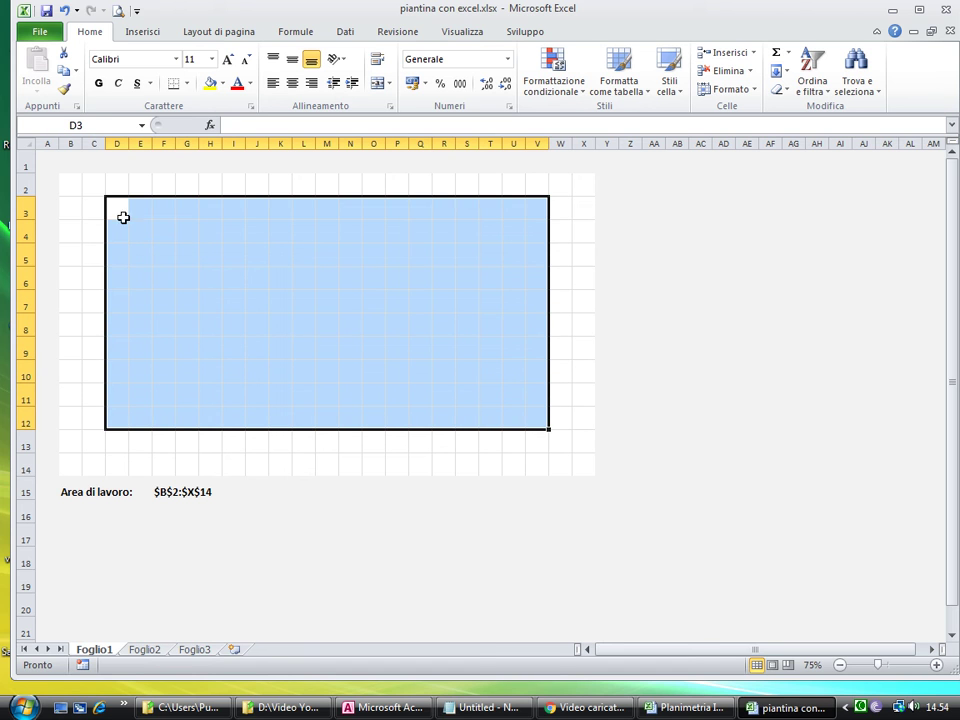
right_click(318, 224)
left_click(385, 451)
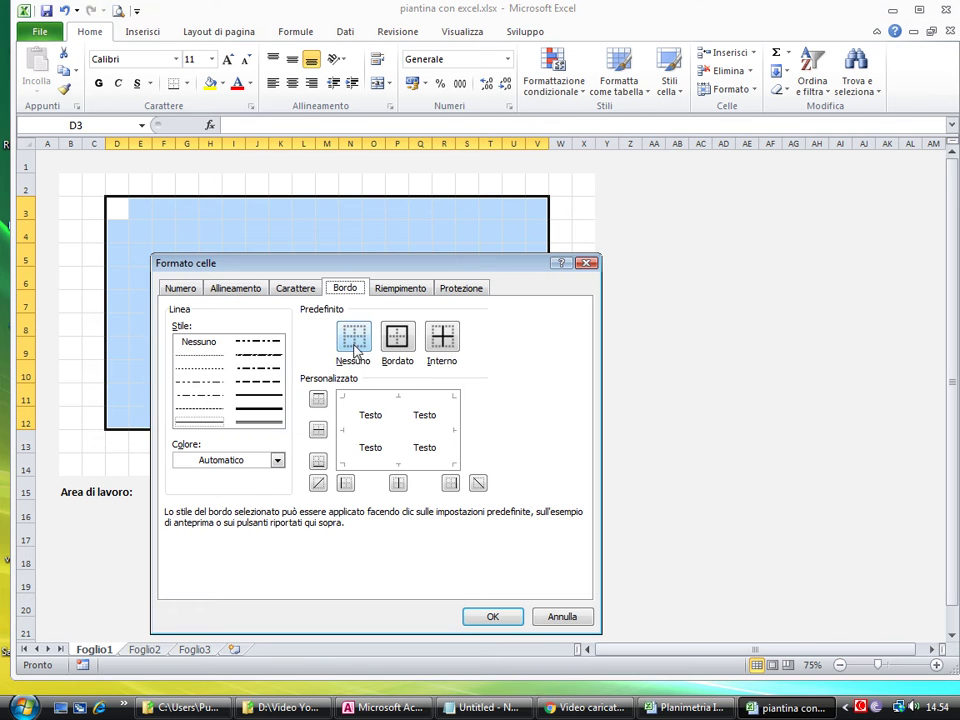
left_click(379, 409)
left_click(344, 433)
left_click(402, 465)
left_click(458, 443)
left_click(494, 615)
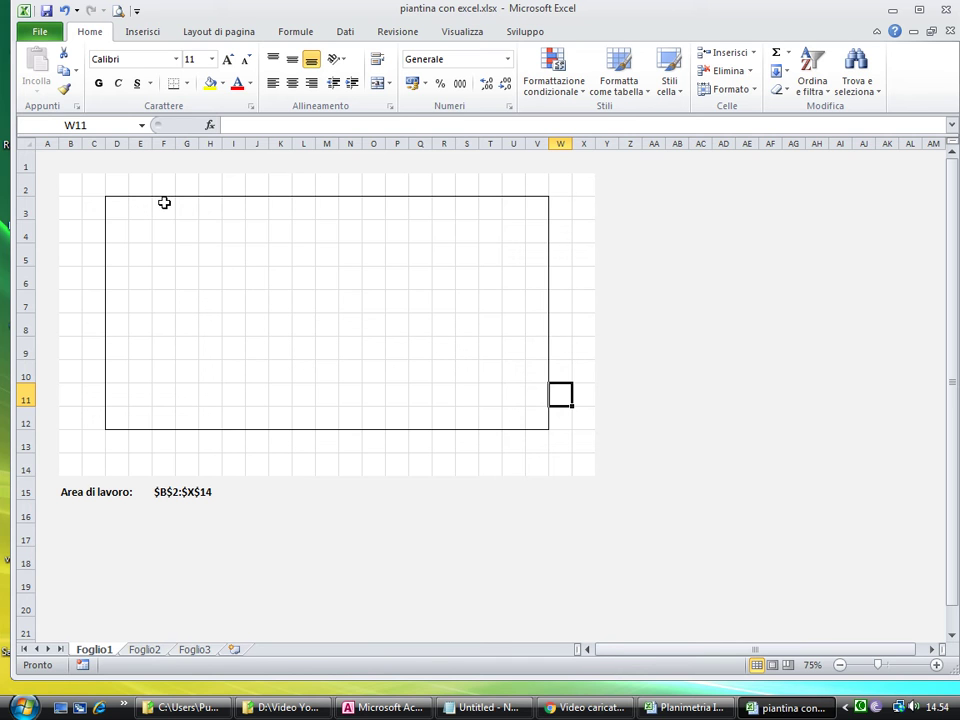
left_click(116, 206)
mouse_move(191, 209)
left_mouse_down()
mouse_move(226, 214)
mouse_move(227, 241)
left_mouse_up()
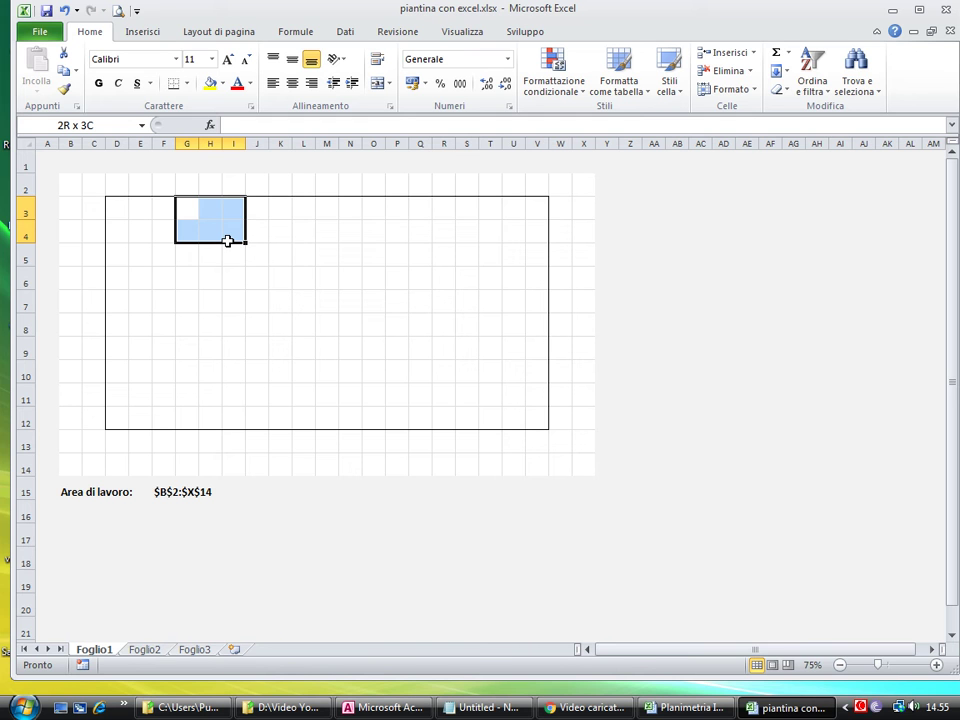
Step: Give G3:I4 left, bottom and right borders to form the wall notch
right_click(227, 225)
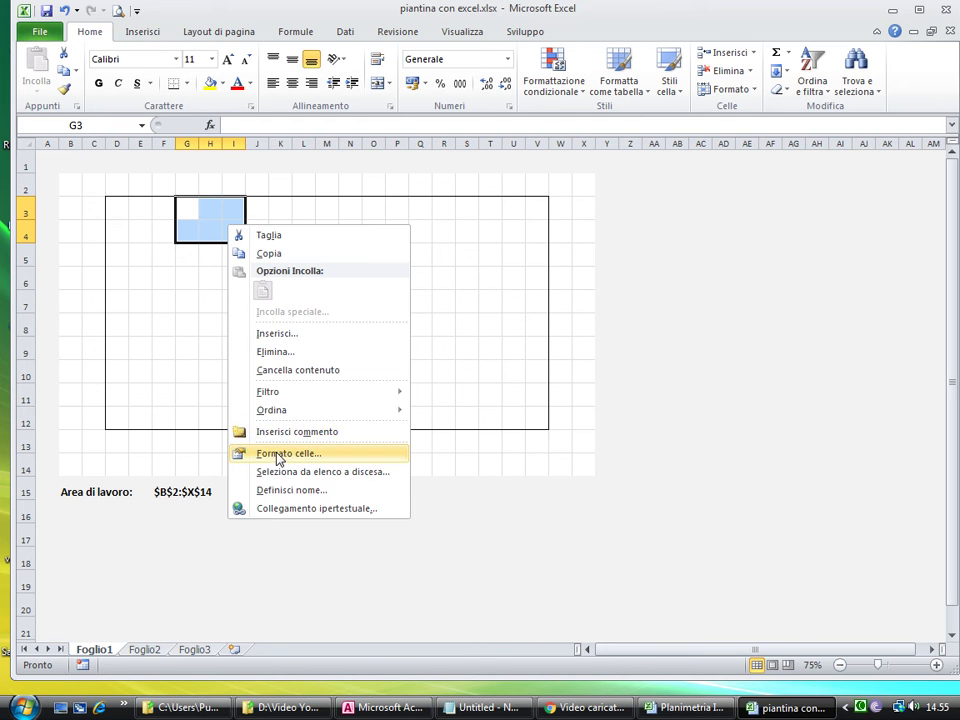
left_click(266, 393)
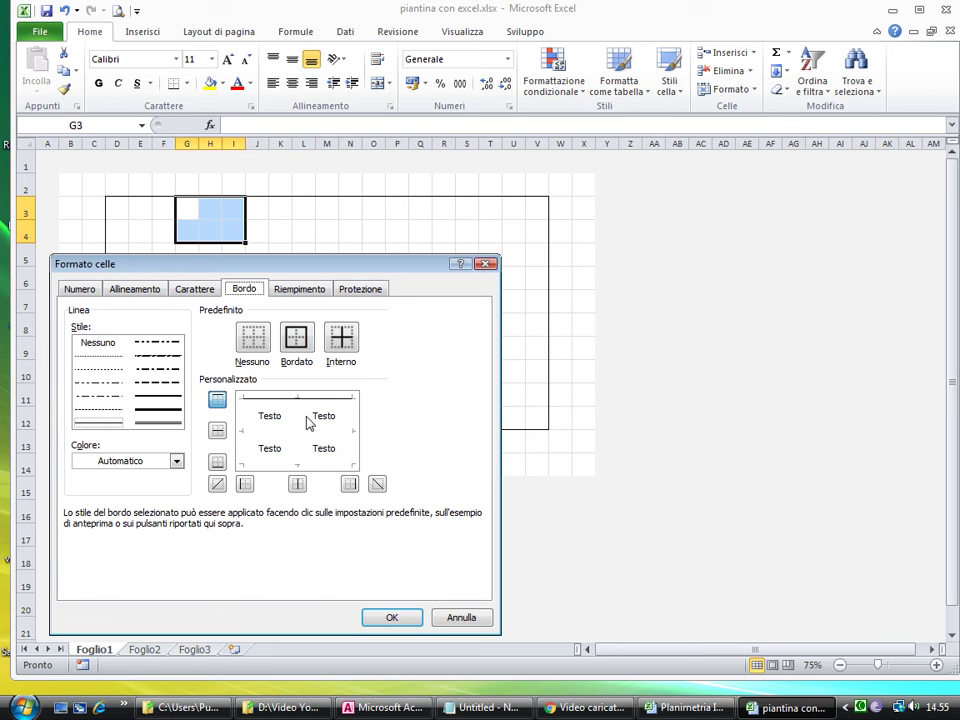
left_click(244, 432)
left_click(296, 470)
left_click(354, 434)
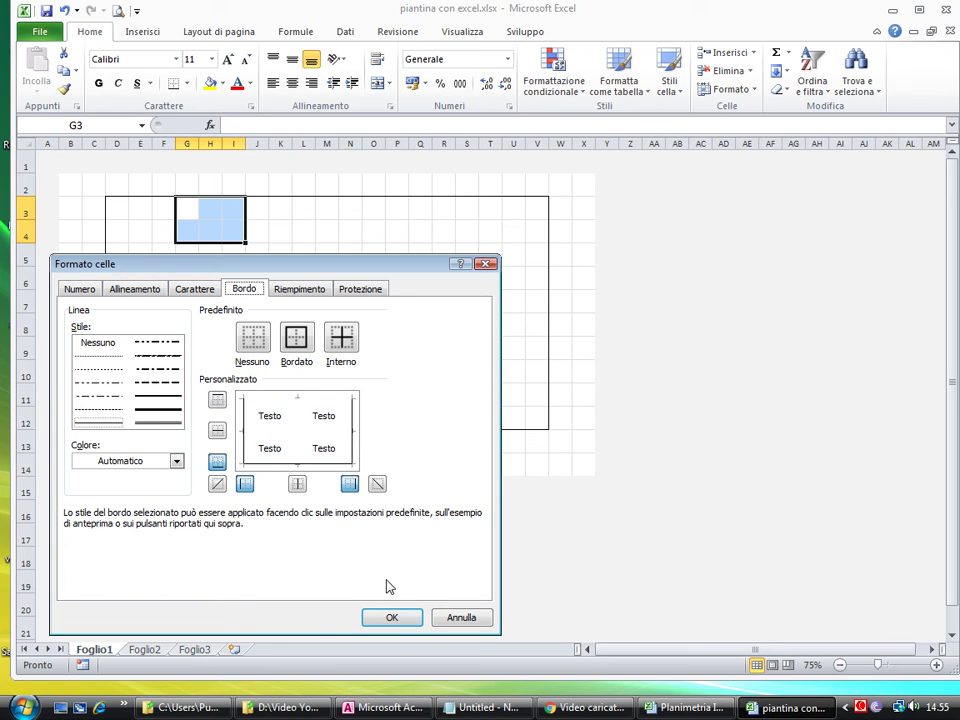
left_click(390, 617)
left_click(366, 322)
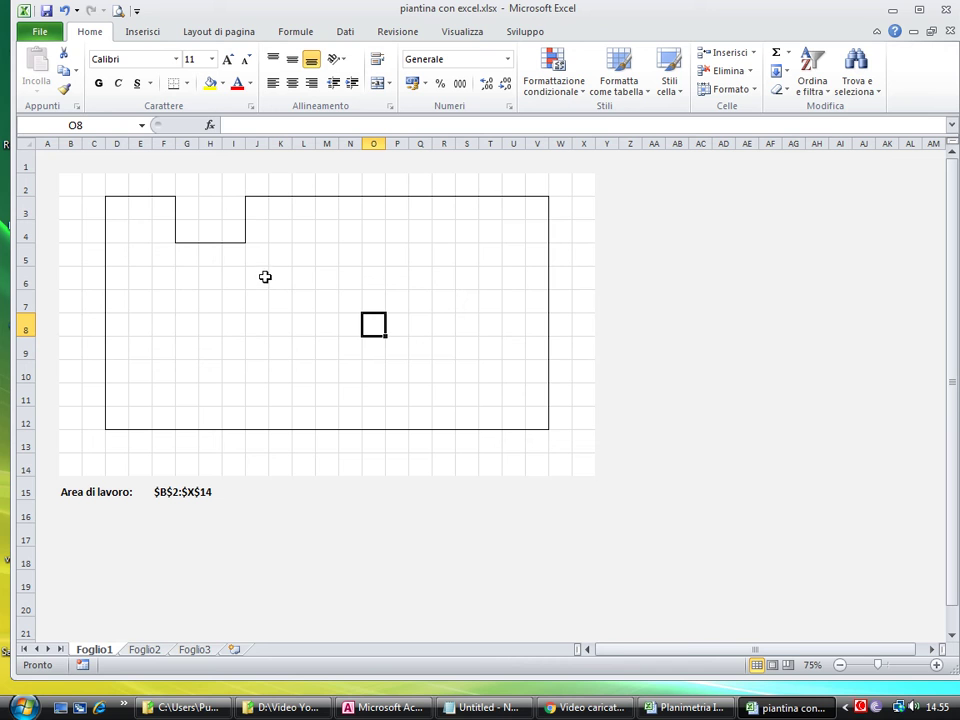
Step: Cut back the top-right corner at R3:V4: drop its top and right edges, add a left edge
left_click_drag(439, 208, 528, 235)
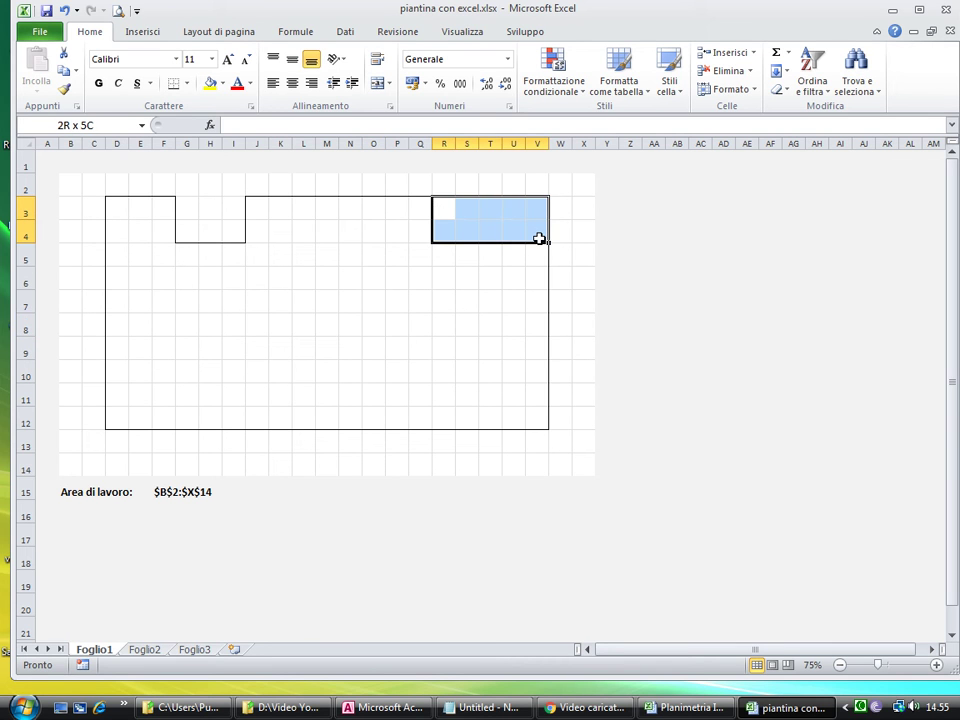
left_click(390, 106)
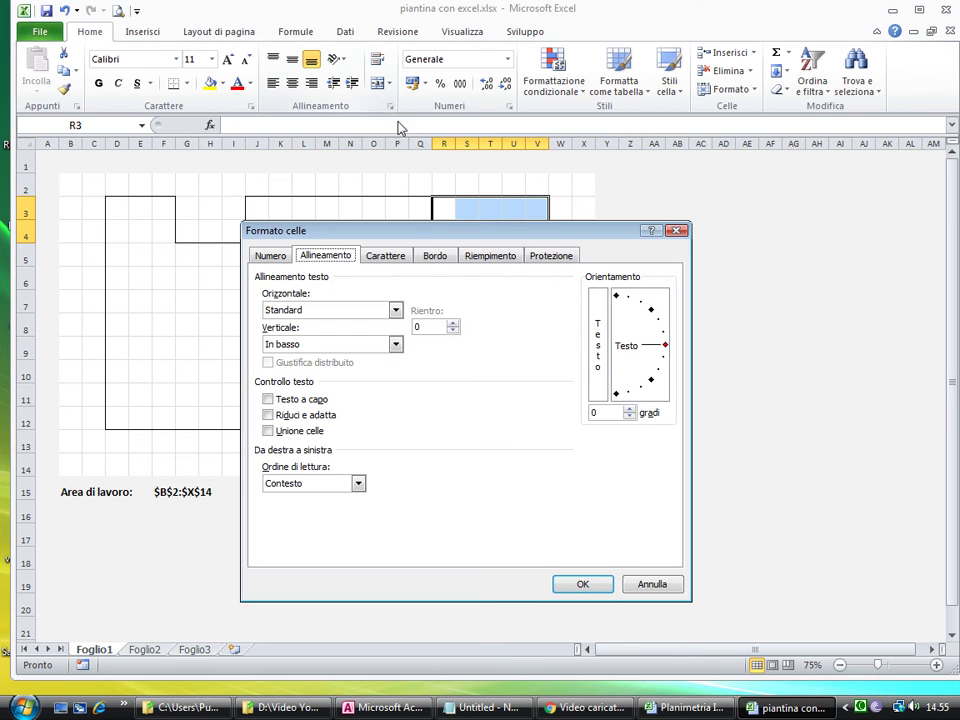
left_click(430, 258)
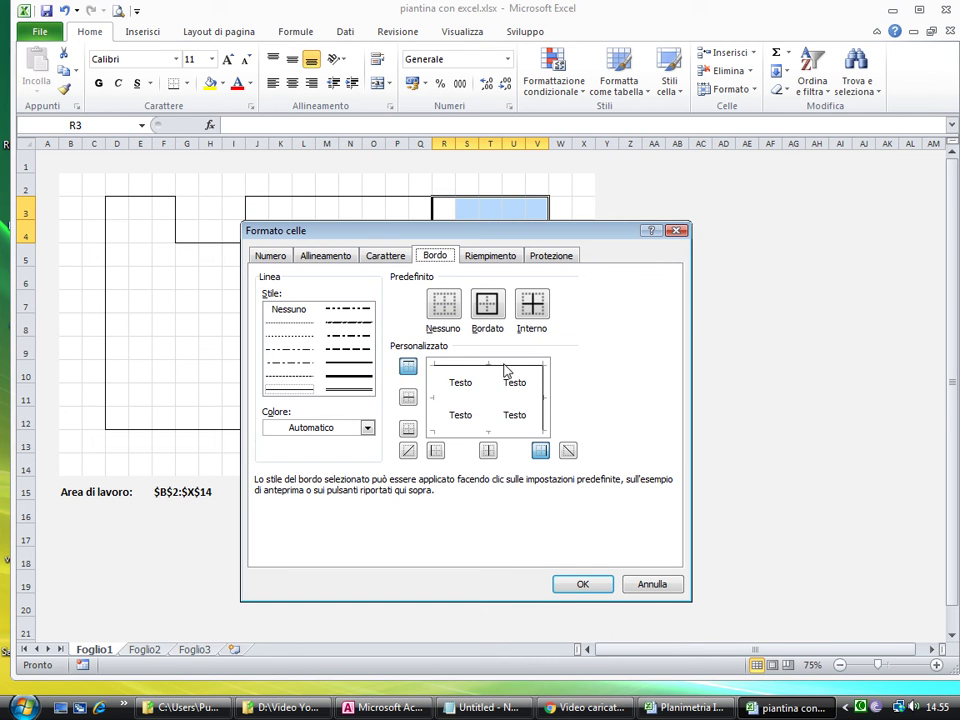
left_click(488, 368)
left_click(545, 405)
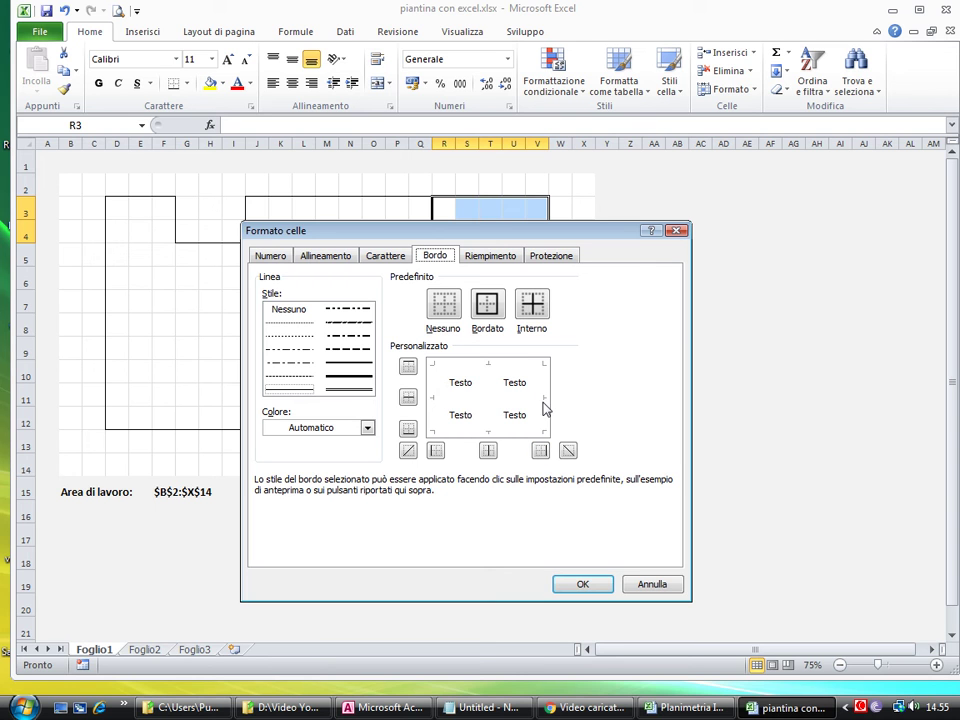
left_click(436, 395)
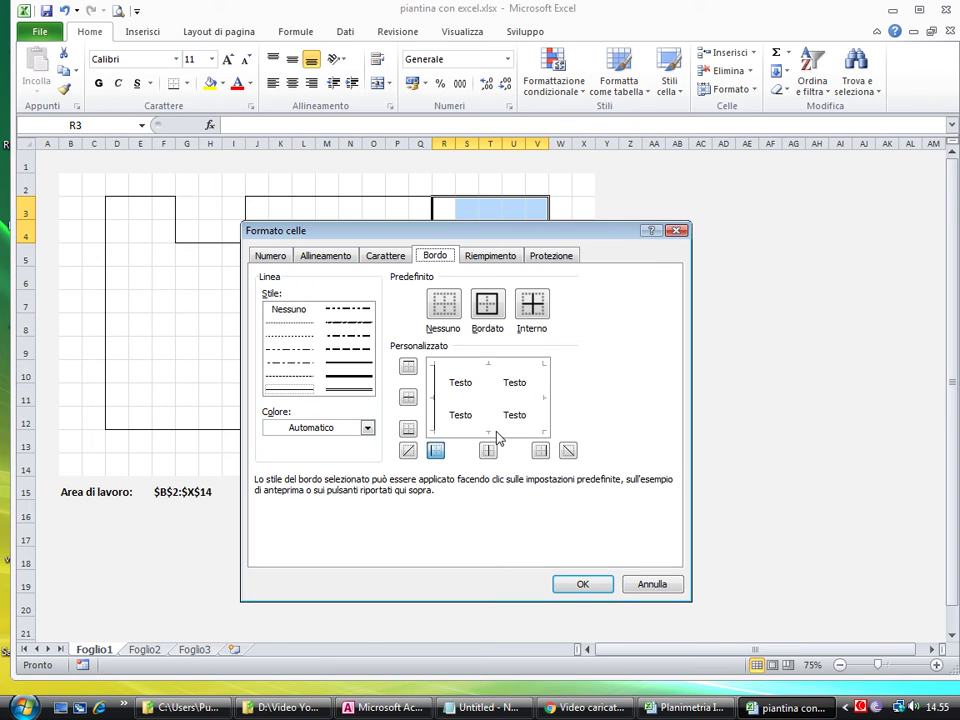
left_click(582, 584)
left_click(583, 326)
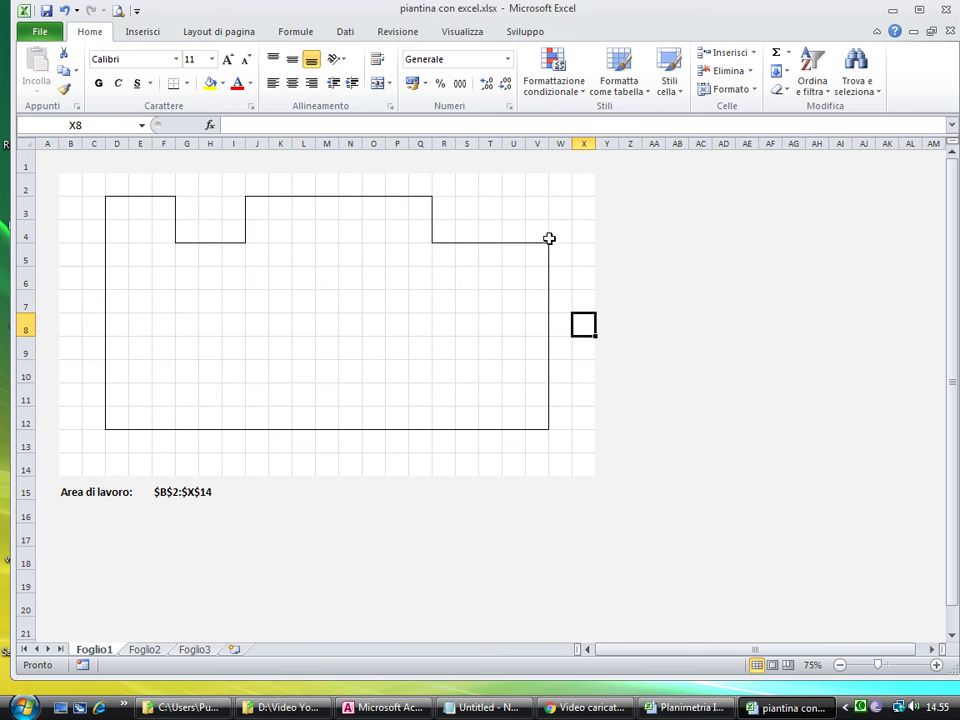
Step: Cut back the bottom-right corner at R11:V12: drop bottom and right edges, add top and left edges
left_click_drag(443, 395, 536, 416)
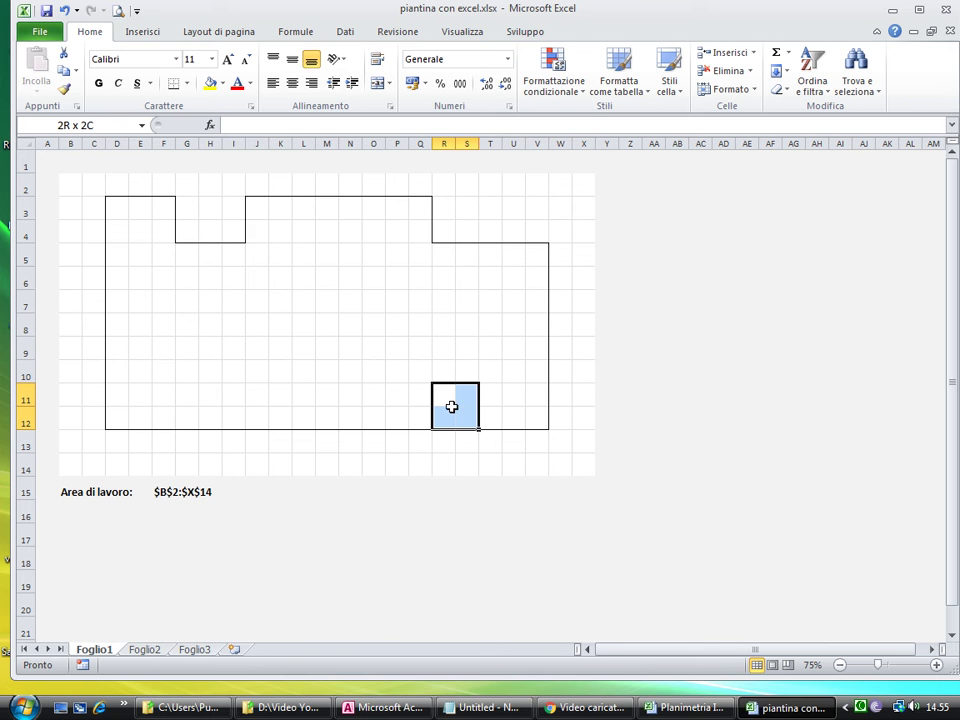
left_click(389, 106)
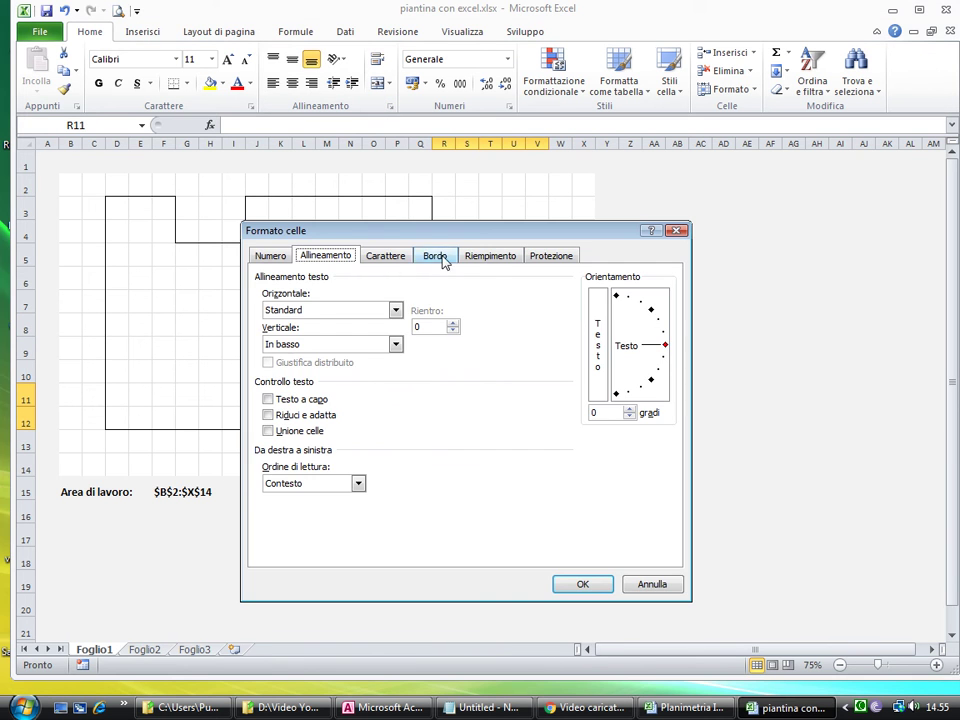
left_click(436, 256)
left_click(479, 428)
left_click(433, 403)
left_click(490, 366)
left_click(543, 402)
left_click(582, 584)
left_click(560, 400)
Step: Browse cell styles for E3:E4 without changes, then switch to Planimetria Interni con Excel.xlsm
left_click(289, 278)
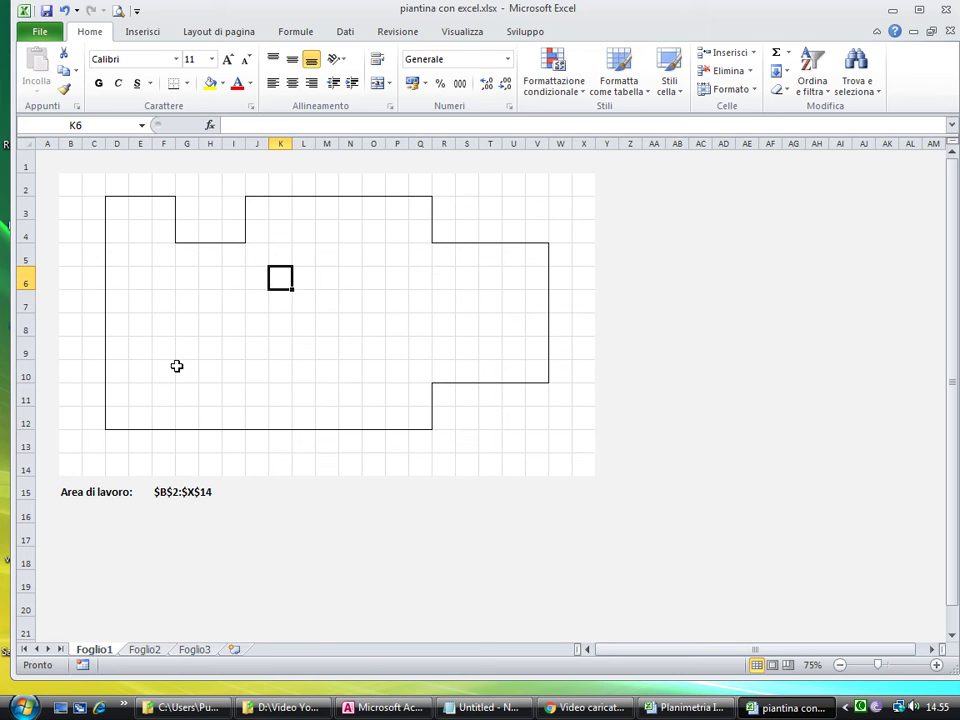
left_click_drag(129, 206, 140, 232)
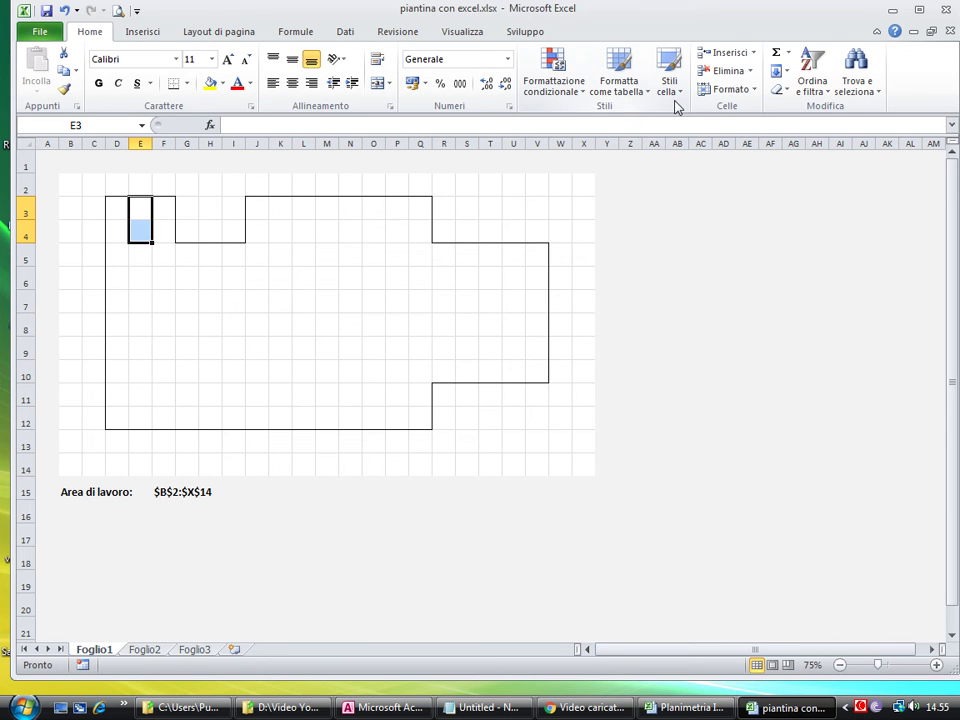
left_click(672, 85)
left_click(280, 223)
left_click_drag(112, 368, 167, 409)
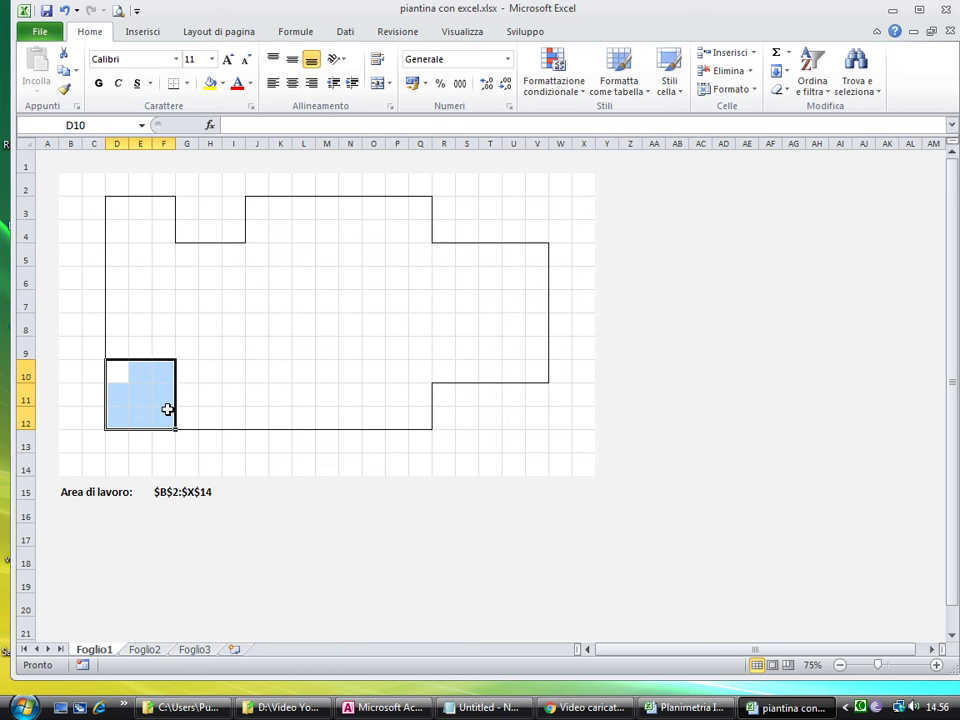
left_click(210, 301)
left_click(115, 203)
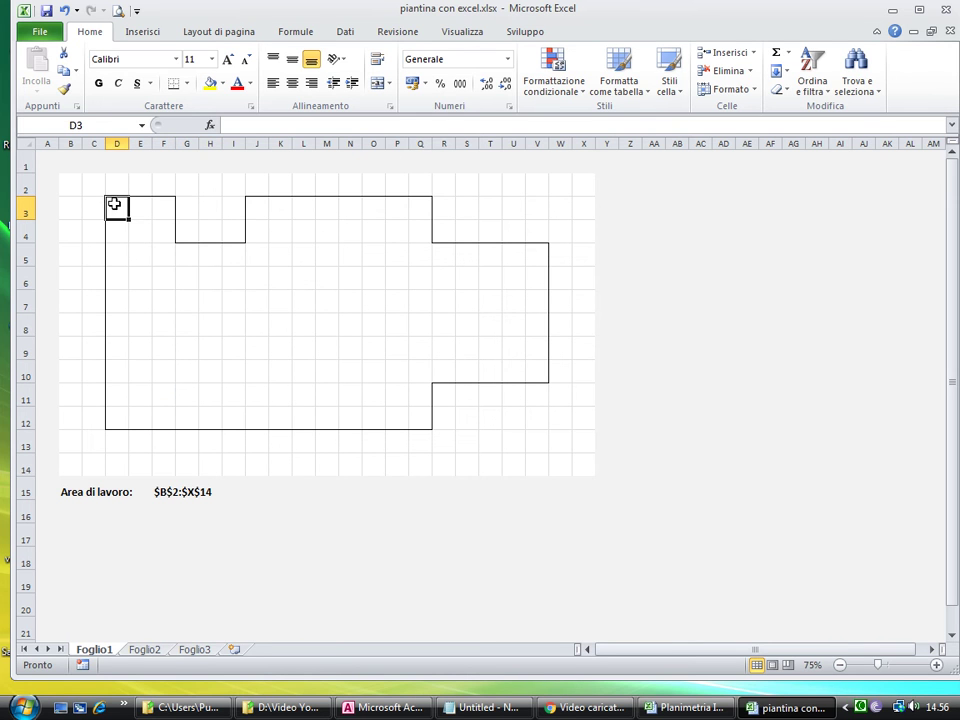
right_click(115, 203)
left_click(688, 707)
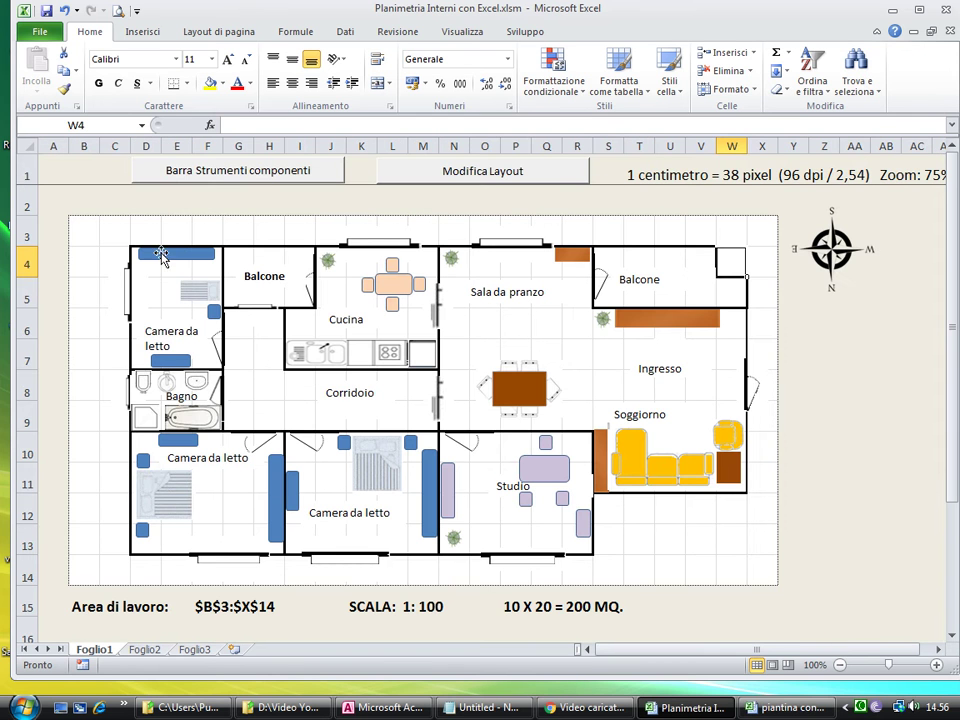
Step: Select and deselect the living room sofa picture, then move to cell T14 below the plan
left_click(675, 498)
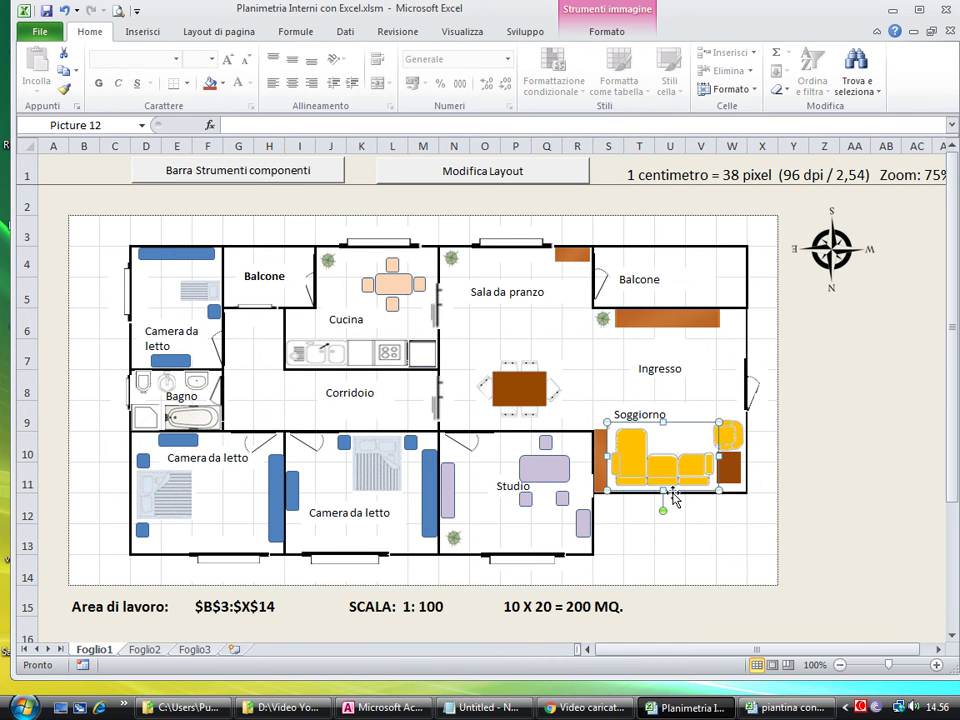
left_click(738, 505)
left_click(758, 485)
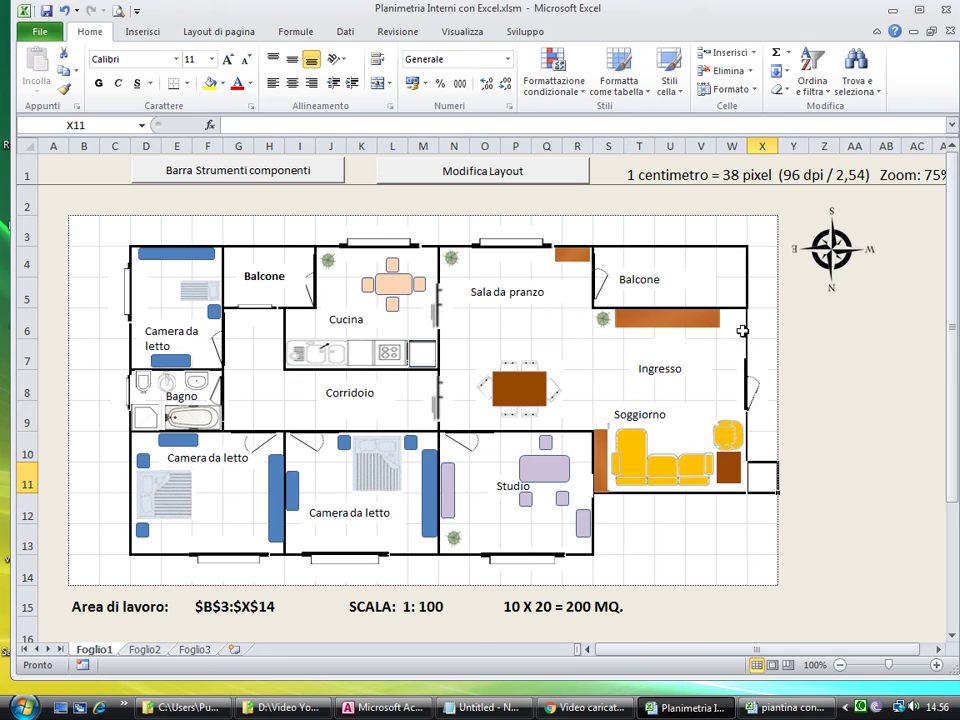
left_click(700, 230)
left_click(645, 572)
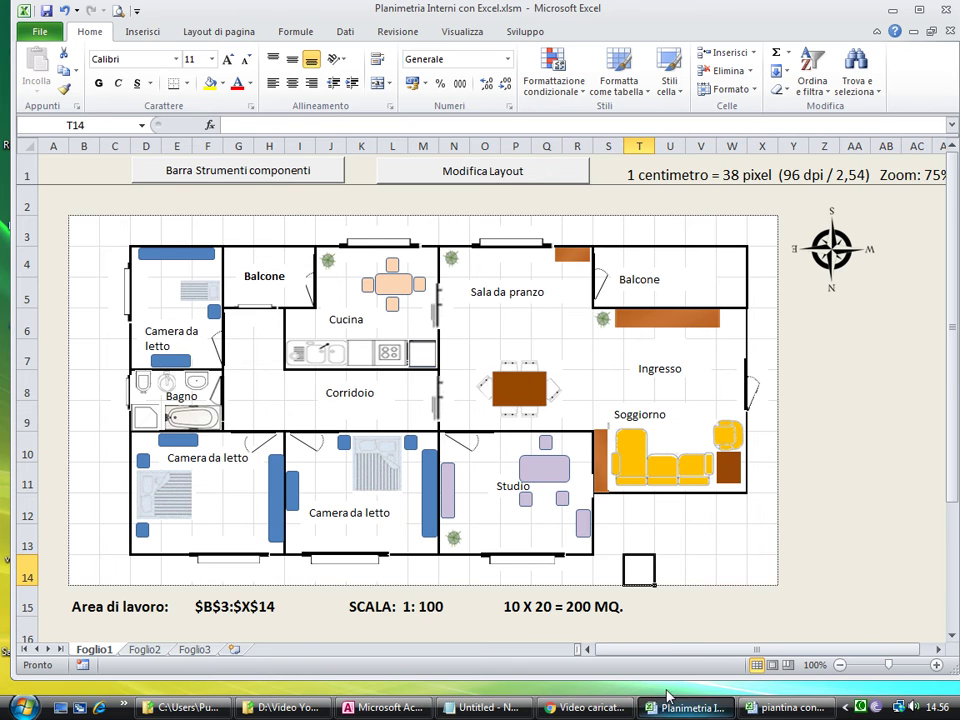
Step: Close piantina con excel.xlsx choosing Non salvare, and zoom out to about 87%
left_click(790, 707)
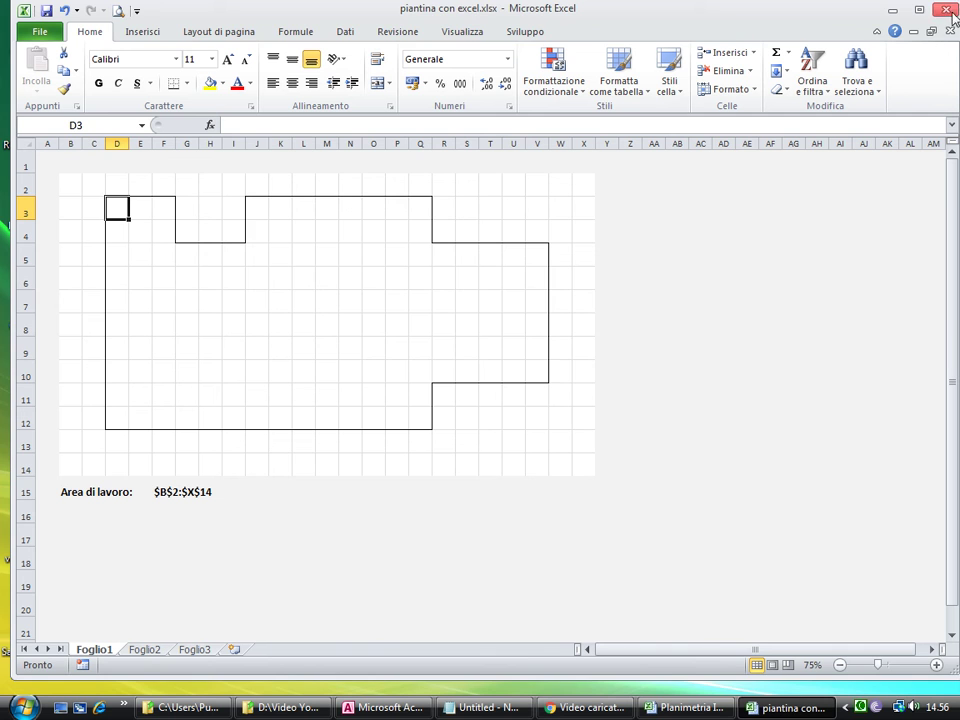
left_click(948, 12)
left_click(488, 376)
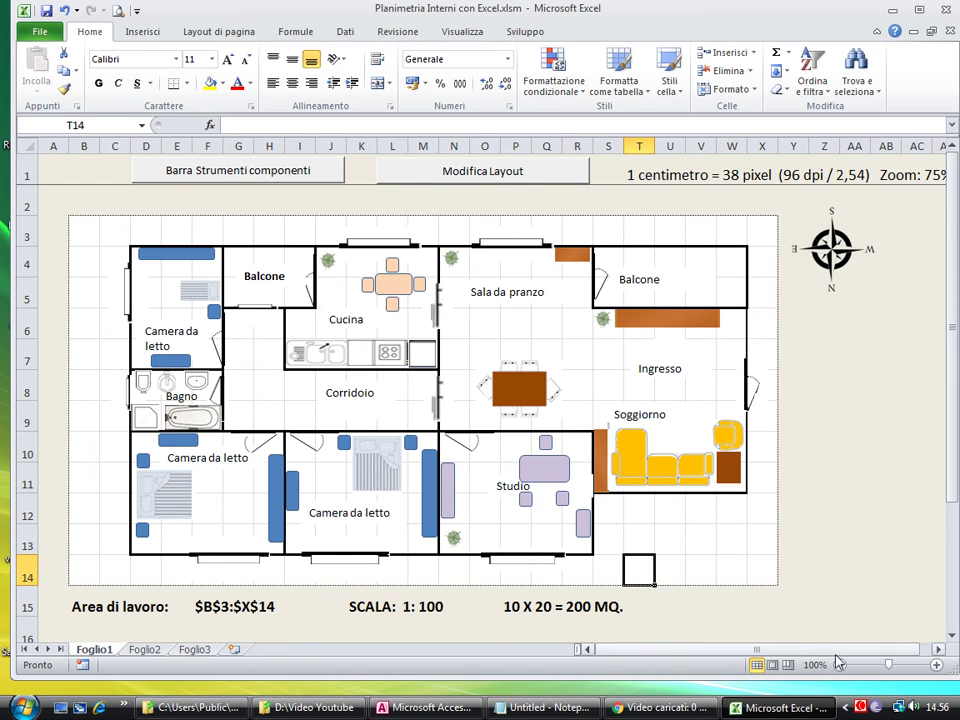
left_click_drag(888, 667, 884, 667)
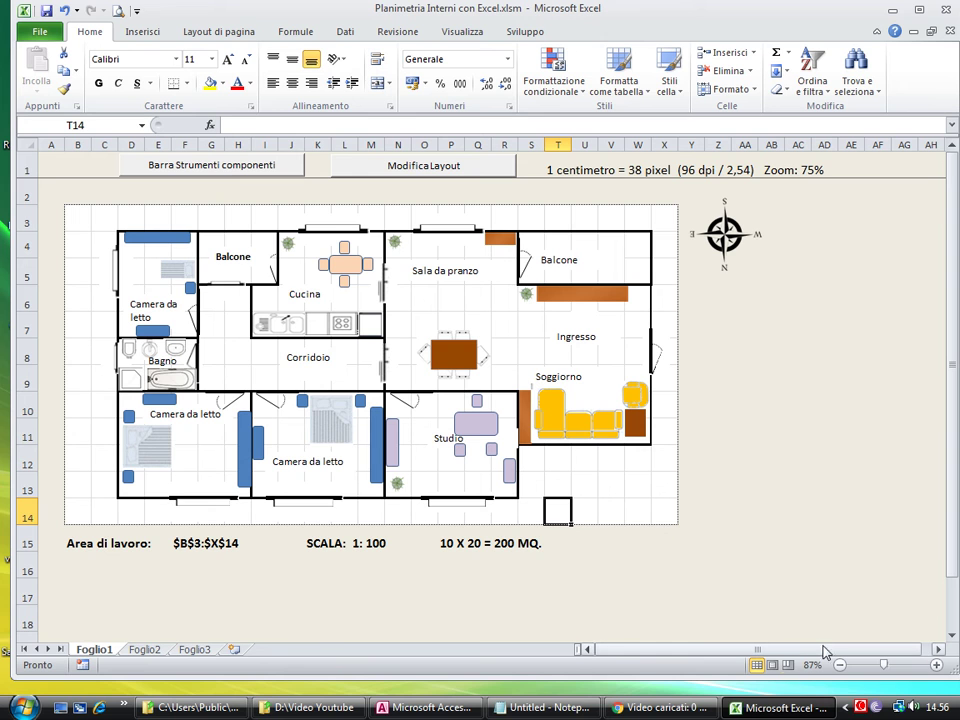
left_click(738, 238)
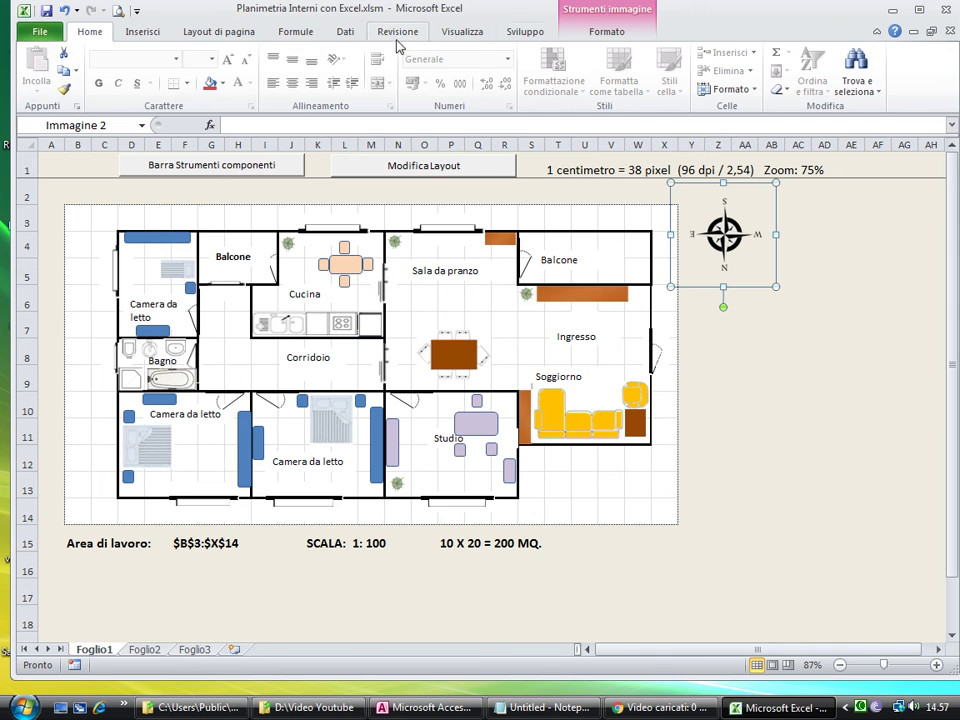
Step: Open the VBA editor from the Developer tab and display the UserForm2 design
left_click(524, 31)
left_click(36, 75)
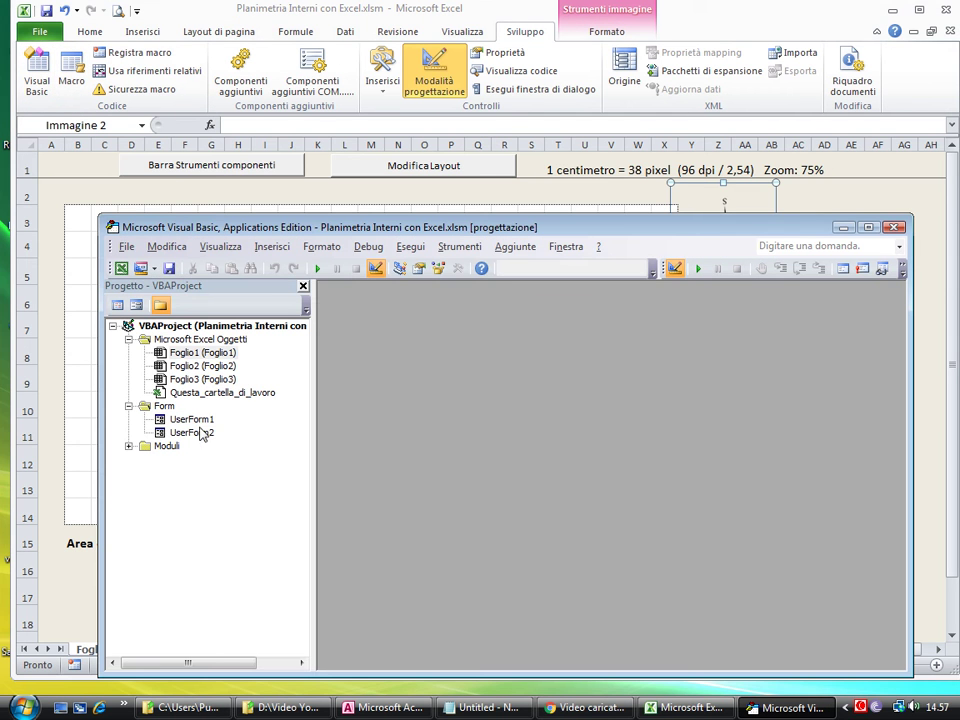
double_click(190, 432)
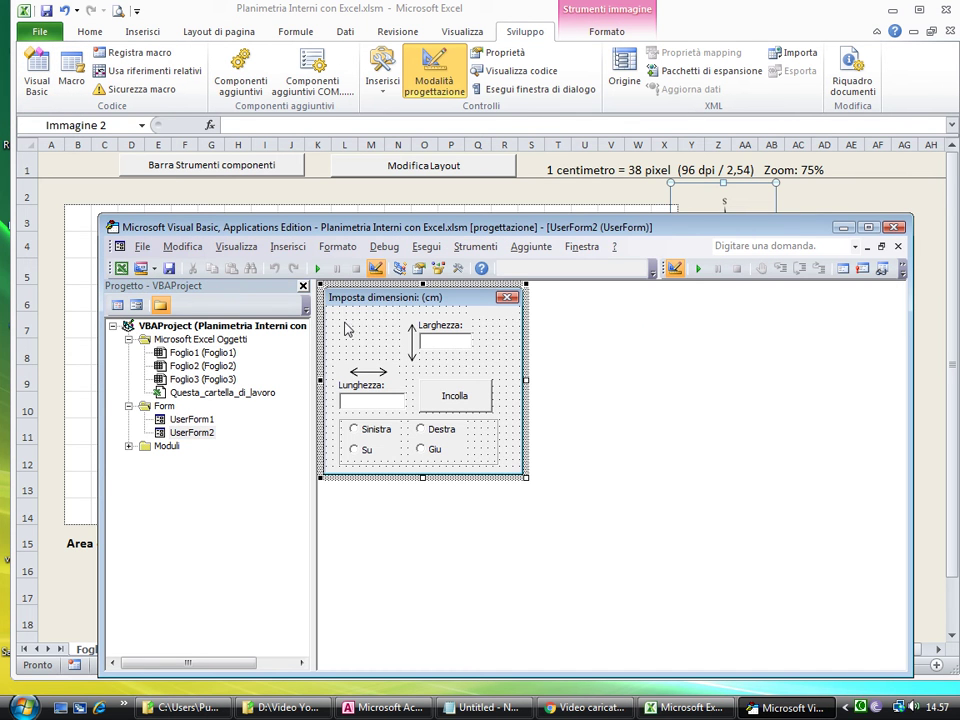
Step: Inspect UserForm2's arrow image and Sinistra, Su, Giu options, then return to Excel with Alt+F11
left_click(349, 330)
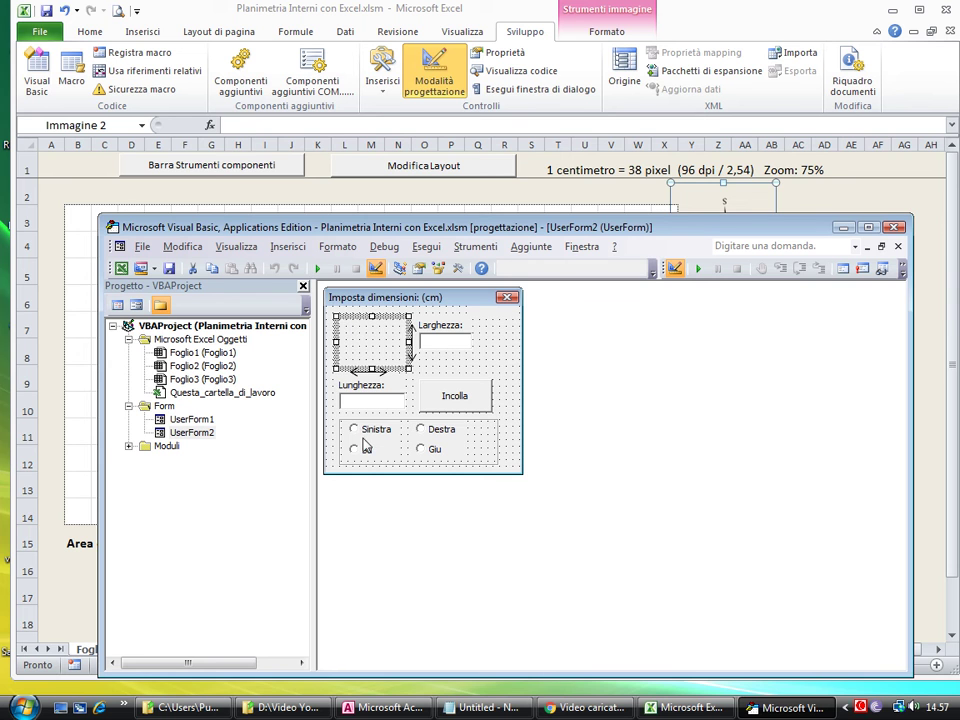
left_click(357, 440)
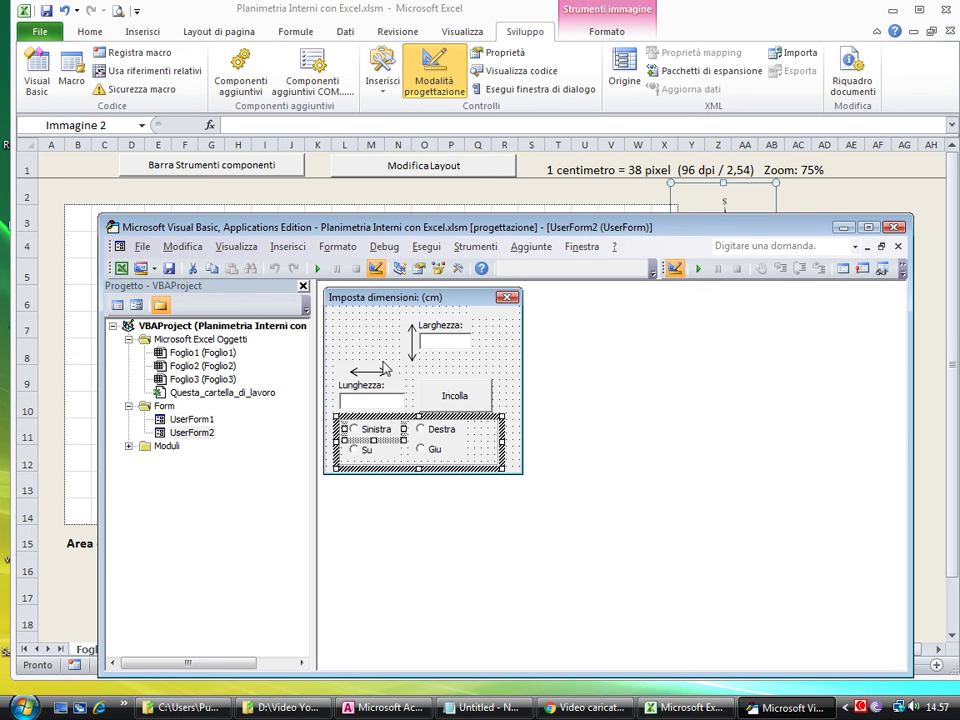
left_click(420, 428)
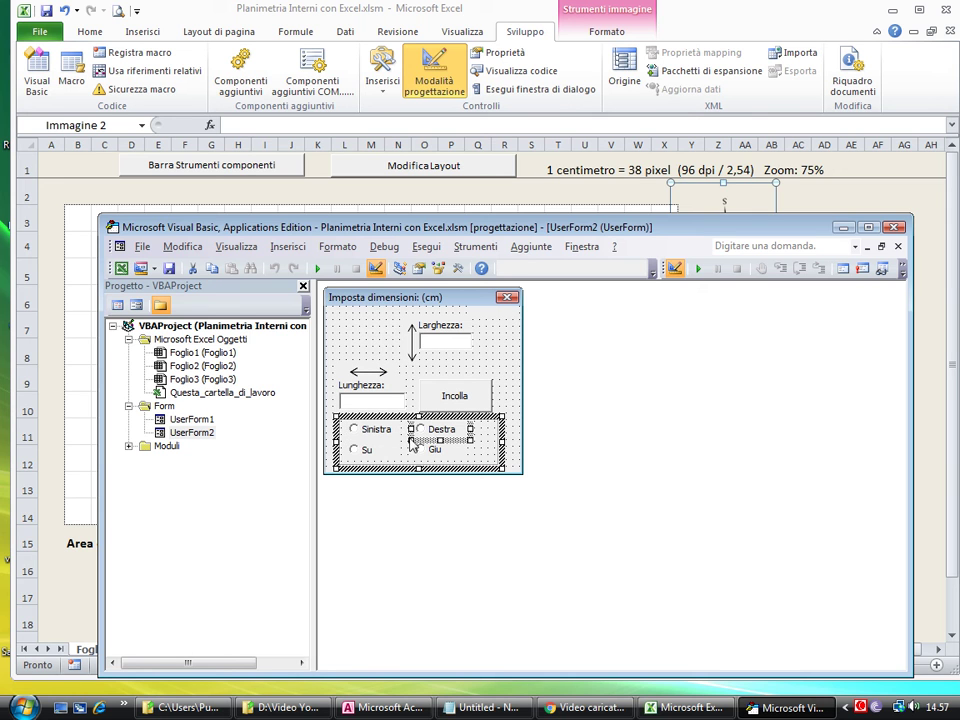
left_click(355, 453)
left_click(428, 456)
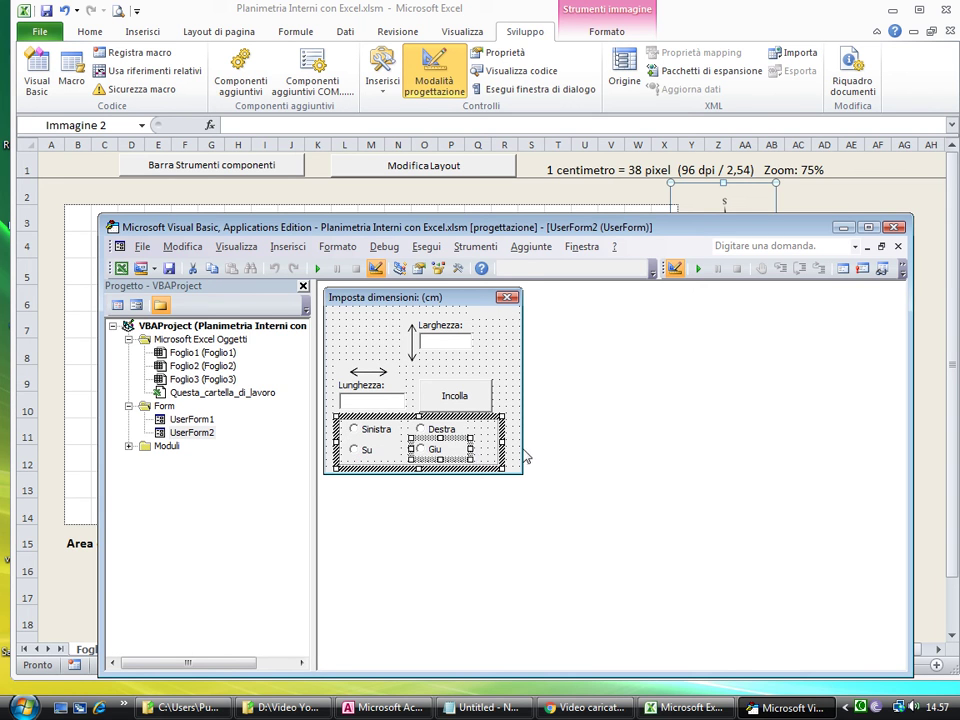
left_click(356, 432)
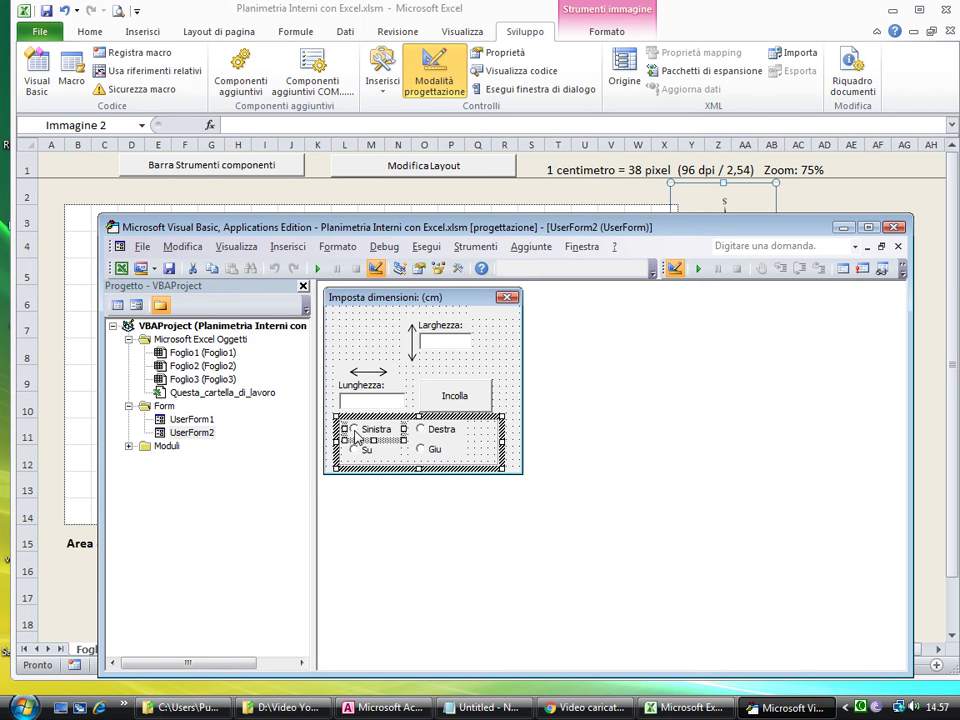
left_click(383, 348)
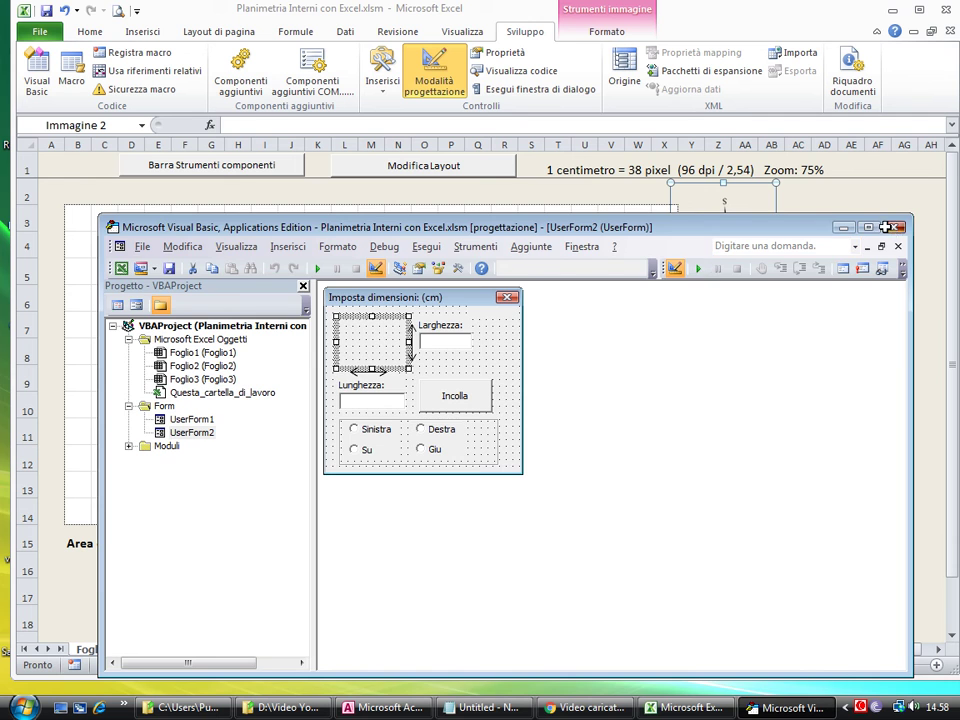
key("alt+F11")
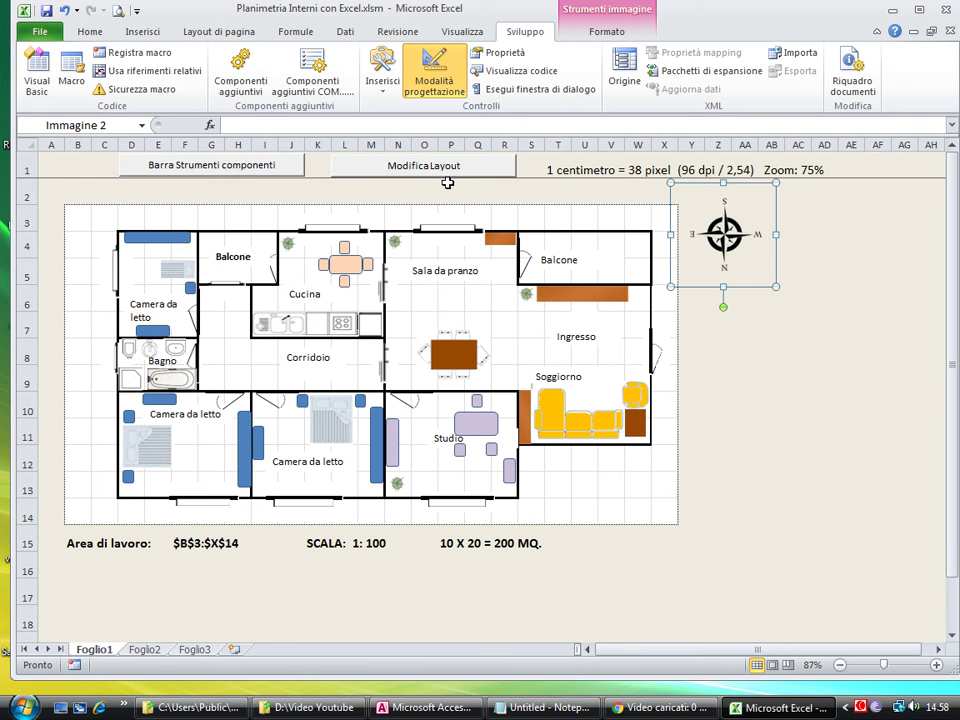
Step: Delete the double bed (Image13) from the lower-left Camera da letto
left_click(797, 352)
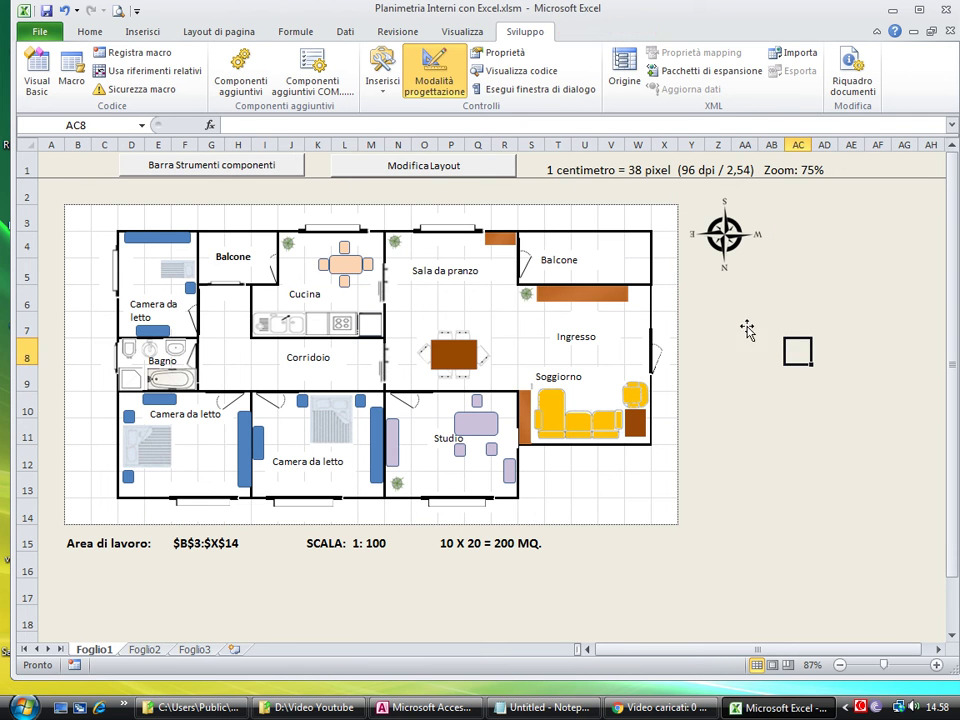
left_click(149, 450)
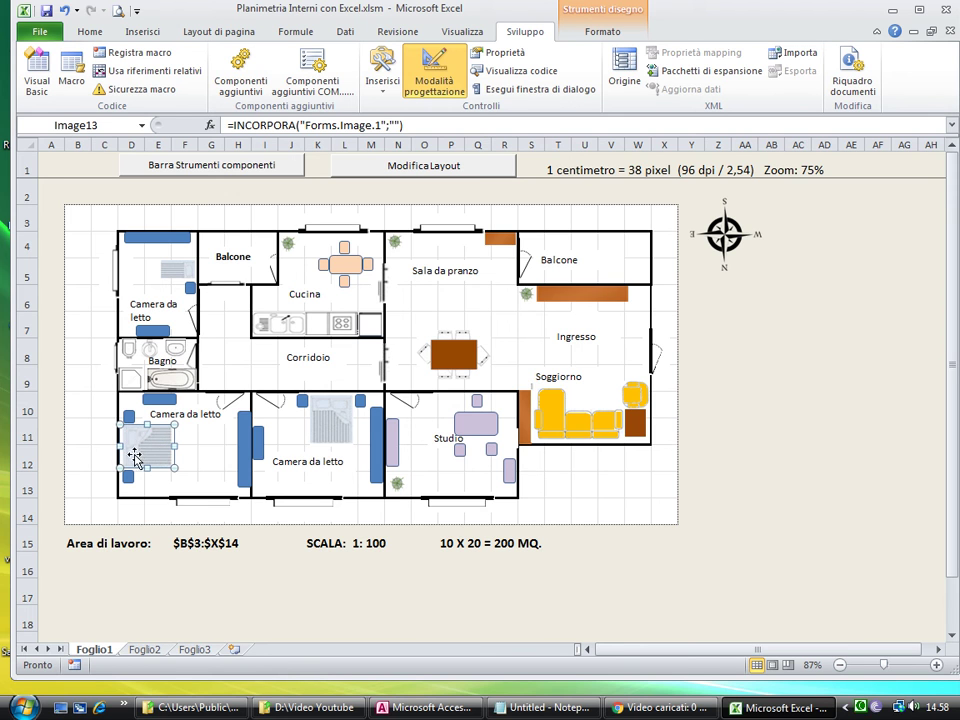
key("Delete")
left_click(700, 487)
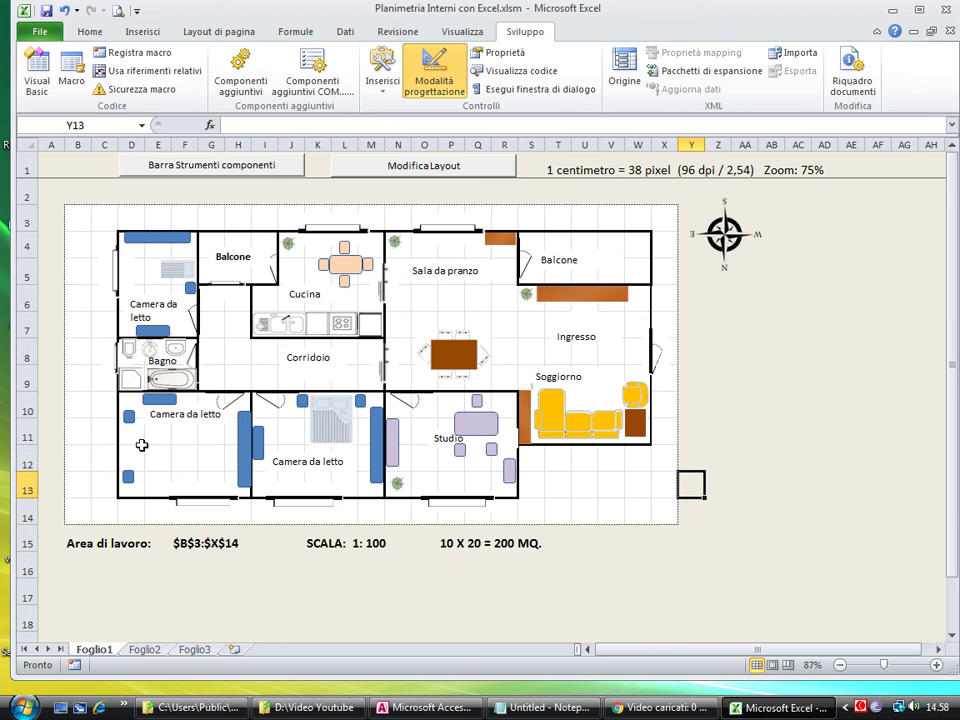
left_click(272, 173)
Step: Reposition the Barra Strumenti componenti toolbar and toggle Modalità progettazione on and off
left_click_drag(561, 272, 578, 290)
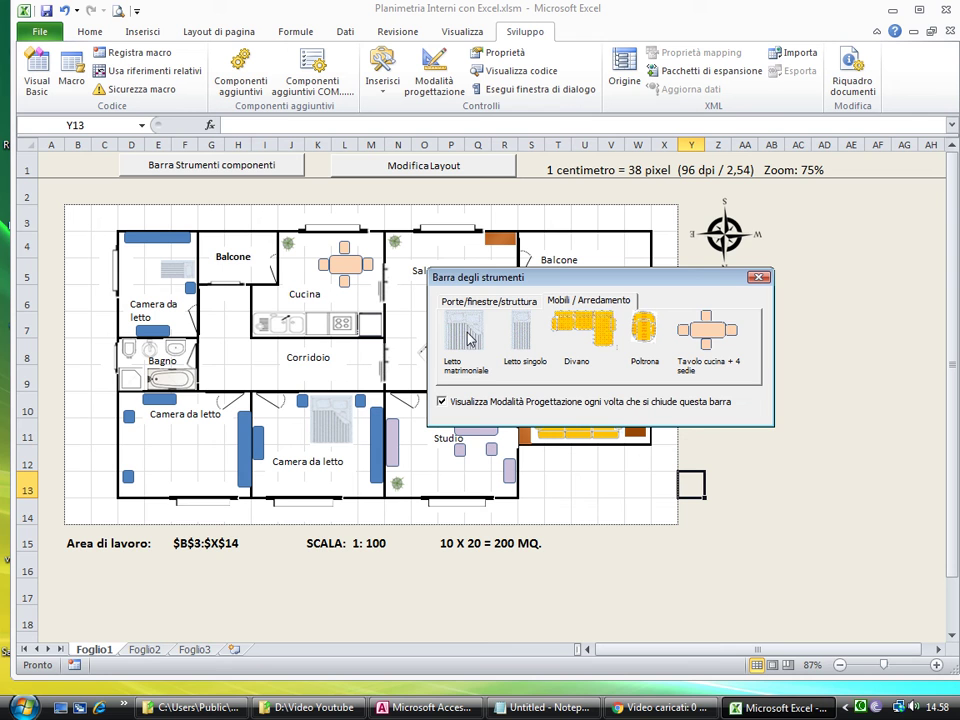
mouse_move(478, 284)
left_mouse_down()
mouse_move(396, 272)
mouse_move(501, 288)
left_mouse_up()
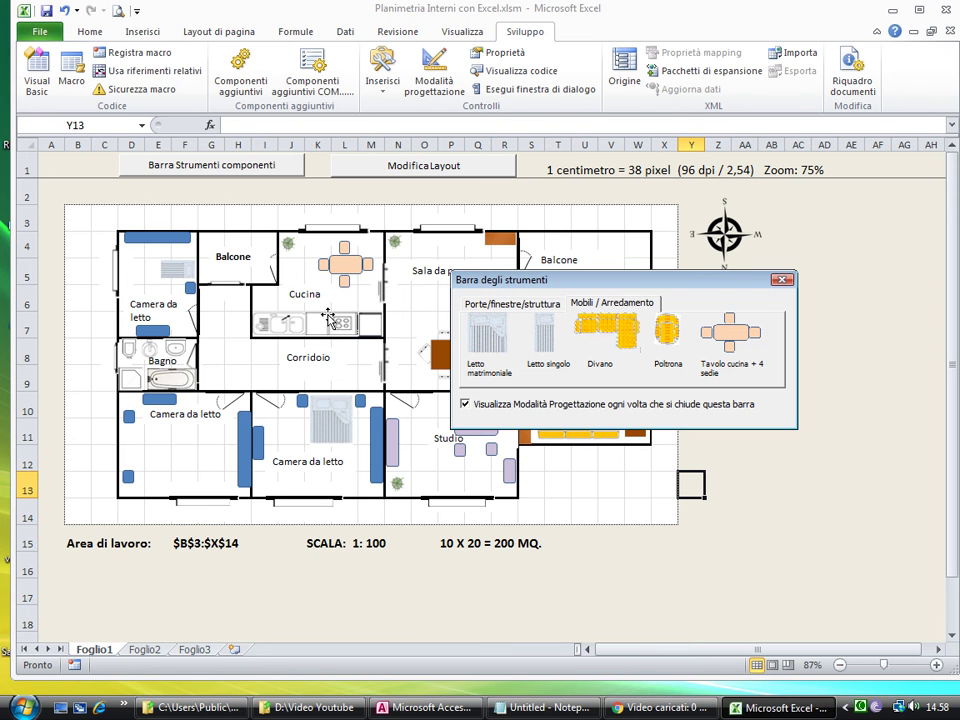
left_click_drag(551, 285, 563, 271)
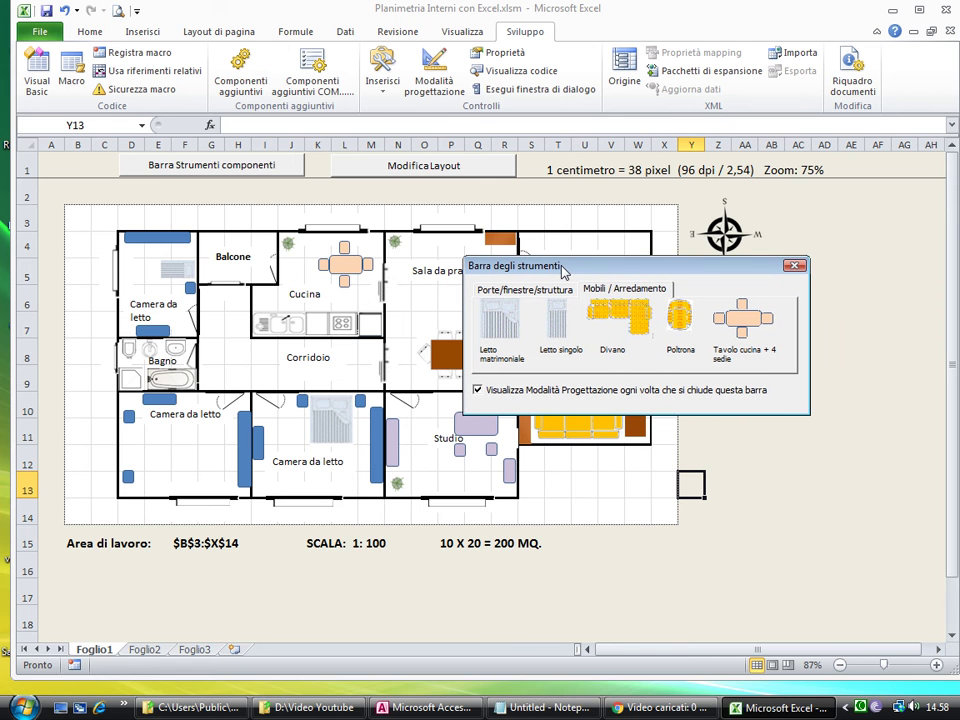
left_click(559, 487)
left_click(636, 484)
left_click(122, 216)
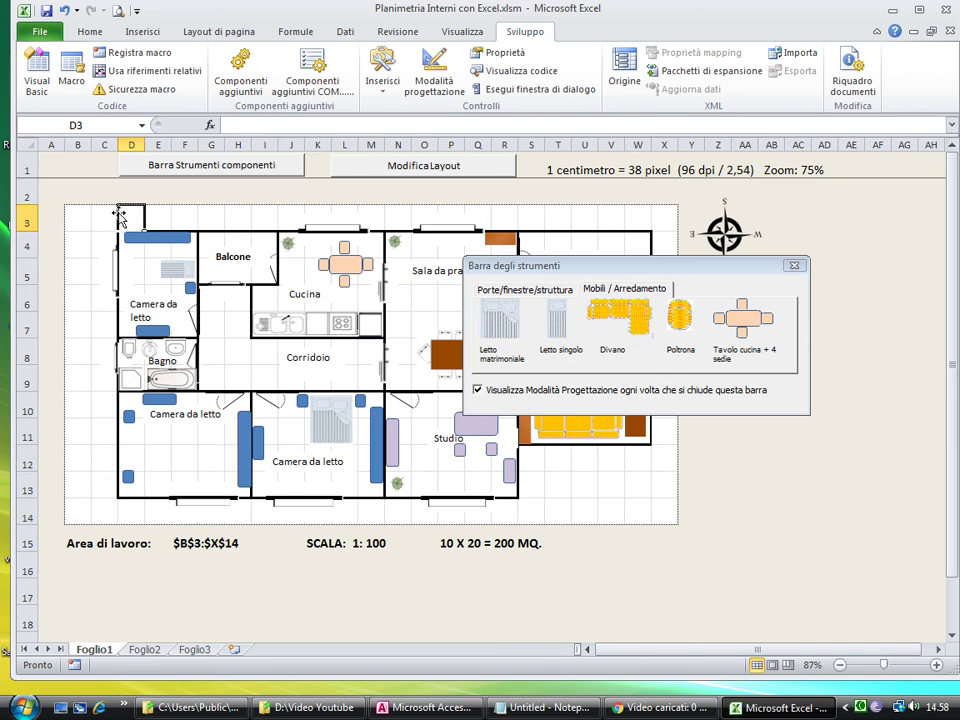
left_click(620, 480)
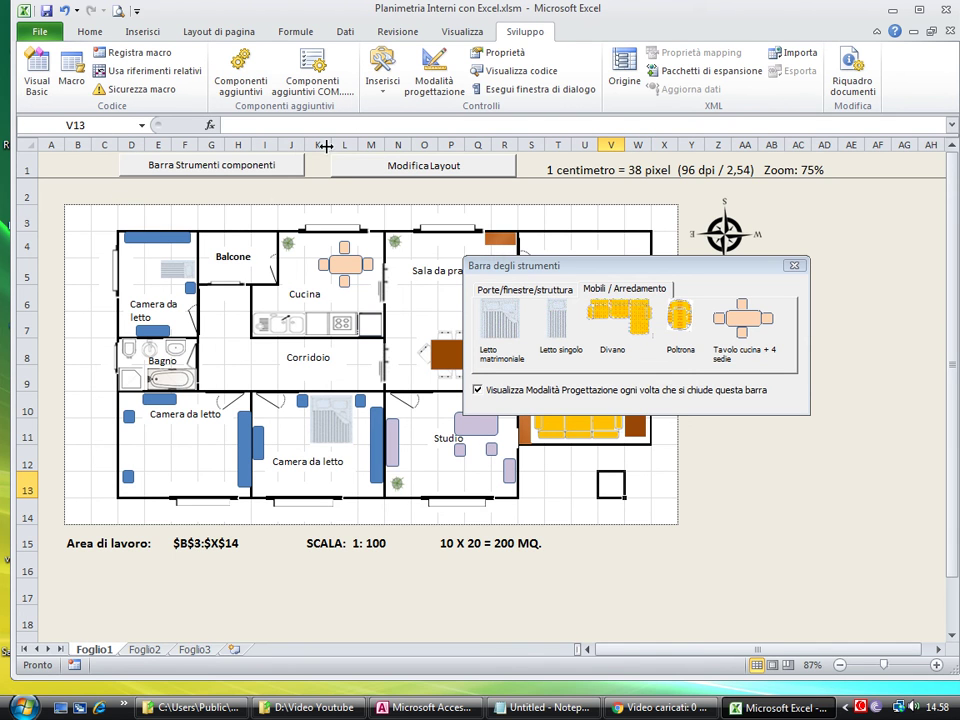
left_click(432, 96)
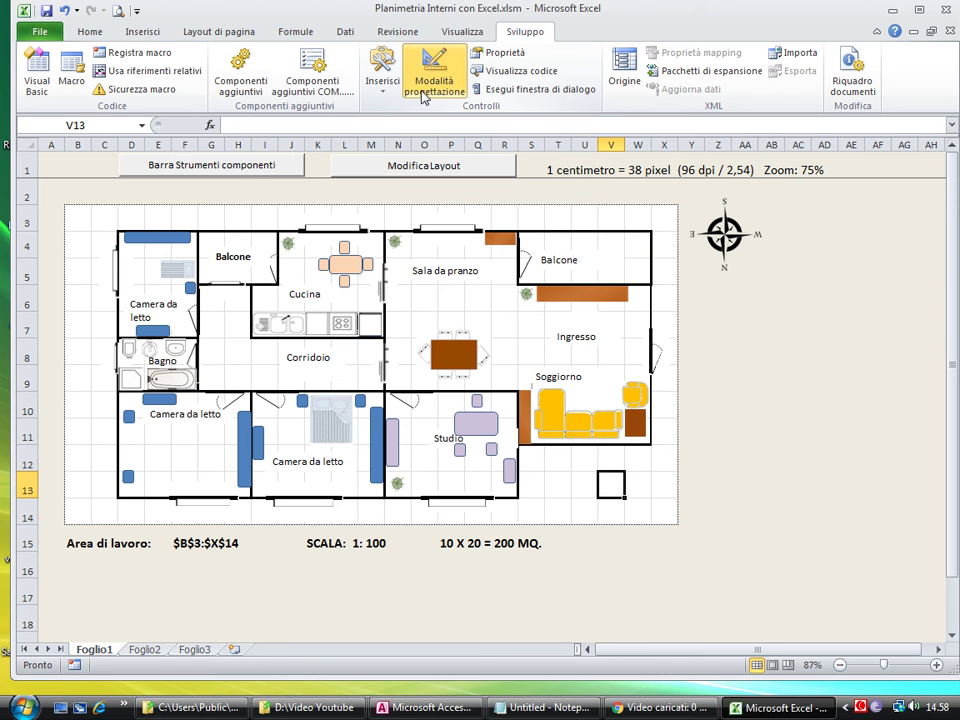
left_click(225, 168)
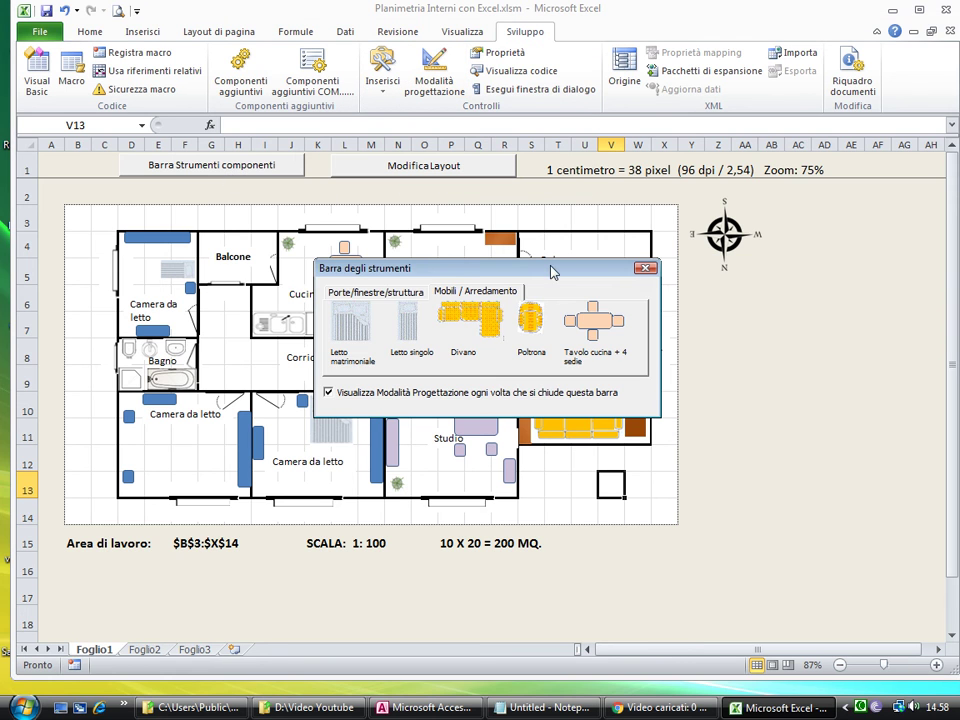
left_click_drag(554, 275, 610, 272)
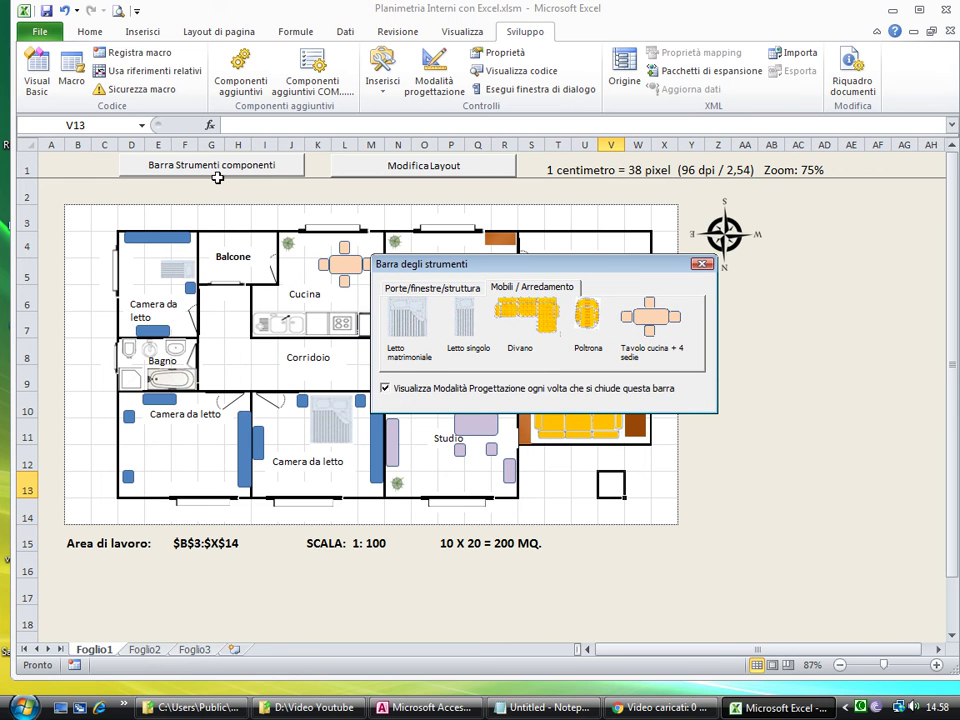
mouse_move(510, 269)
left_mouse_down()
mouse_move(543, 258)
mouse_move(530, 274)
left_mouse_up()
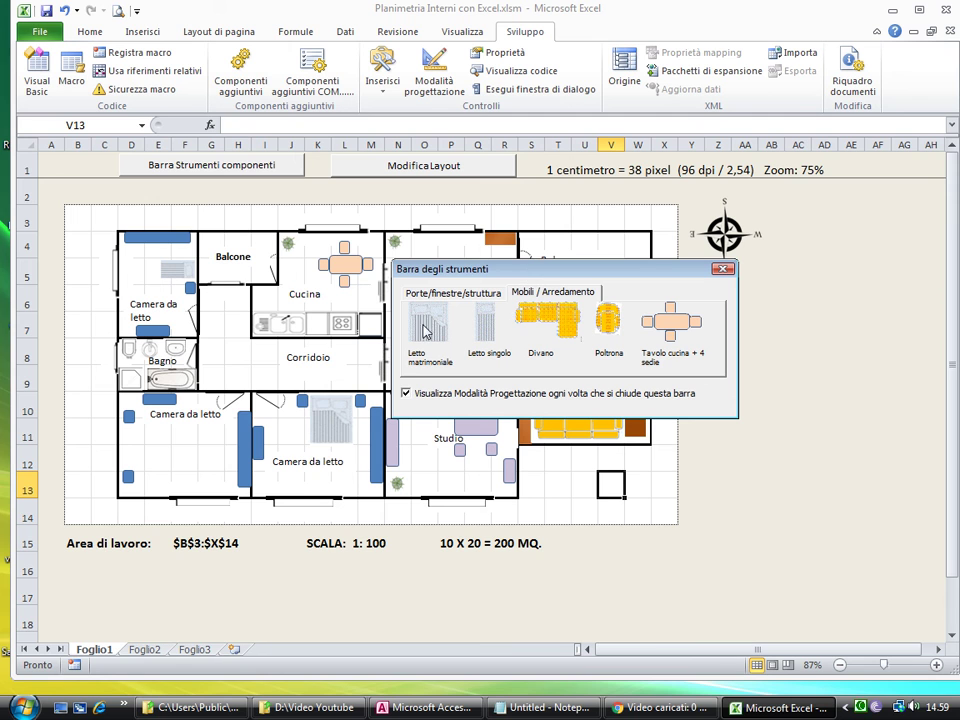
Step: Drag the Letto matrimoniale icon into the lower-left bedroom, bringing up its 100 by 100 sizing dialog
left_click_drag(428, 333, 421, 322)
mouse_move(421, 322)
left_mouse_down()
mouse_move(282, 294)
mouse_move(150, 451)
left_mouse_up()
left_click_drag(150, 451, 138, 457)
mouse_move(138, 457)
left_mouse_down()
mouse_move(216, 395)
mouse_move(235, 365)
left_mouse_up()
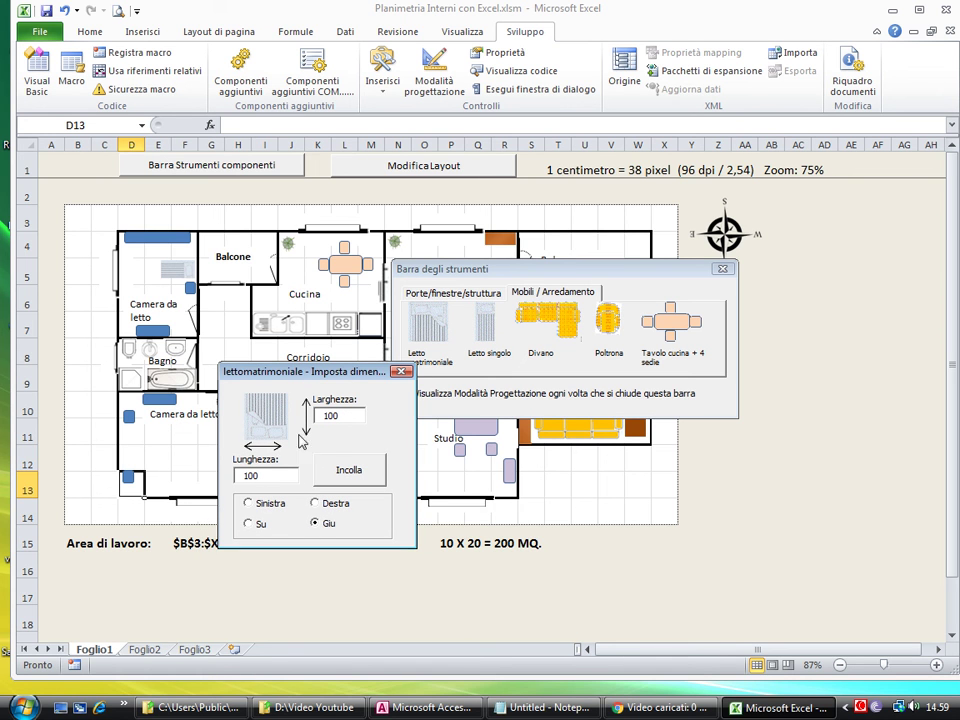
Step: Orient the double bed Sinistra with Lunghezza 2 and Larghezza 1, and paste it into the bedroom
left_click(250, 503)
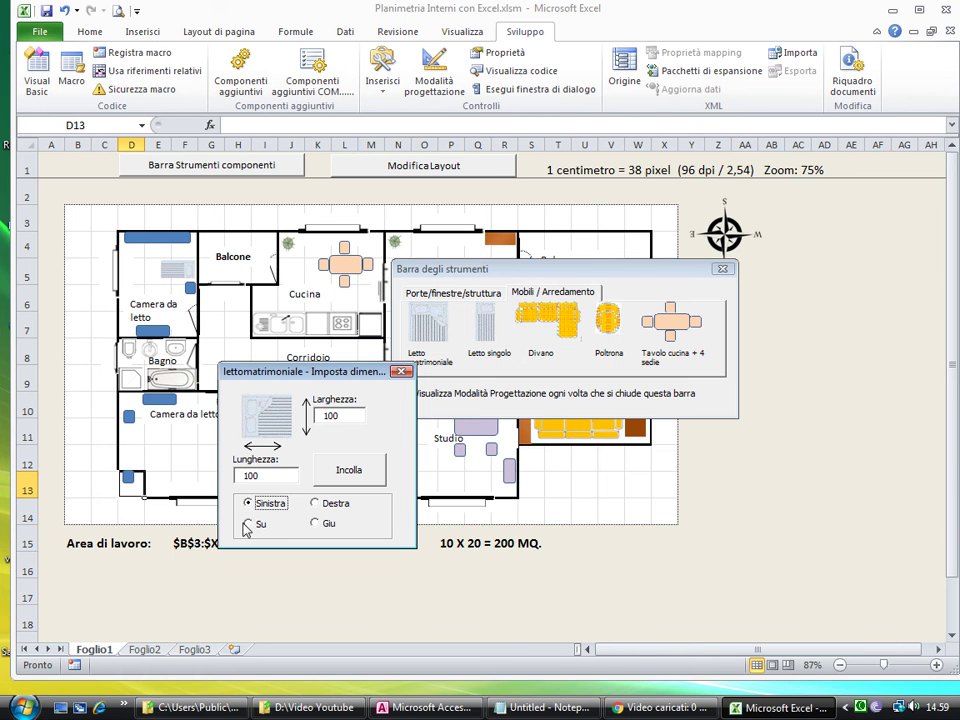
left_click(248, 524)
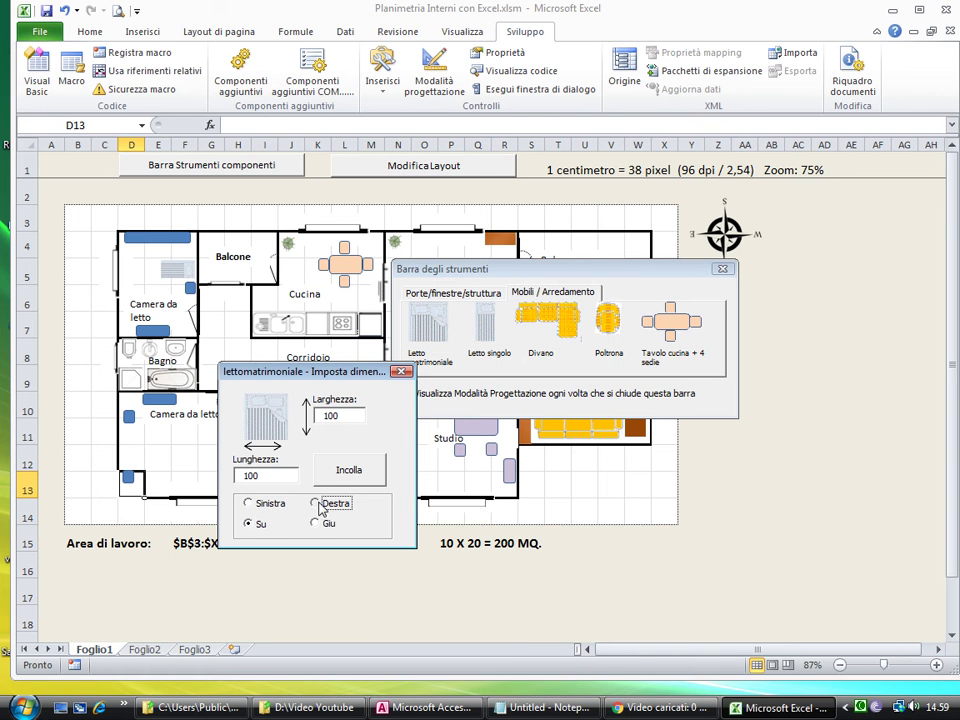
left_click(318, 503)
left_click(316, 524)
left_click(248, 504)
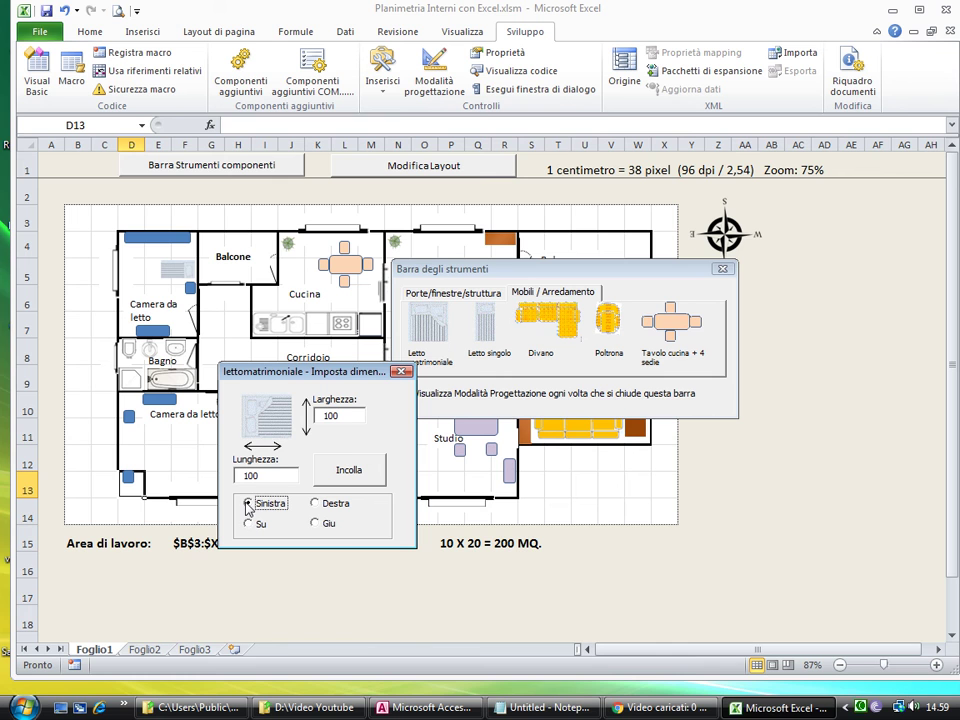
left_click_drag(275, 474, 232, 474)
type("2")
left_click_drag(348, 414, 318, 414)
type("1")
left_click(351, 479)
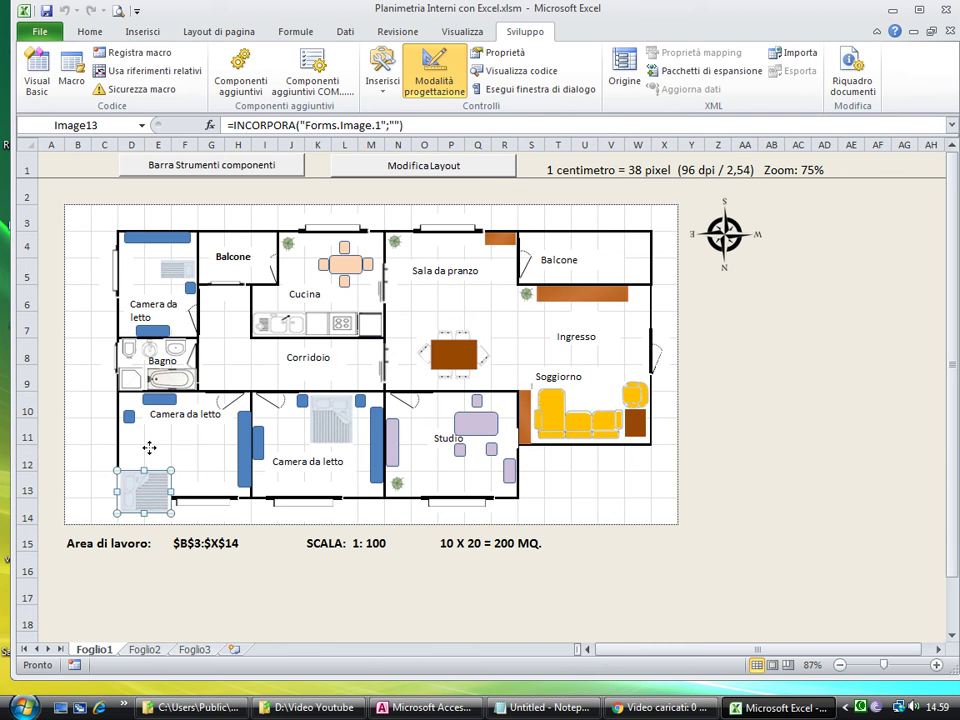
Step: Nudge the double bed upward in the lower-left bedroom and reopen the Barra Strumenti componenti
left_click_drag(147, 453, 150, 452)
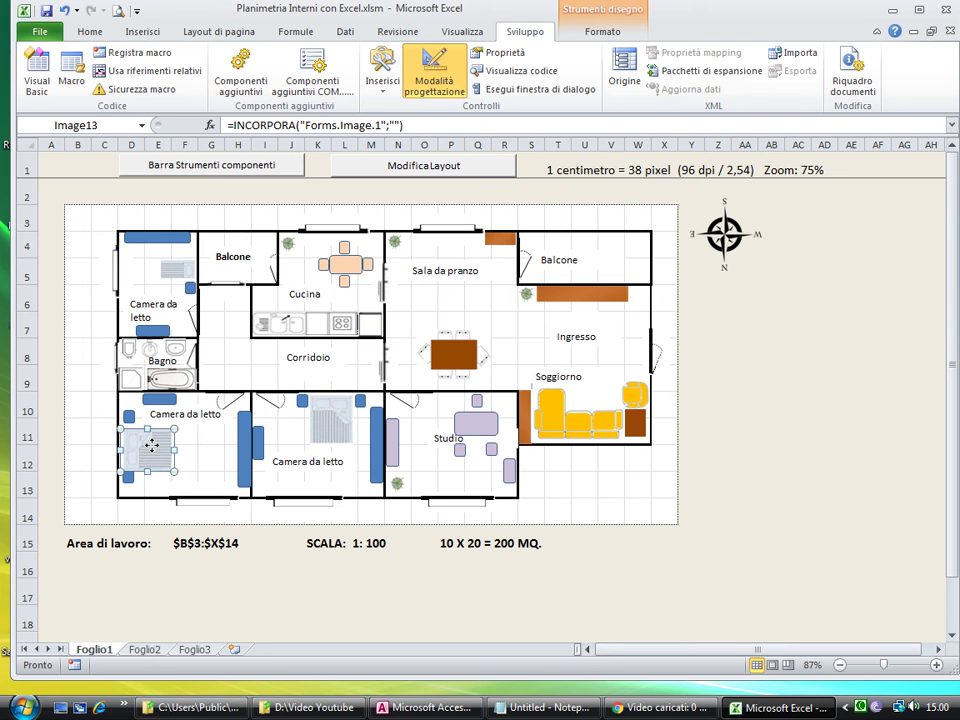
left_click_drag(153, 444, 155, 439)
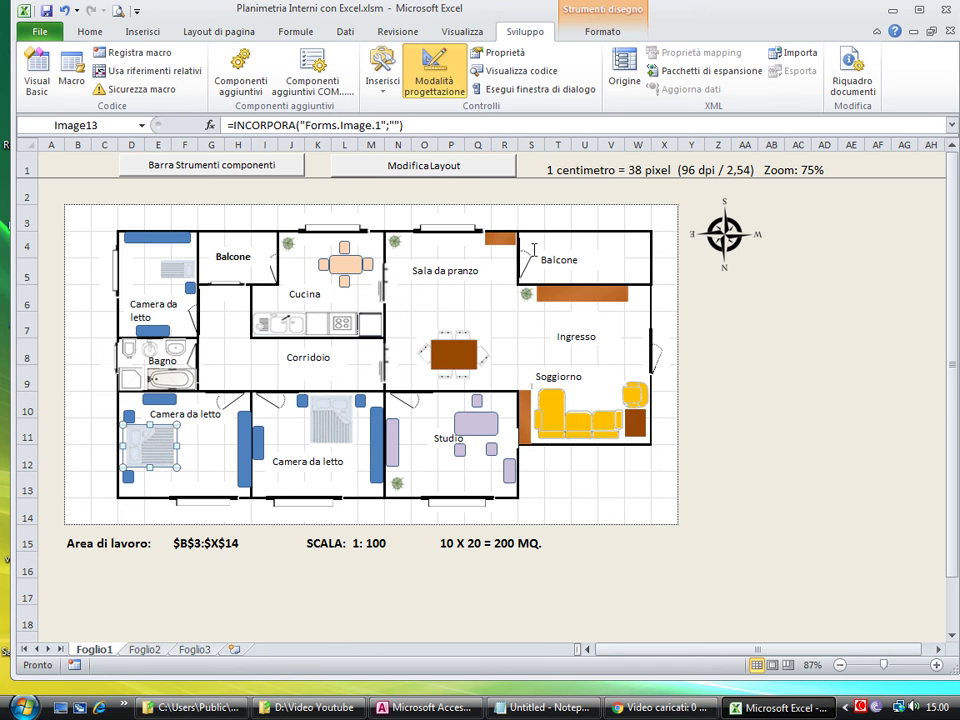
left_click(267, 172)
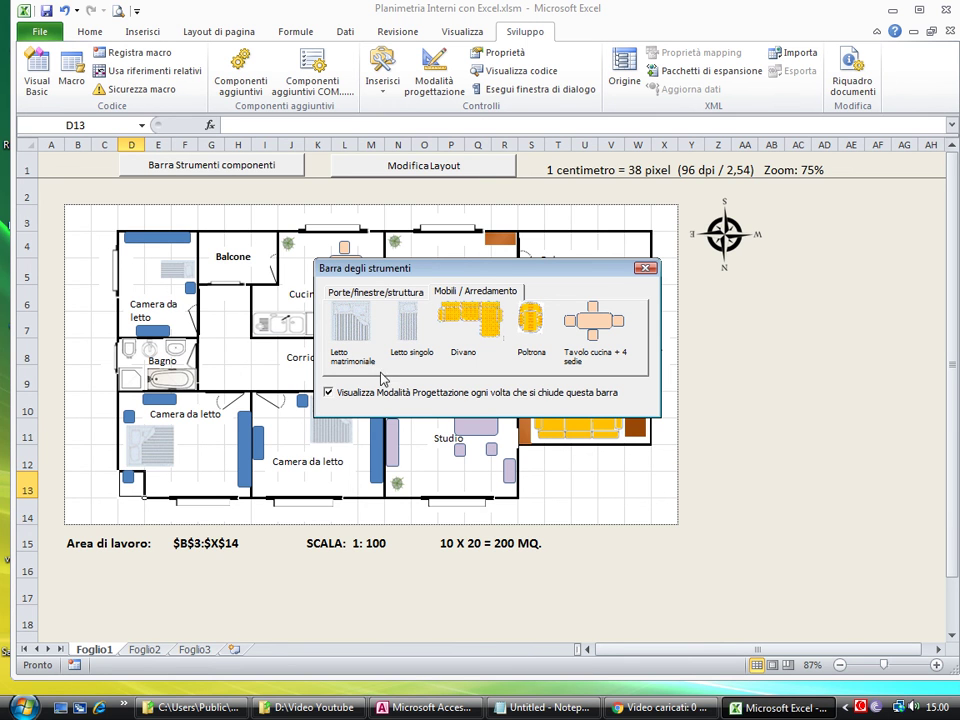
Step: Paste a single bed onto the floor plan at cell G4
left_click(330, 394)
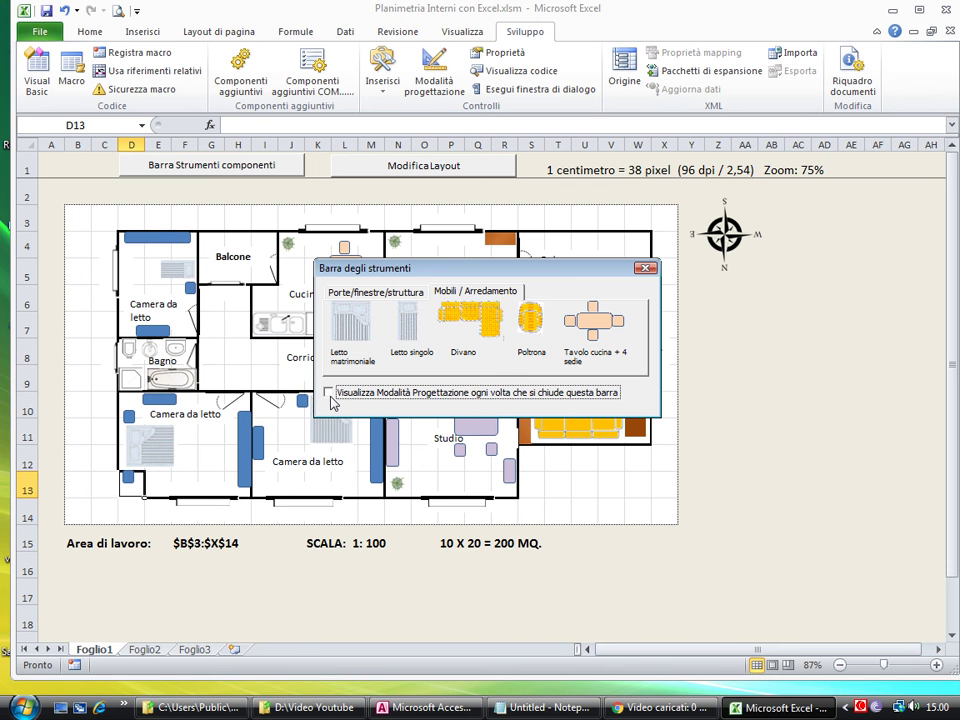
mouse_move(499, 272)
left_mouse_down()
mouse_move(797, 305)
mouse_move(790, 346)
left_mouse_up()
mouse_move(697, 400)
left_mouse_down()
mouse_move(527, 300)
mouse_move(165, 151)
left_mouse_up()
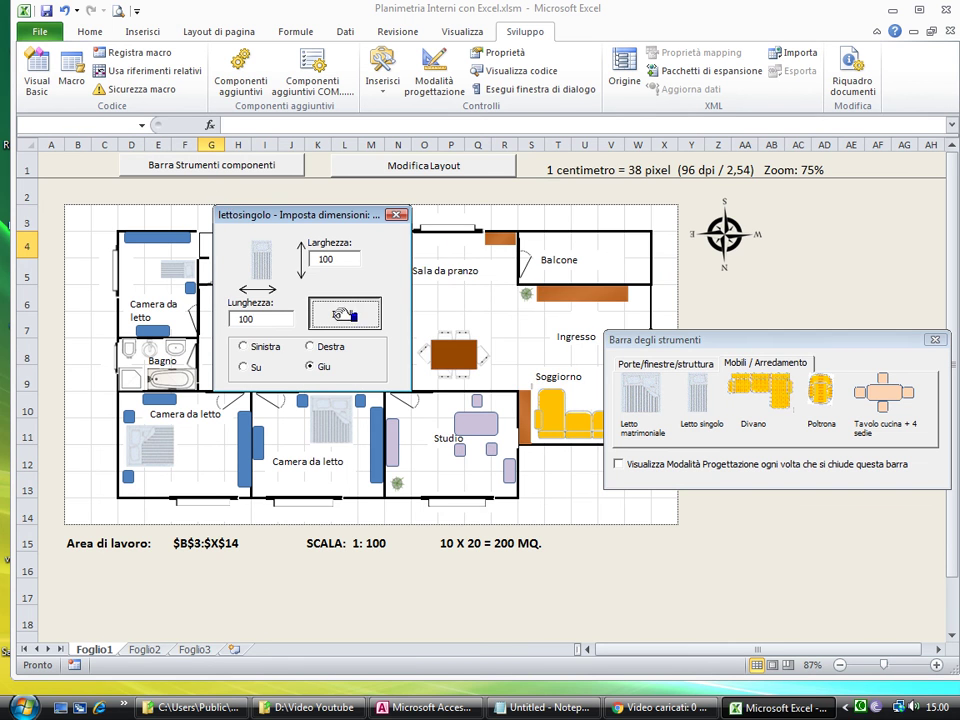
left_click(343, 314)
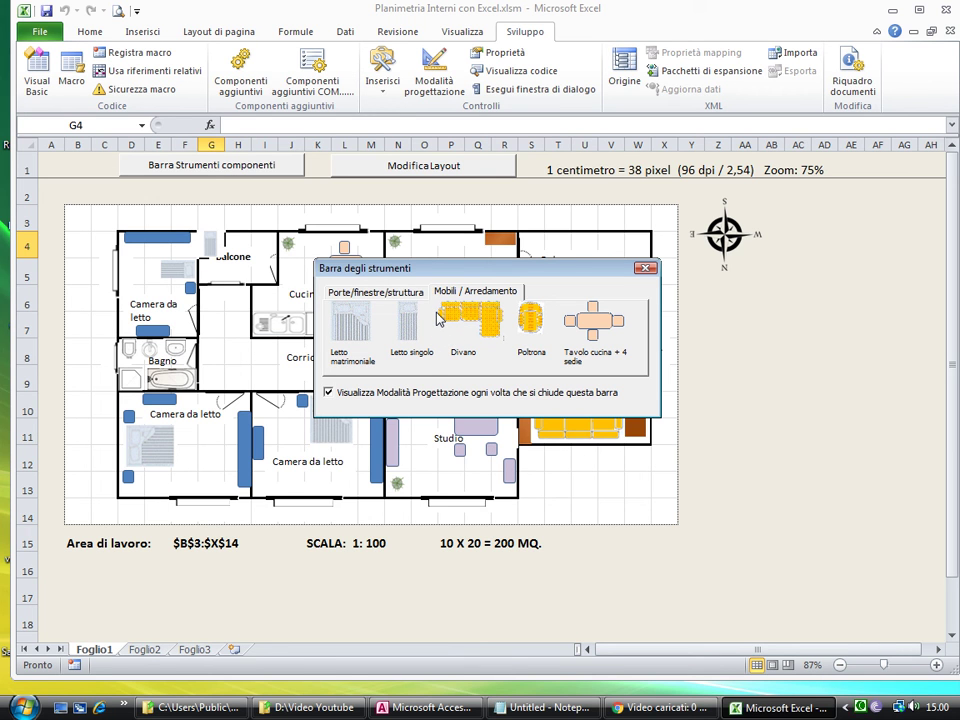
Step: Size a 100 × 100 sofa and place it on the floor plan
left_click_drag(440, 318, 705, 322)
left_click_drag(705, 322, 631, 350)
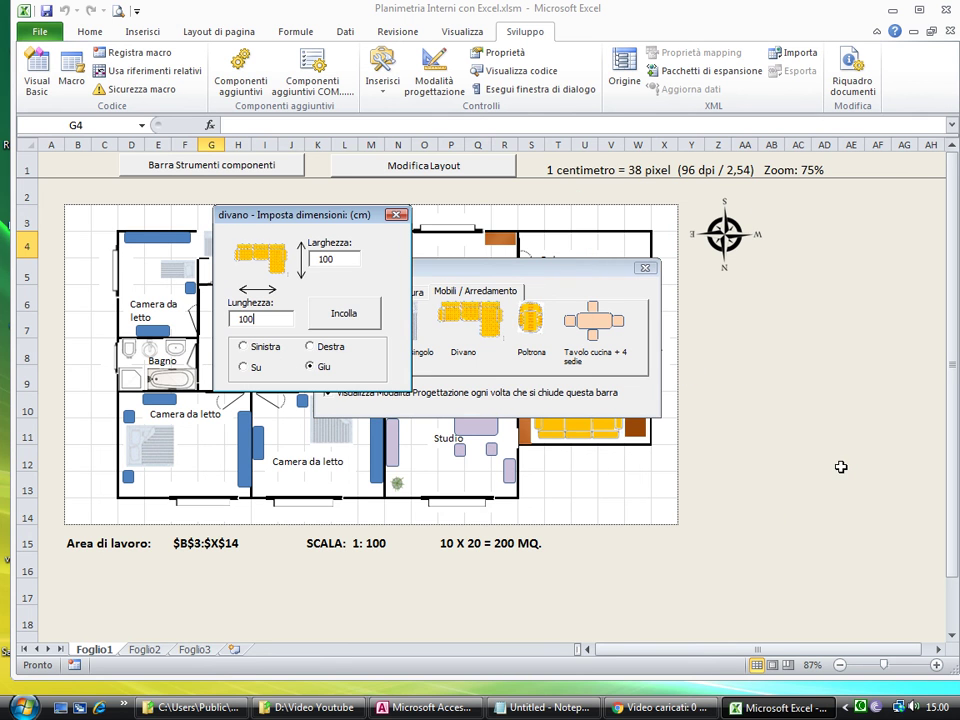
left_click(372, 316)
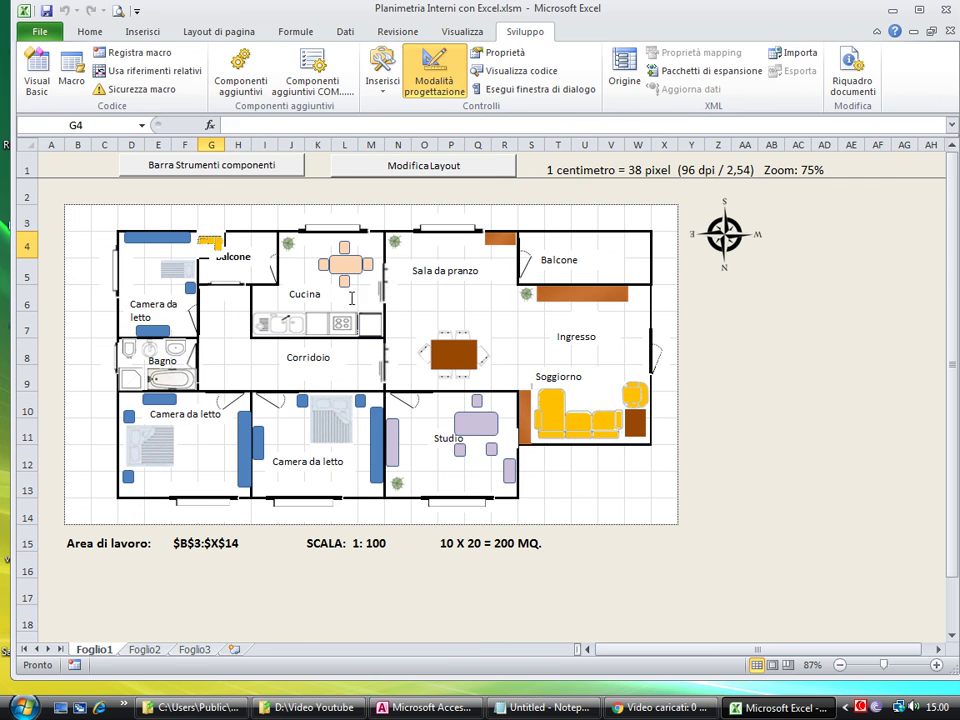
left_click(212, 240)
Step: Move the small sofa and grey single bed above the plan's top wall
left_click_drag(260, 218, 258, 216)
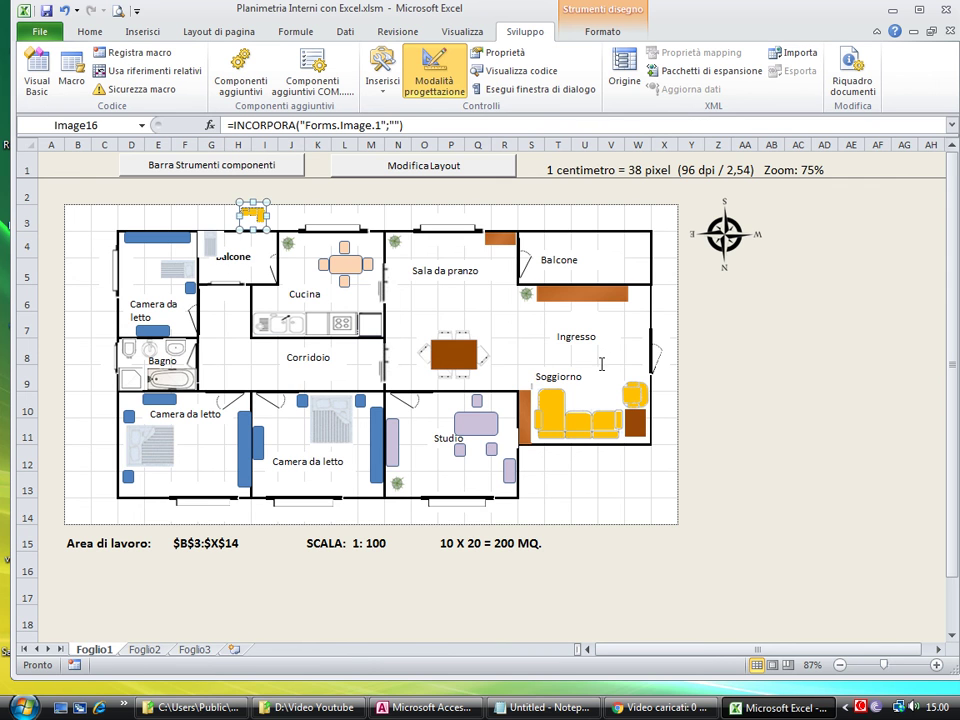
left_click_drag(210, 240, 200, 220)
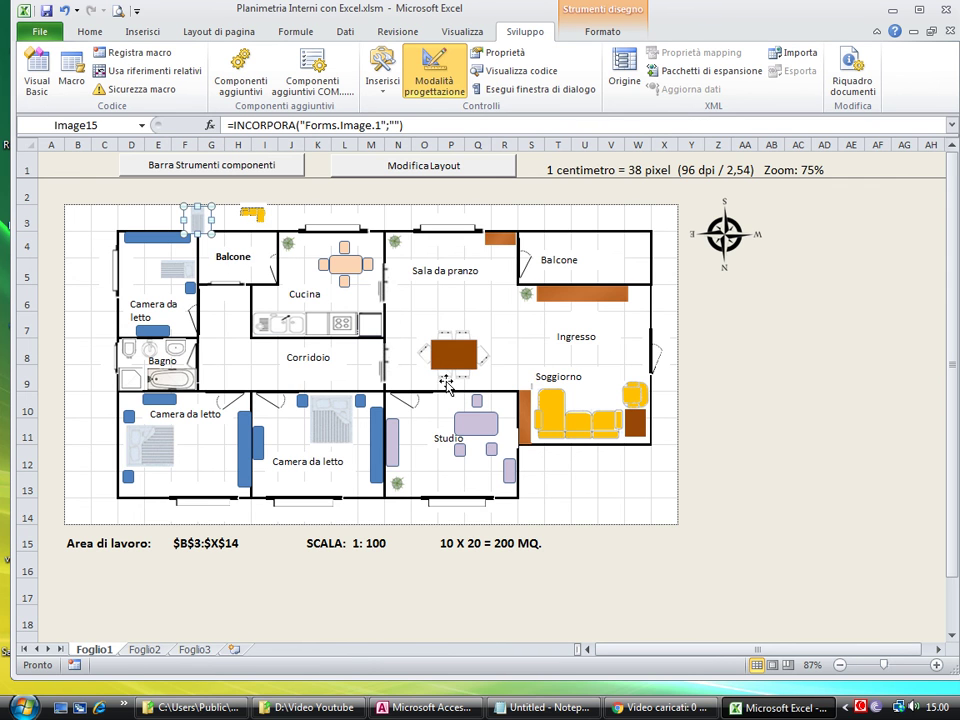
left_click(258, 170)
Step: Paste a trial armchair onto the plan
left_click(470, 330)
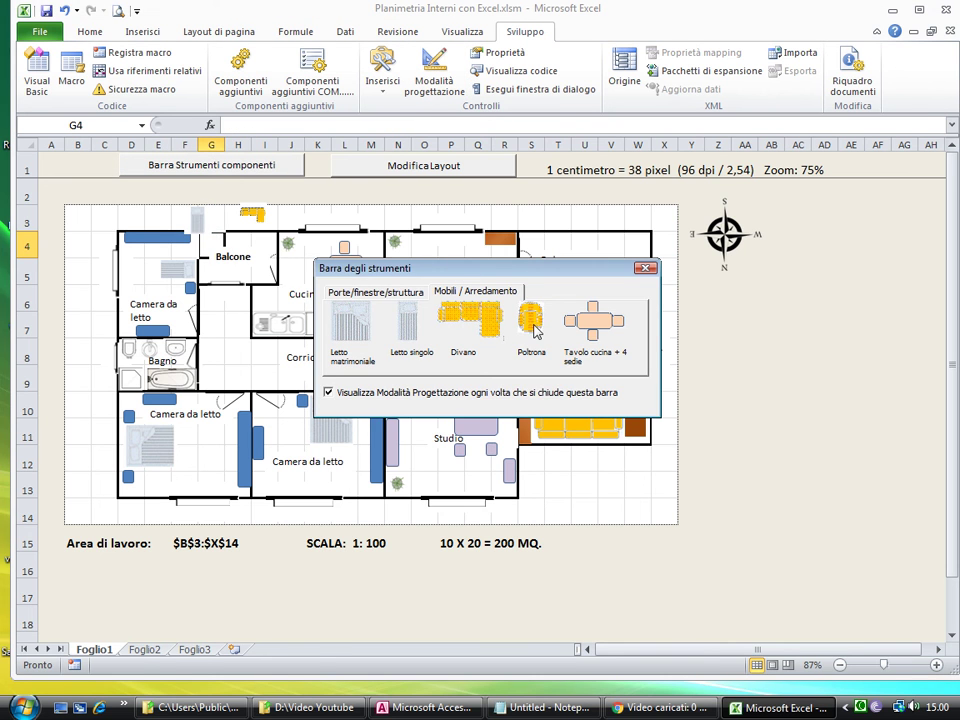
left_click(90, 222)
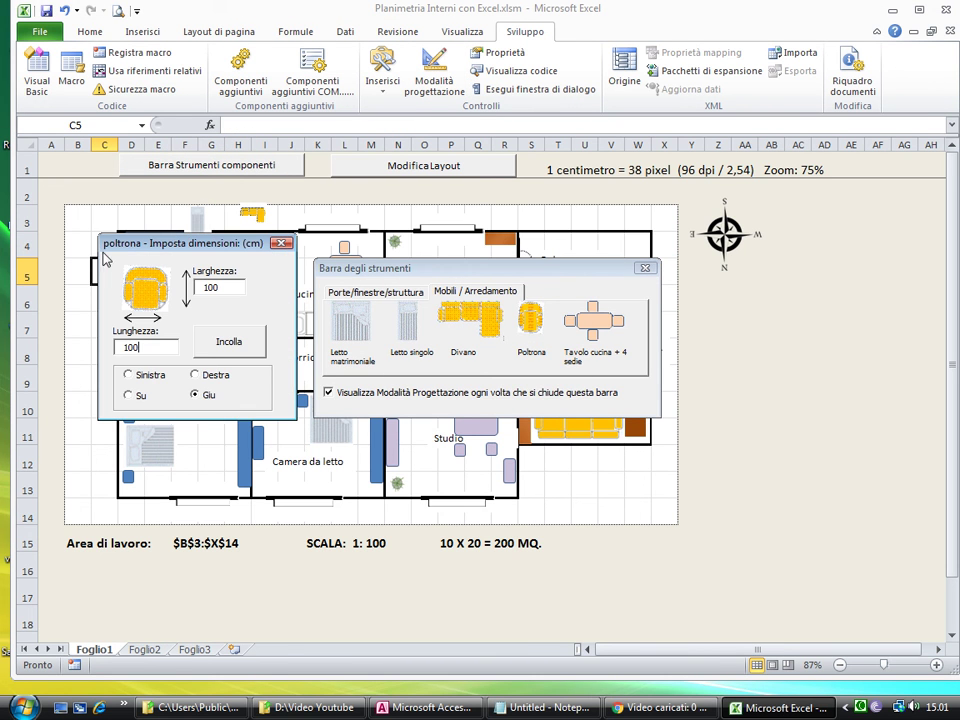
left_click(220, 350)
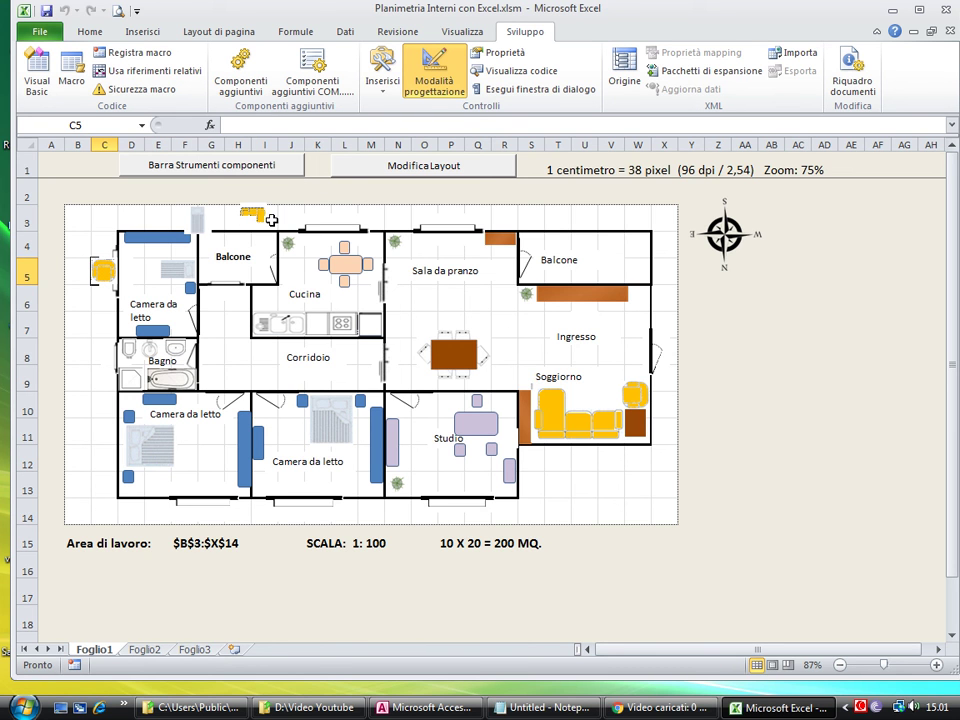
Step: Delete the trial sofa, grey single bed and yellow armchair from the sheet
left_click(253, 213)
left_click(197, 218)
left_click(104, 268)
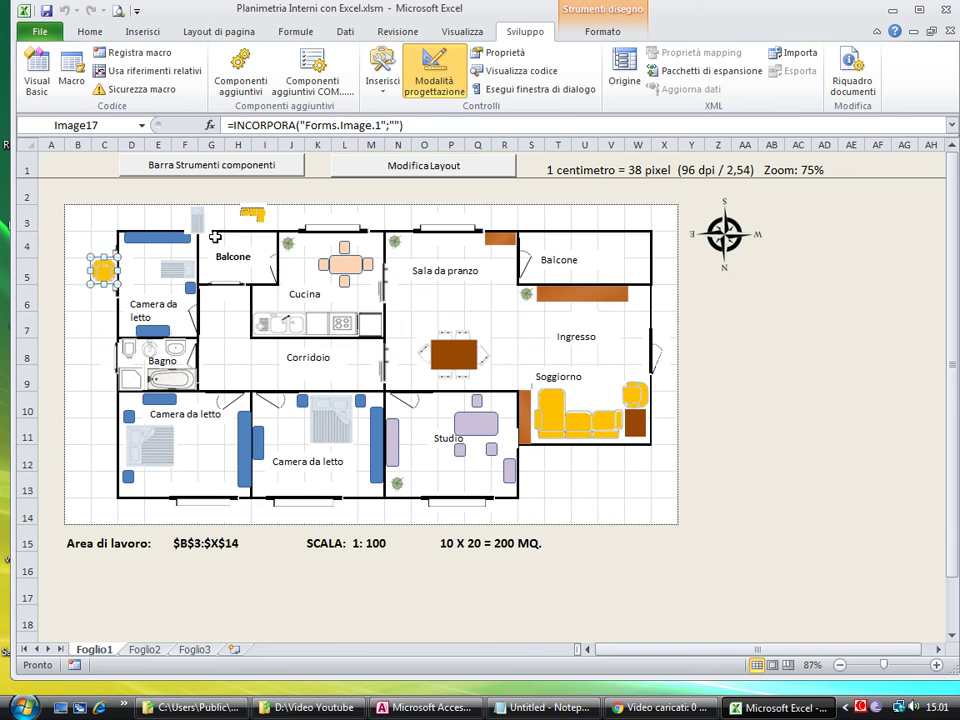
left_click(255, 215)
key("Delete")
left_click(197, 218)
key("Delete")
left_click(104, 268)
key("Delete")
left_click(264, 220)
key("ctrl+v")
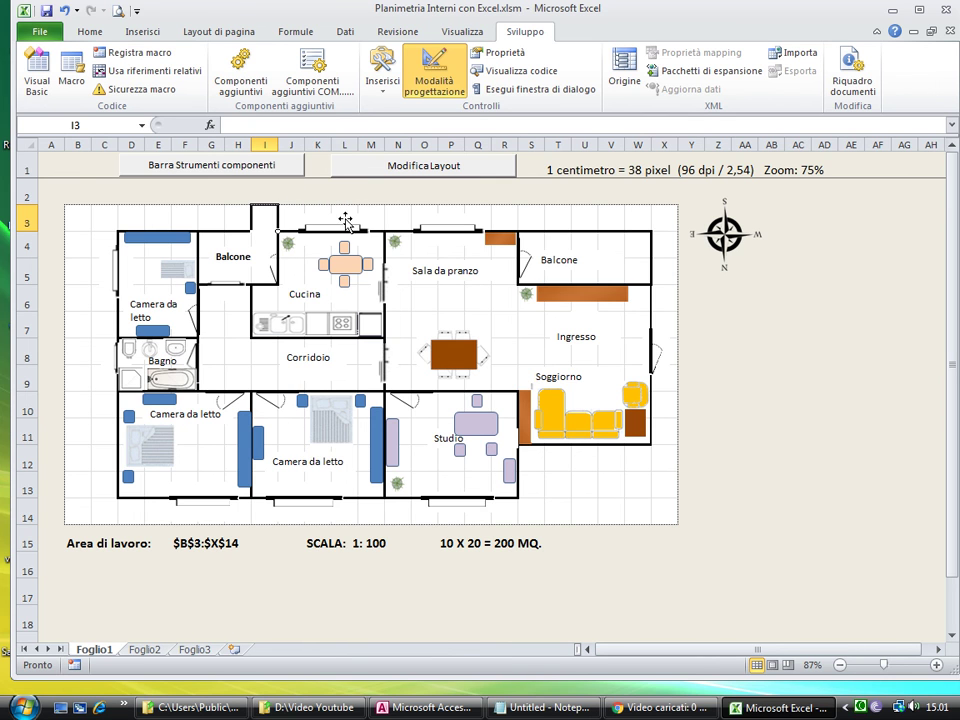
left_click_drag(277, 216, 597, 481)
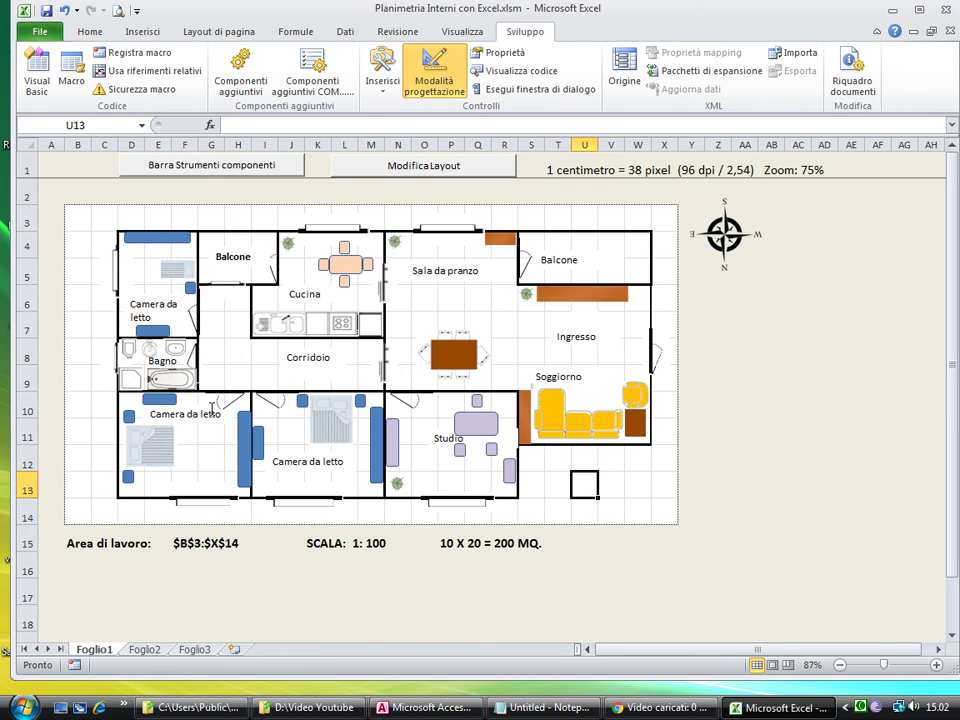
left_click(146, 440)
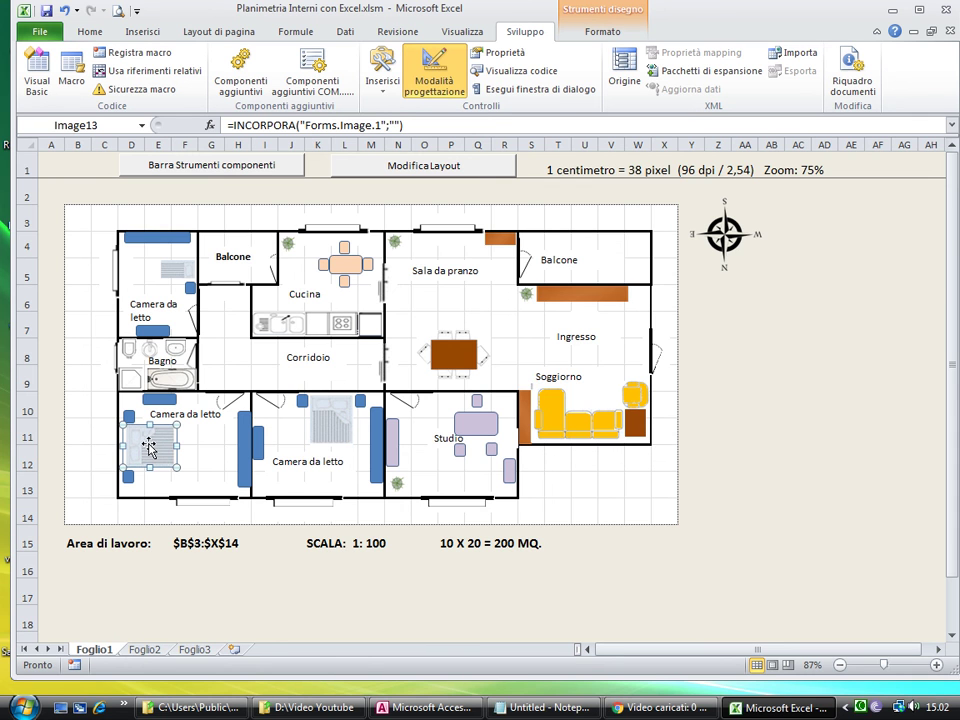
left_click(338, 421)
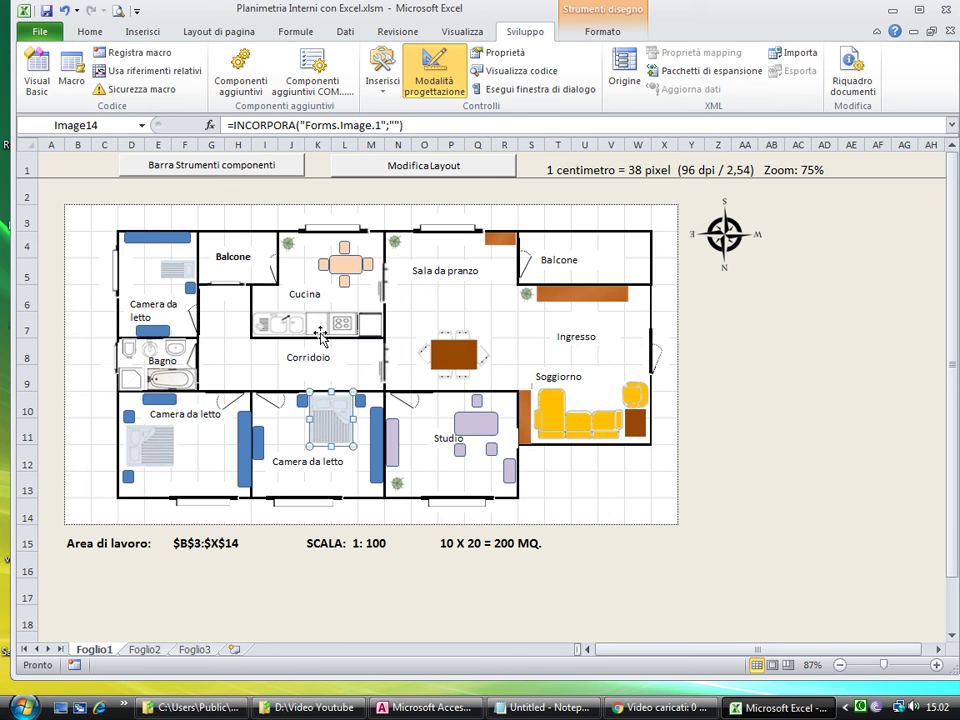
left_click(280, 320)
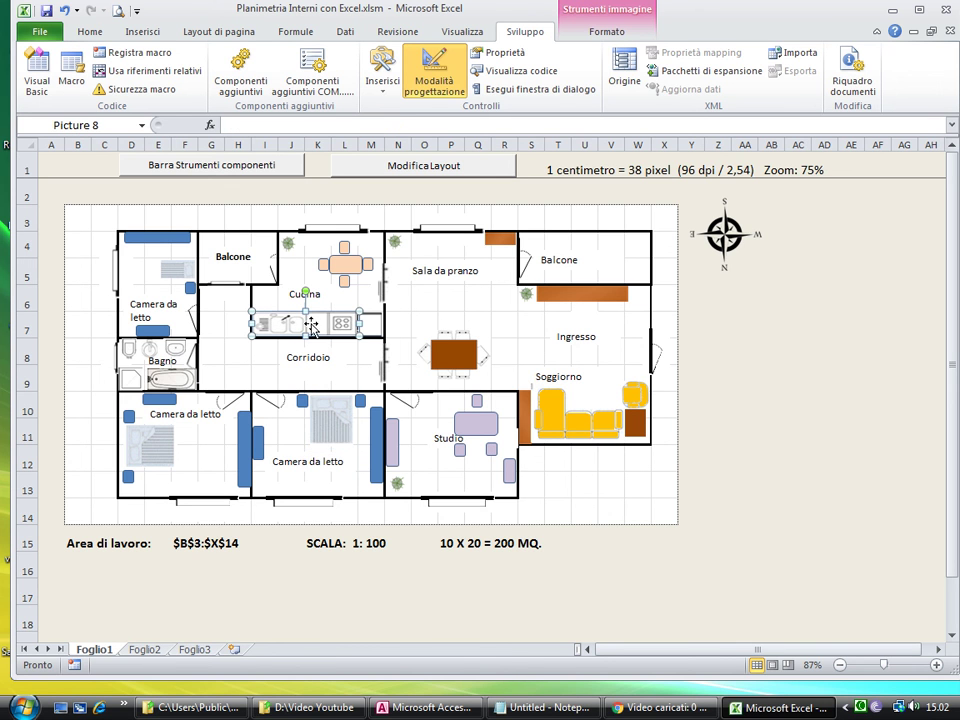
left_click(238, 330)
left_click(343, 323)
left_click(741, 379)
left_click(600, 293)
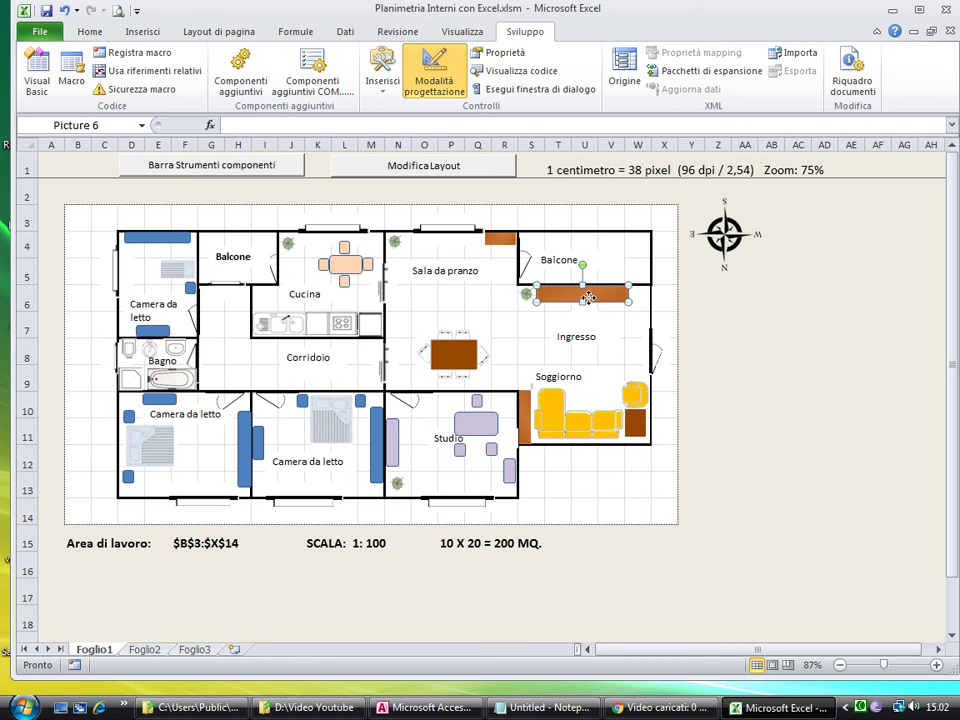
left_click(487, 365)
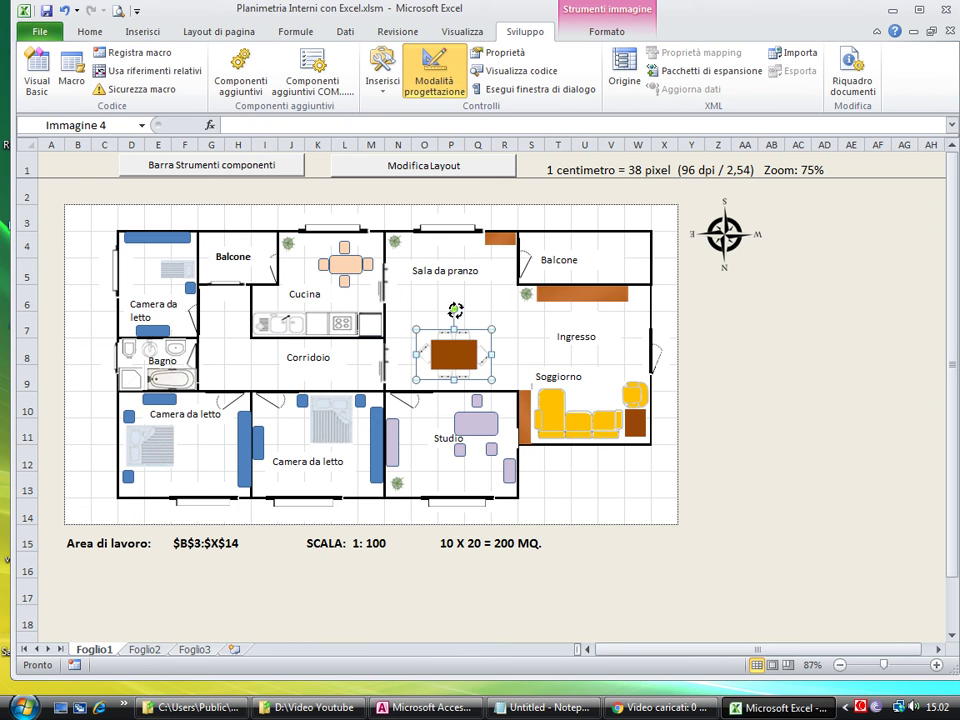
left_click_drag(455, 310, 466, 312)
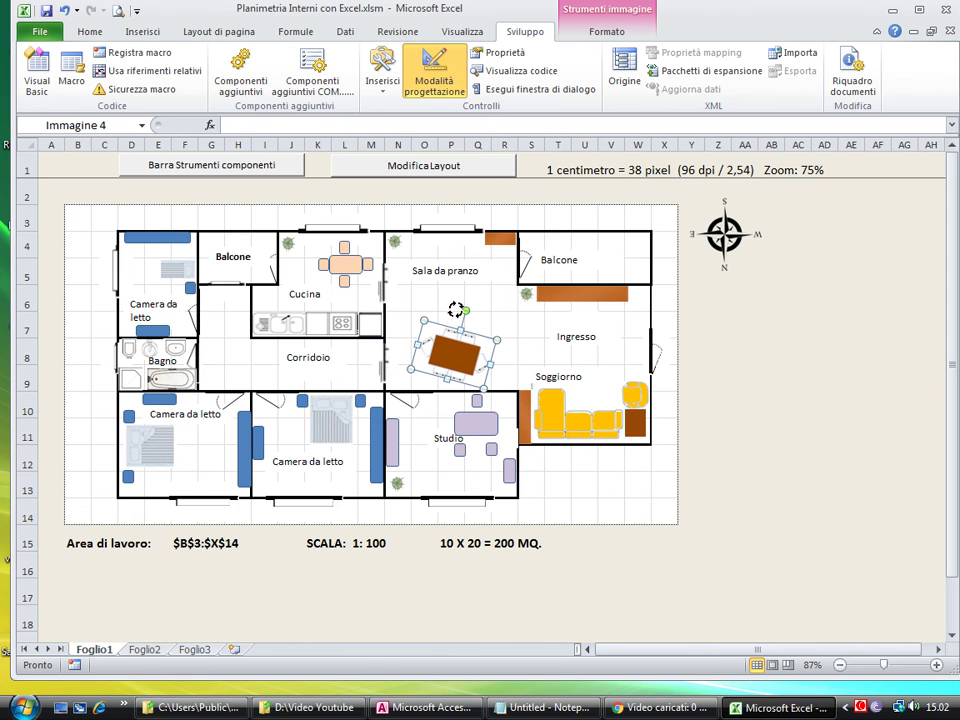
key("ctrl+z")
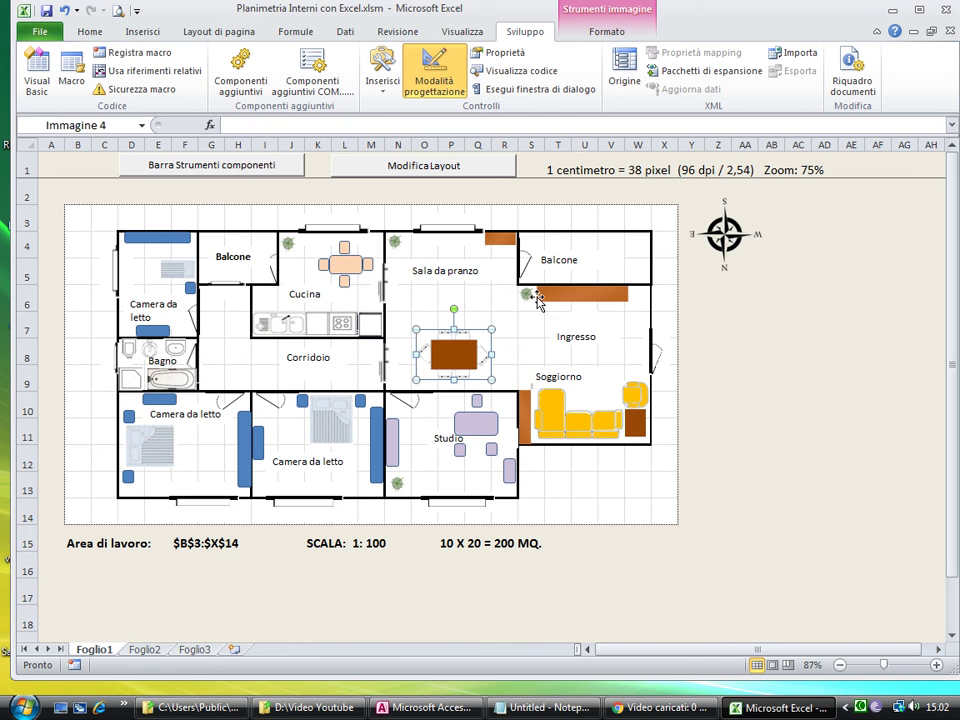
left_click(526, 293)
left_click(397, 242)
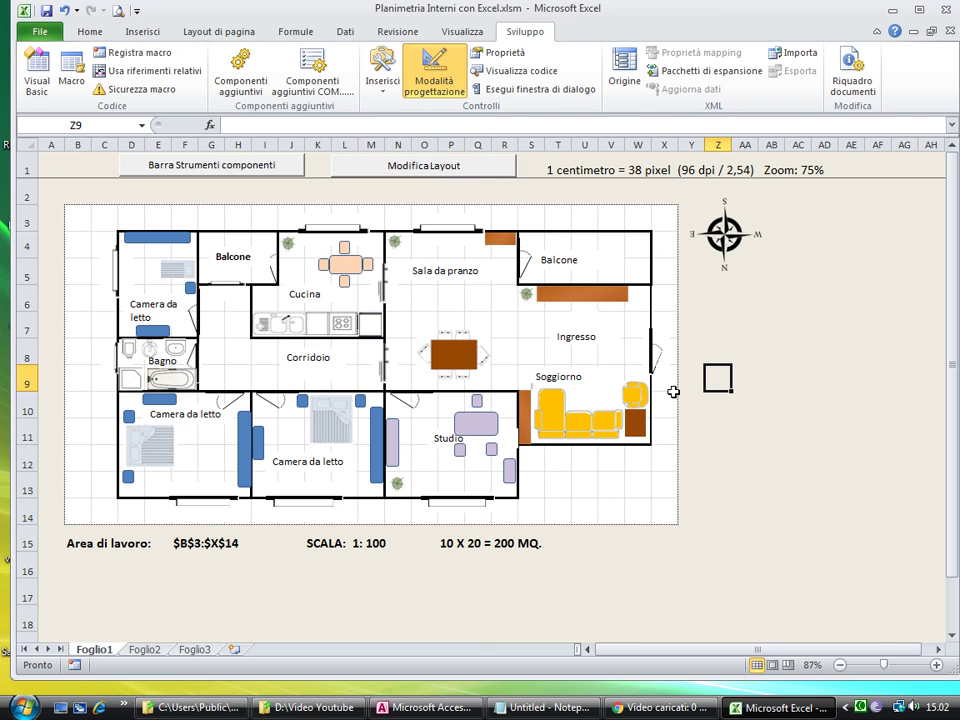
left_click(345, 541)
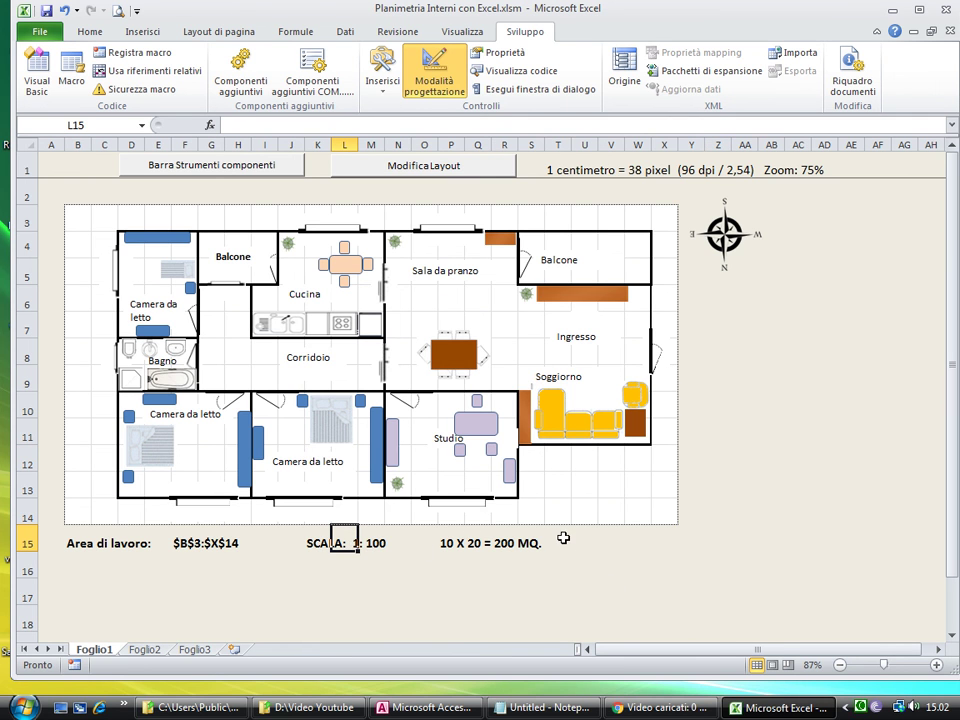
Step: Bring up the project folder and preview the tavolocucina dx, sx, su and giu GIF icons
left_click(280, 709)
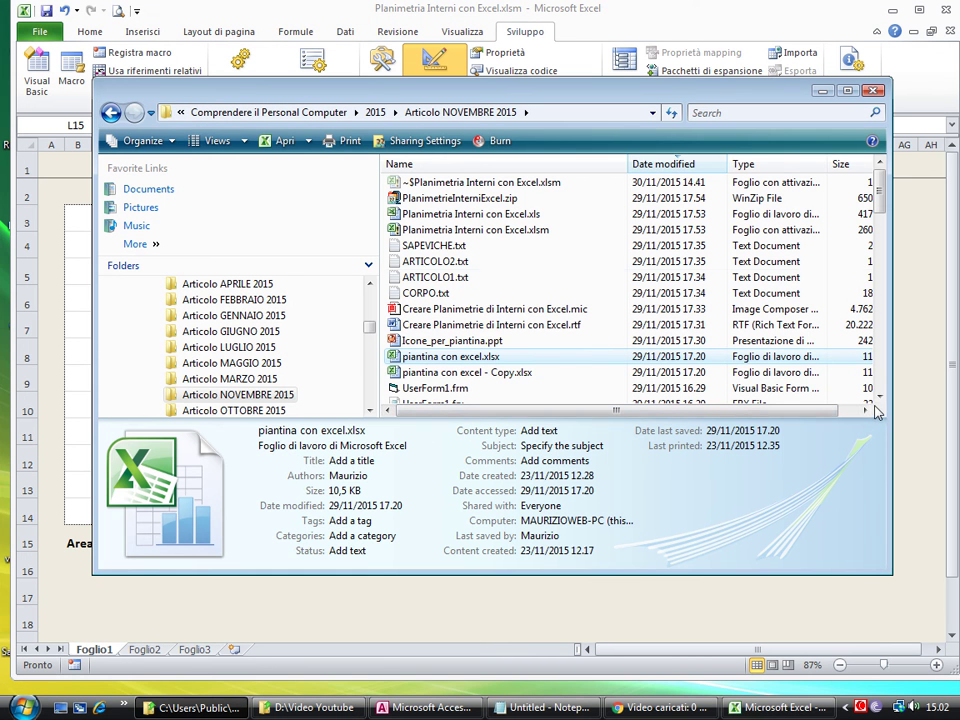
left_click_drag(879, 185, 879, 250)
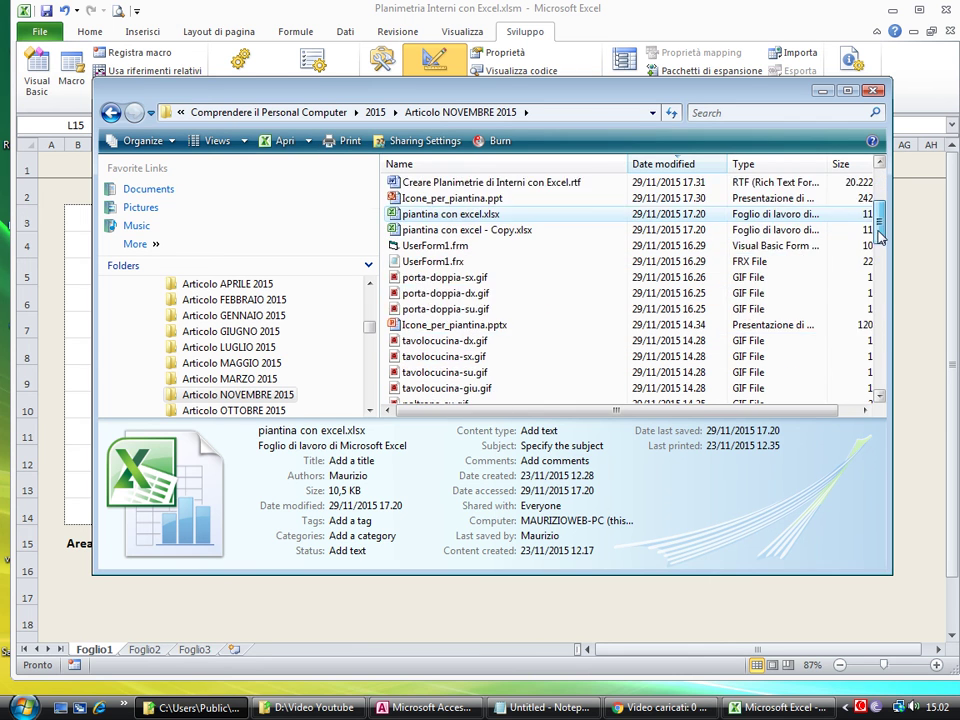
left_click(447, 262)
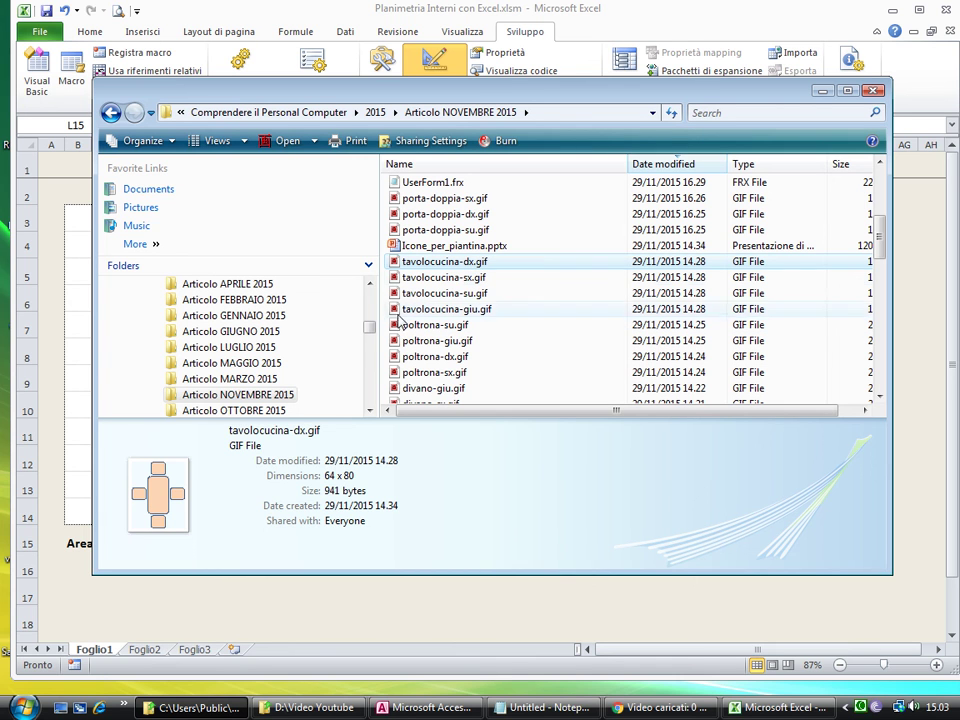
left_click(455, 279)
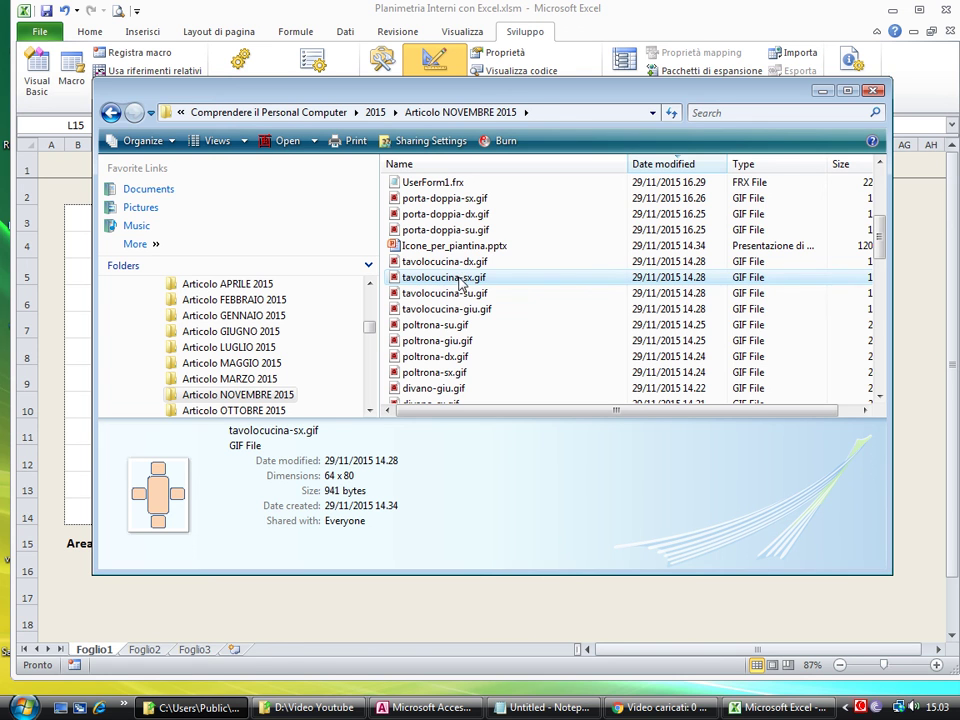
left_click(463, 293)
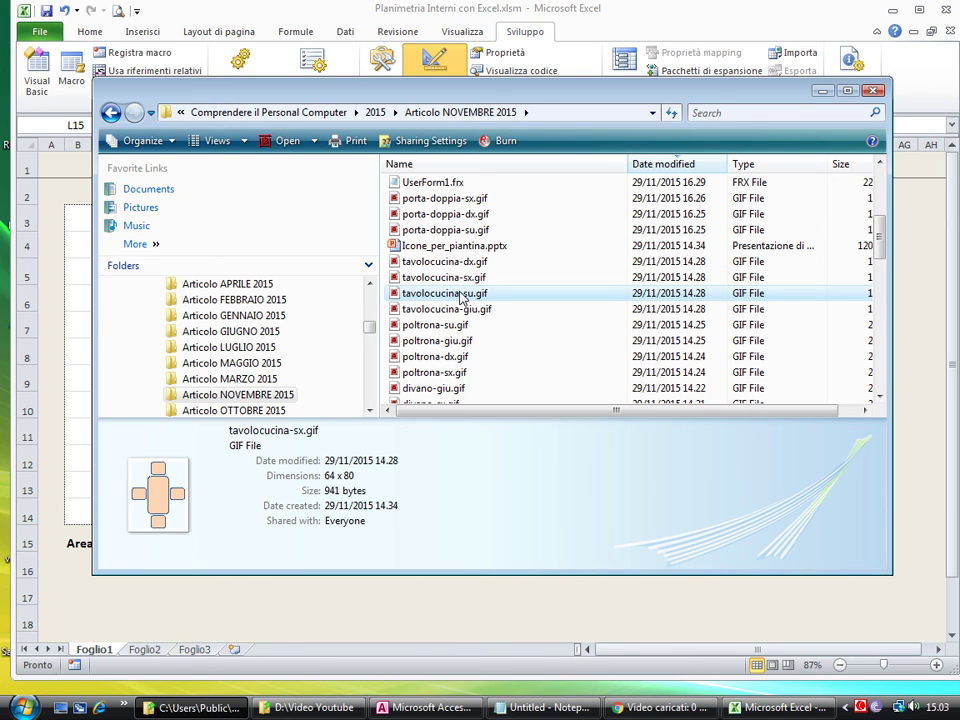
left_click(463, 310)
left_click(464, 295)
left_click(463, 310)
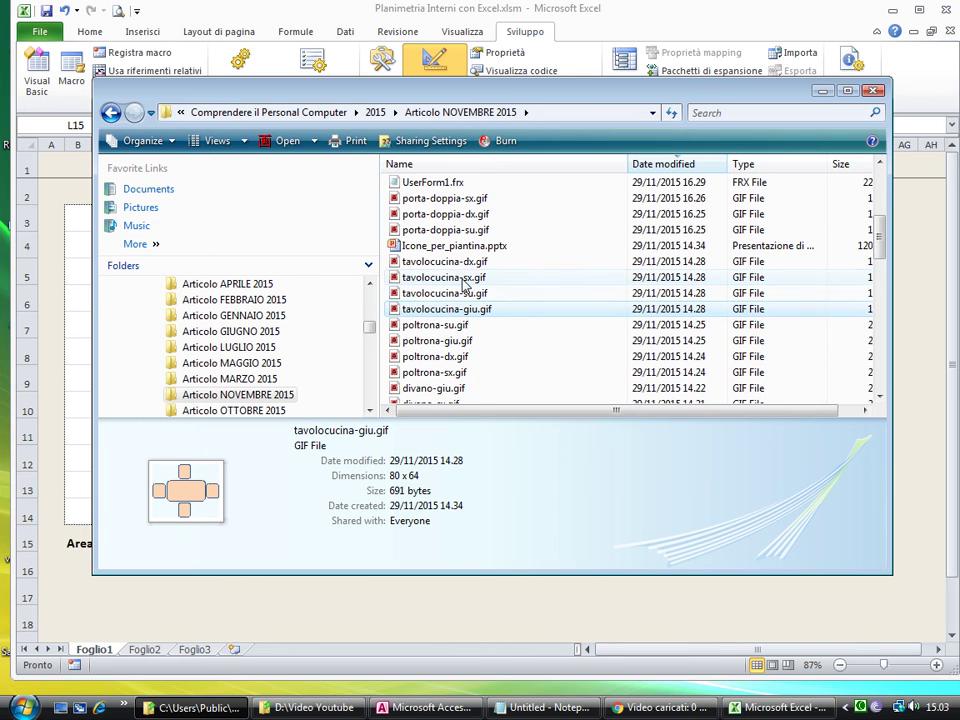
left_click(463, 277)
left_click(463, 262)
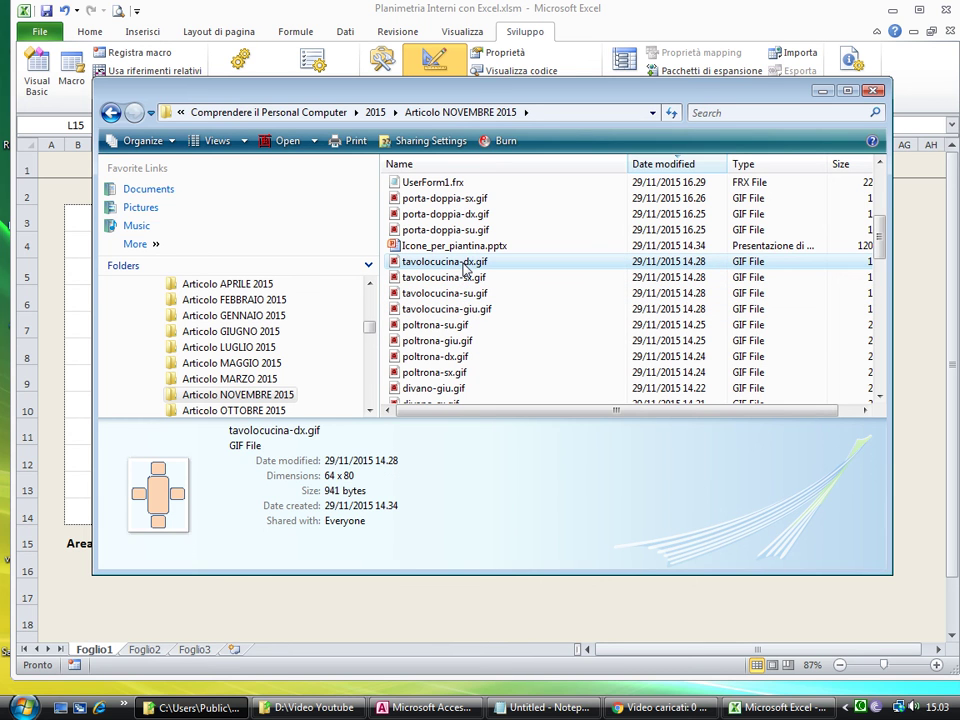
Step: Preview the poltrona su, giu, dx and sx armchair GIF icons
left_click(460, 325)
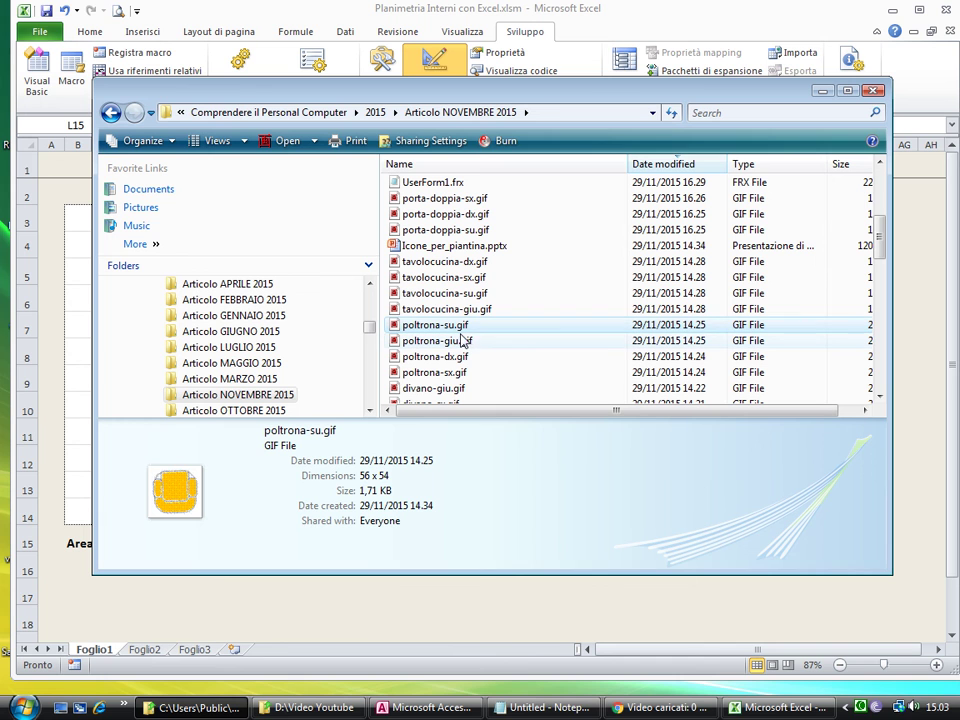
left_click(463, 341)
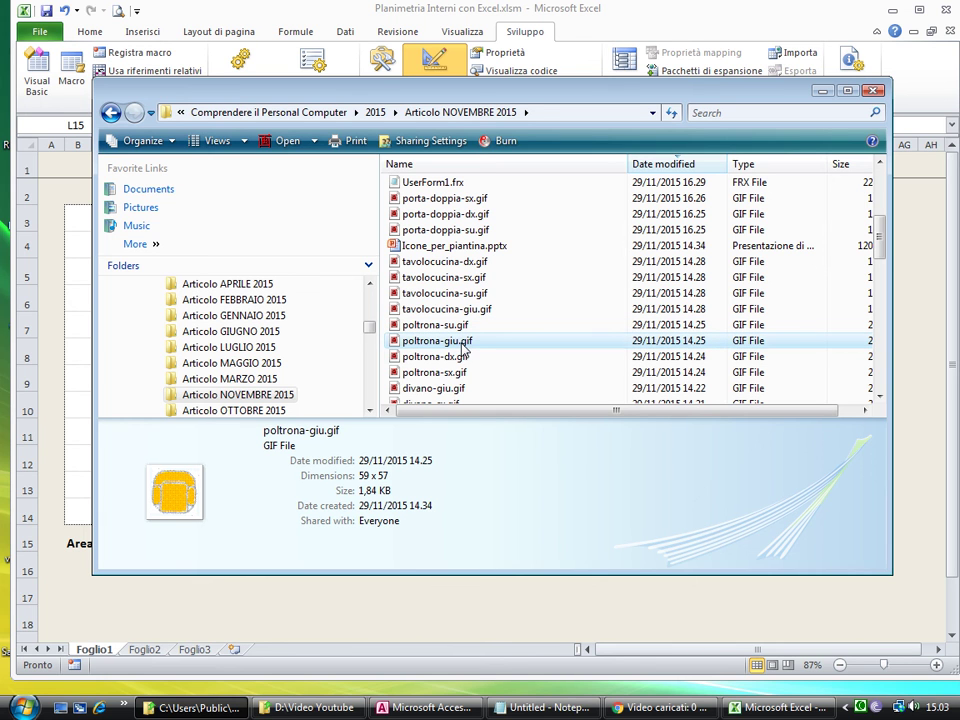
left_click(458, 356)
left_click(458, 372)
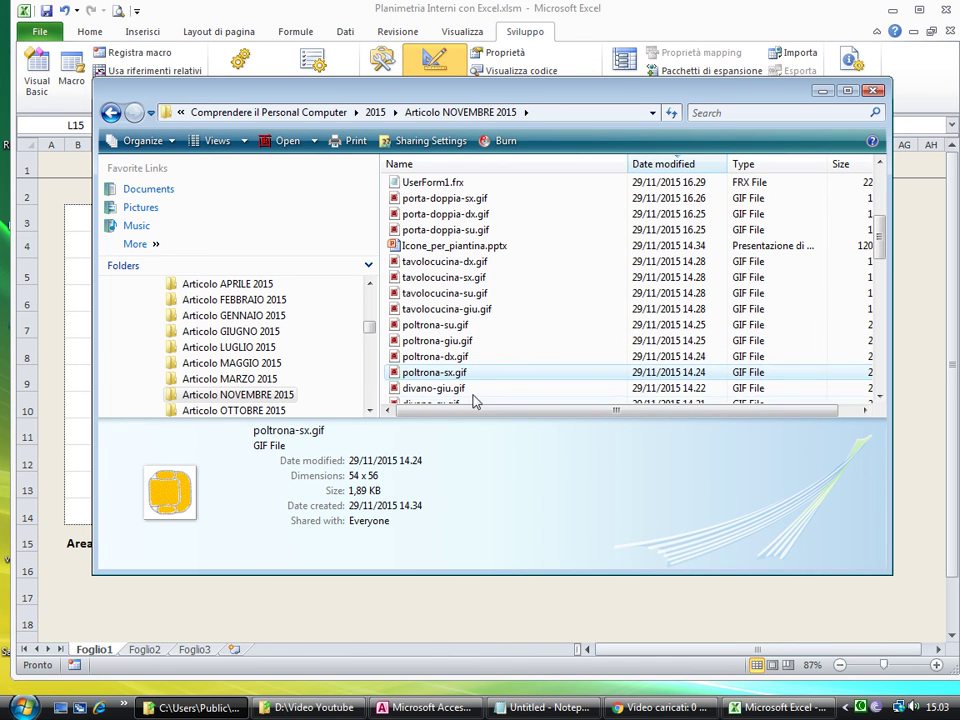
Step: Scroll to the top of the file list and select Icone_per_piantina.ppt
scroll(882, 222, "up", 3)
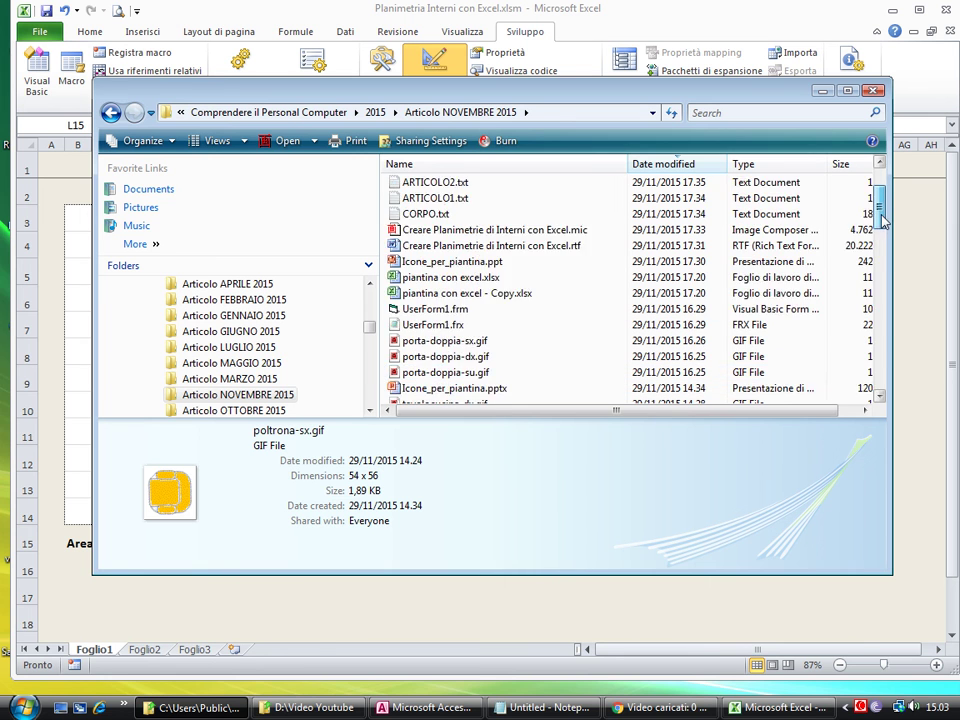
scroll(882, 222, "up", 2)
scroll(879, 193, "up", 1)
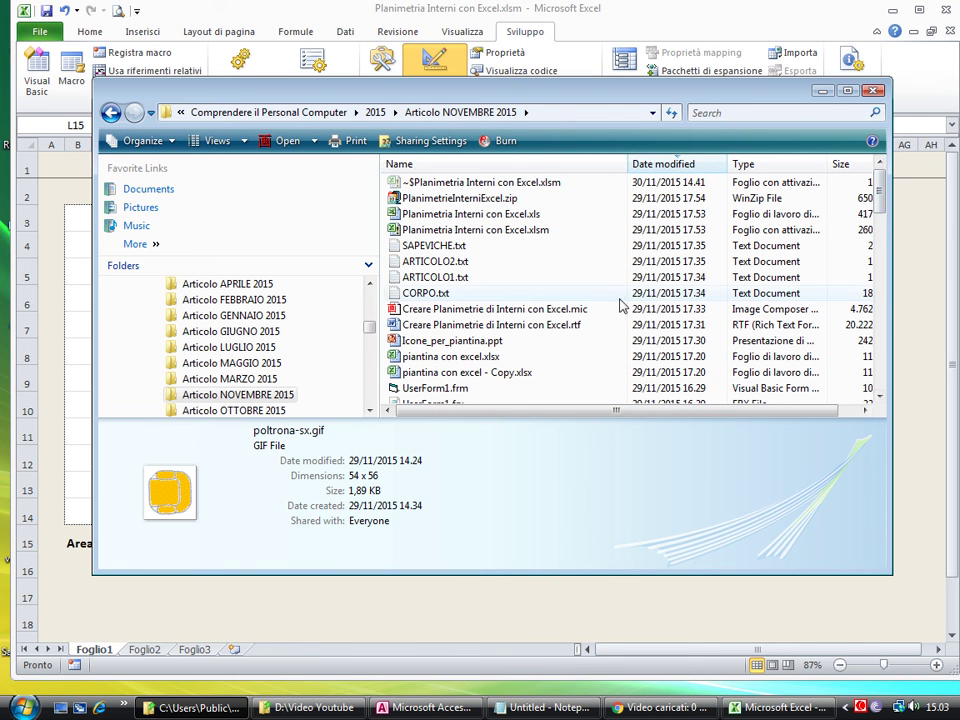
left_click(475, 345)
Step: Open Icone_per_piantina.ppt in PowerPoint and scroll to the armchair icon
double_click(476, 343)
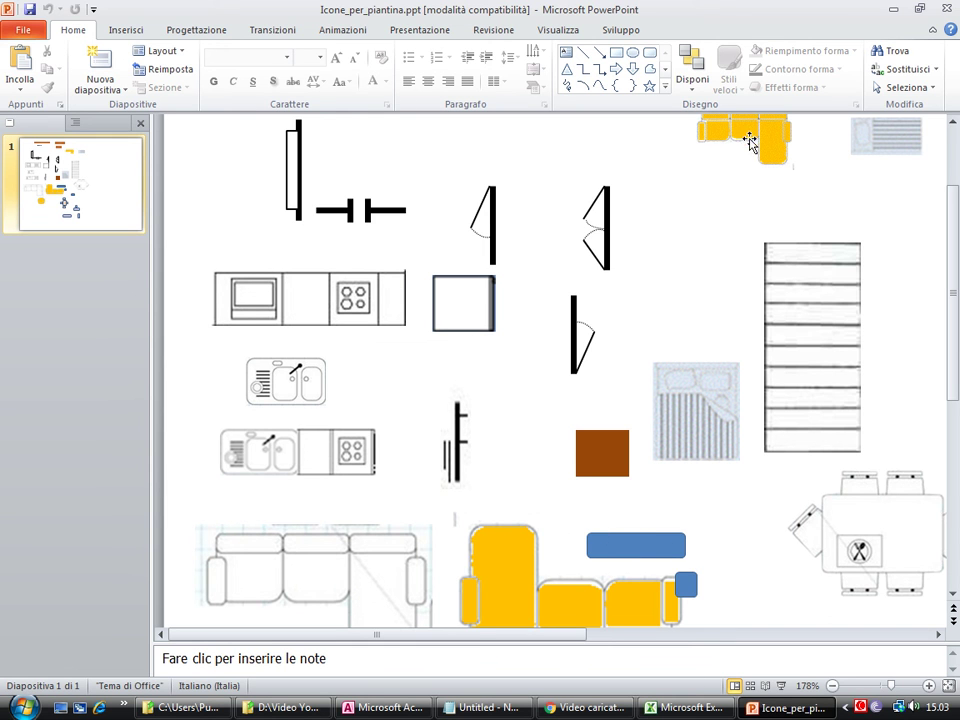
scroll(948, 384, "down", 1)
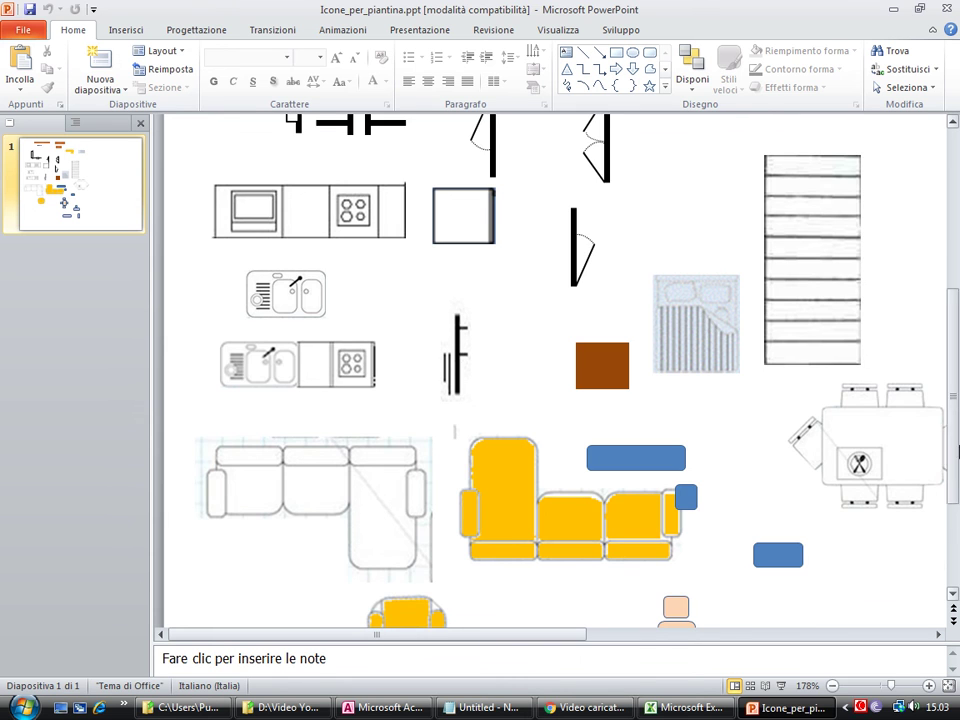
scroll(948, 465, "down", 2)
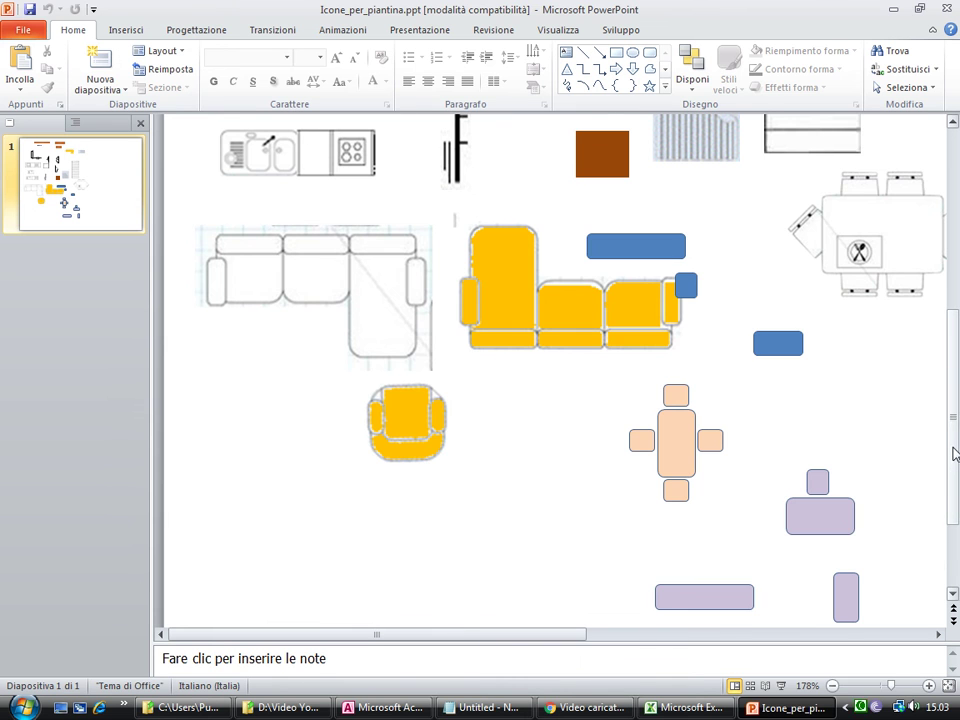
scroll(430, 441, "up", 1)
Step: Move the yellow armchair icon down-left and rotate it 180 degrees
left_click(430, 441)
left_click_drag(381, 482, 314, 528)
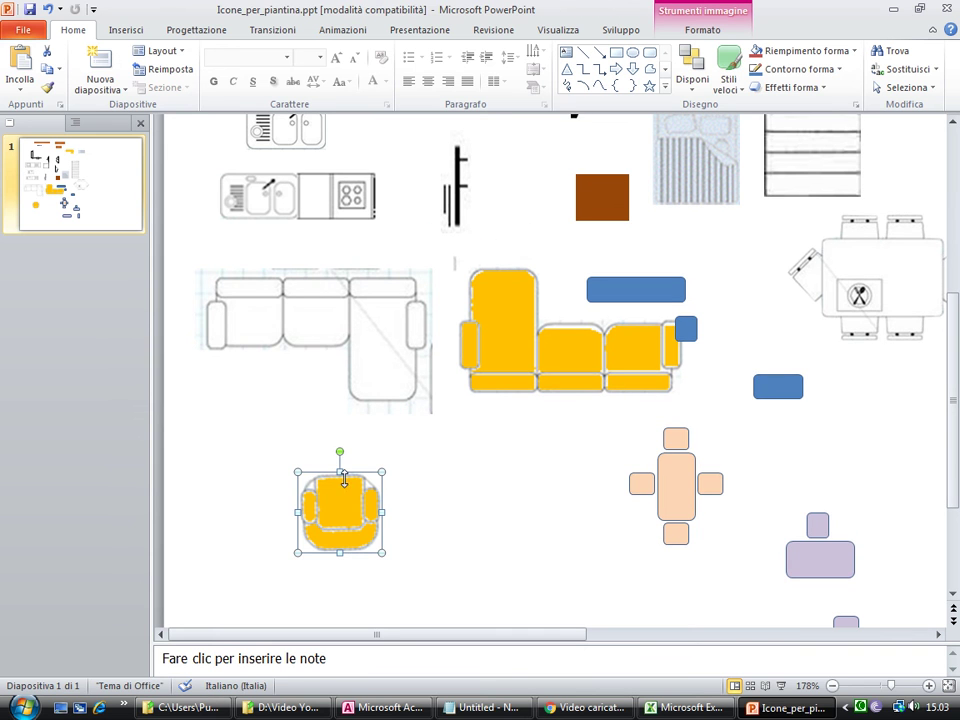
left_click_drag(340, 453, 402, 512)
left_click_drag(402, 512, 342, 590)
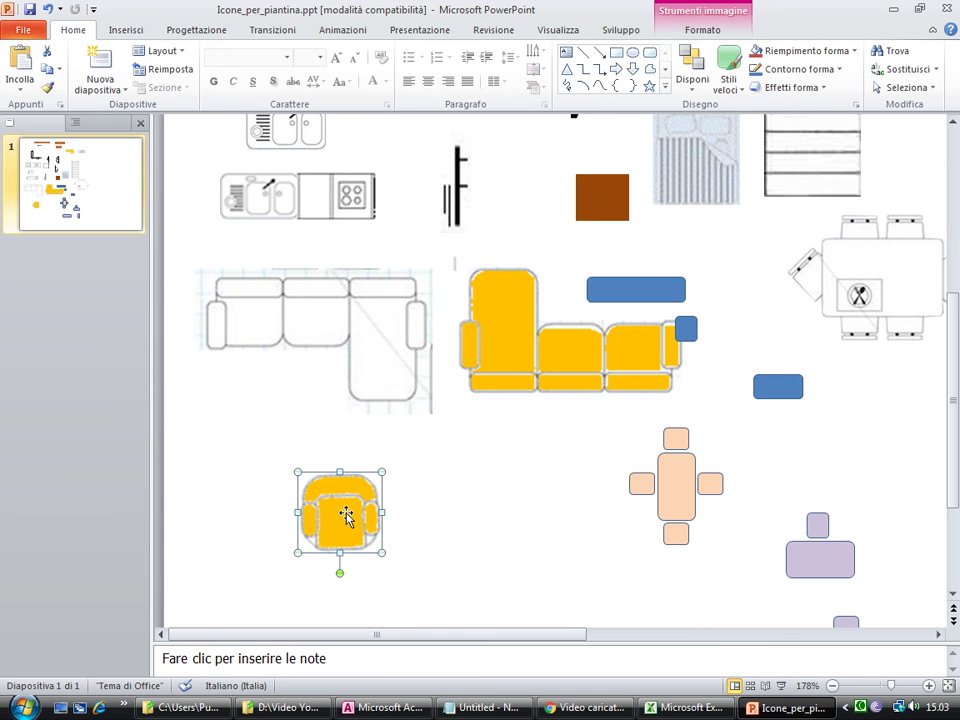
right_click(346, 512)
Step: Start saving the armchair icon as a GIF picture, then cancel
left_click(402, 449)
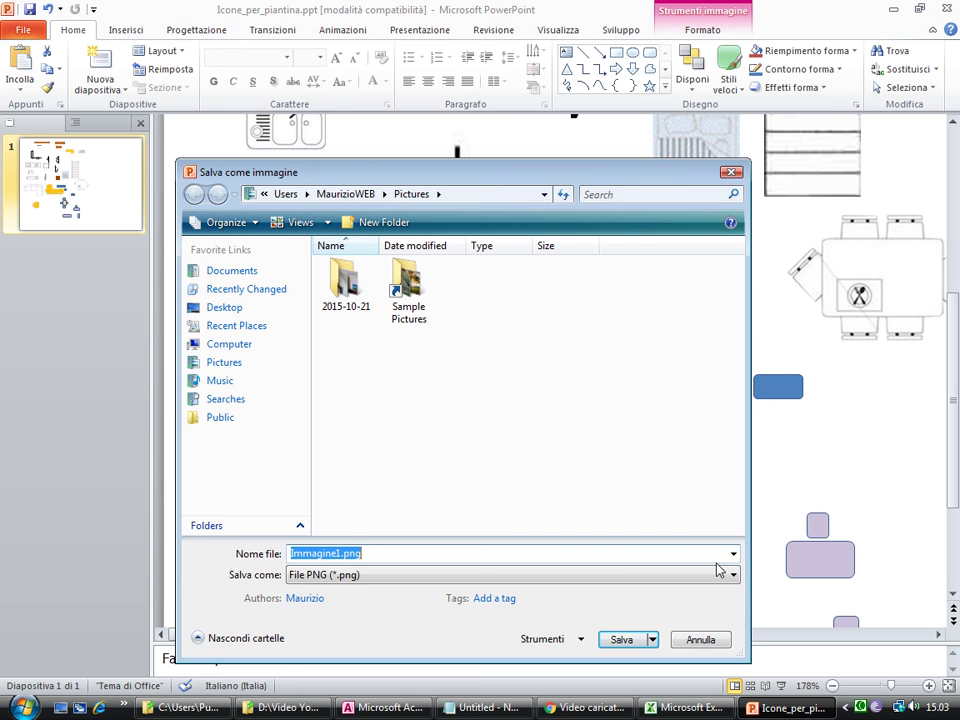
left_click(731, 575)
left_click(318, 591)
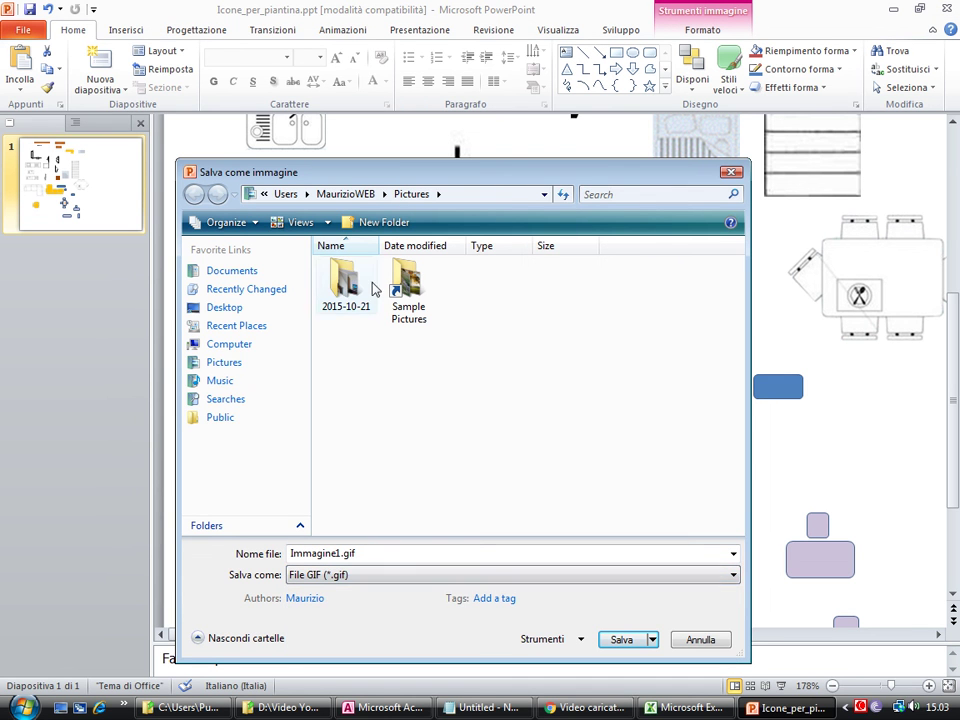
left_click(697, 639)
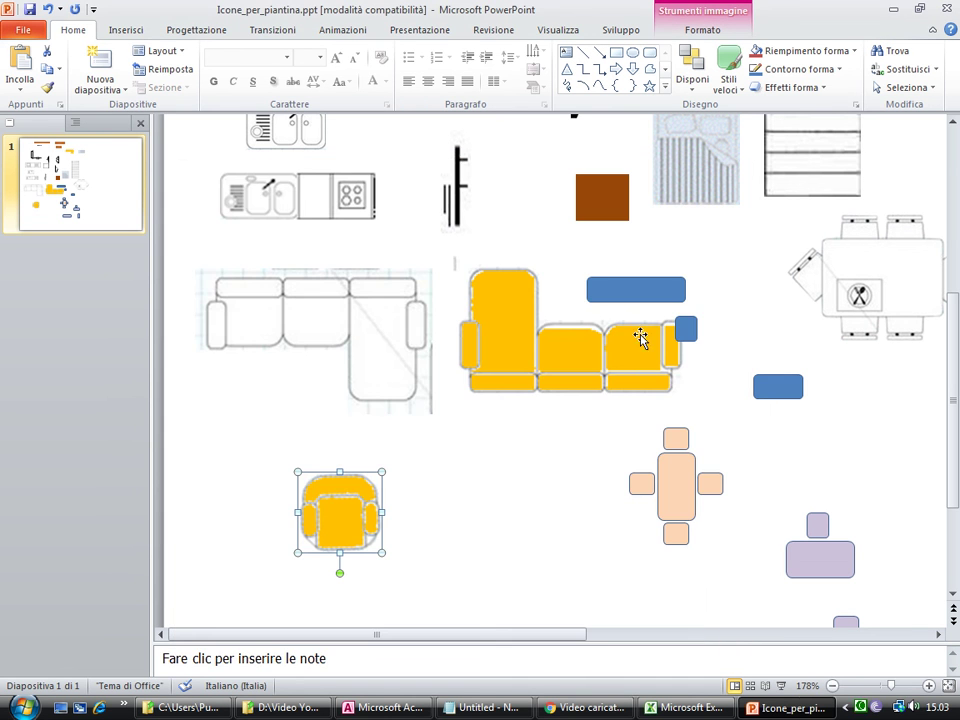
Step: Close the icons presentation, discarding the changes
left_click(558, 346)
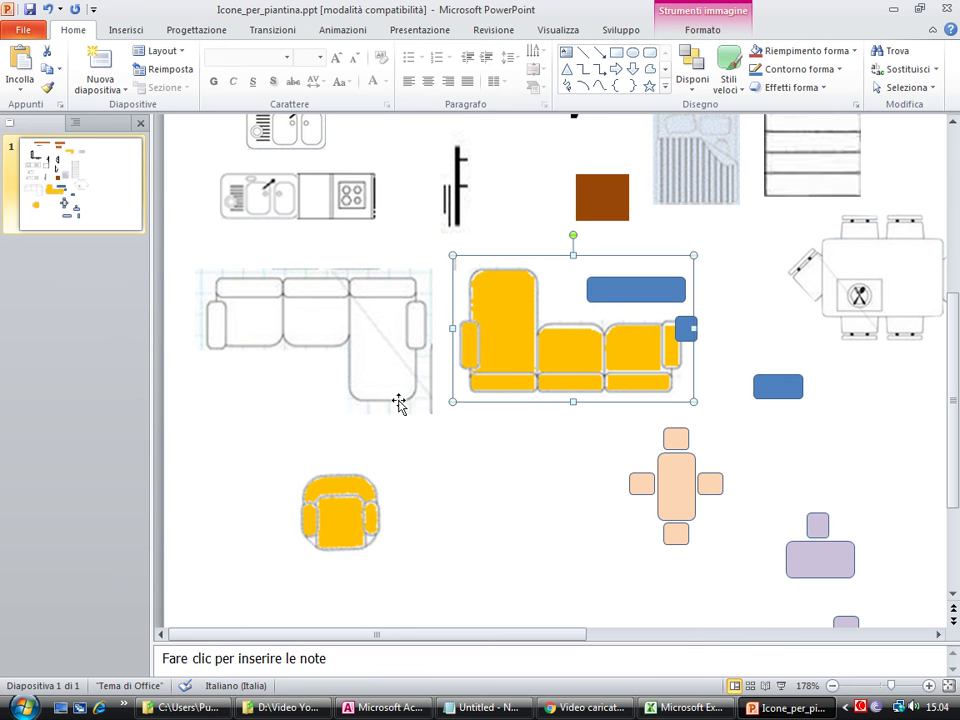
left_click(945, 8)
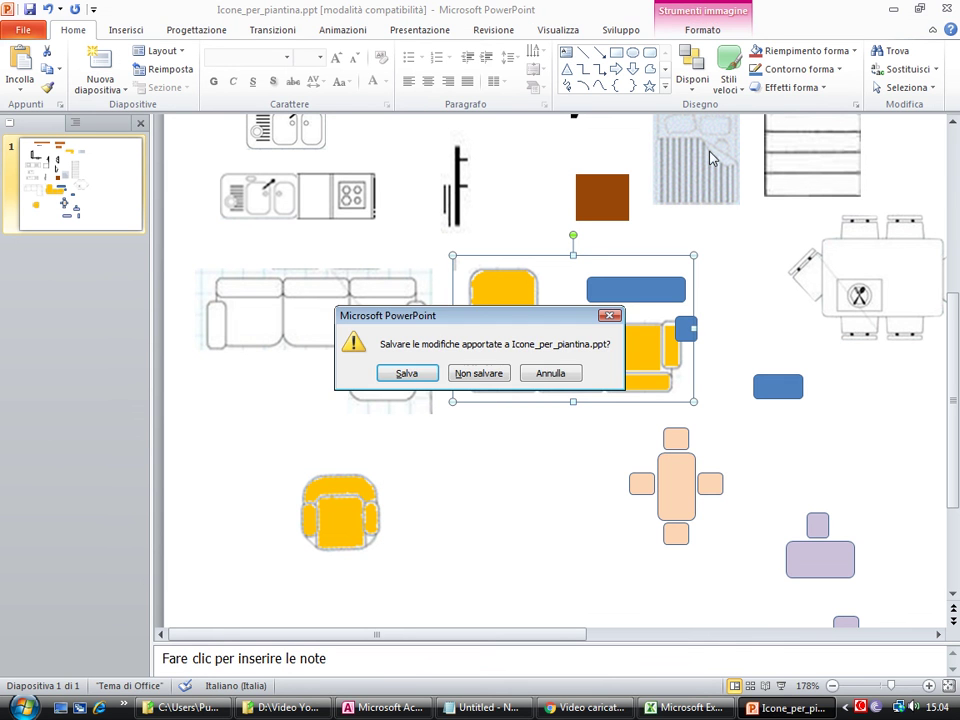
left_click(480, 373)
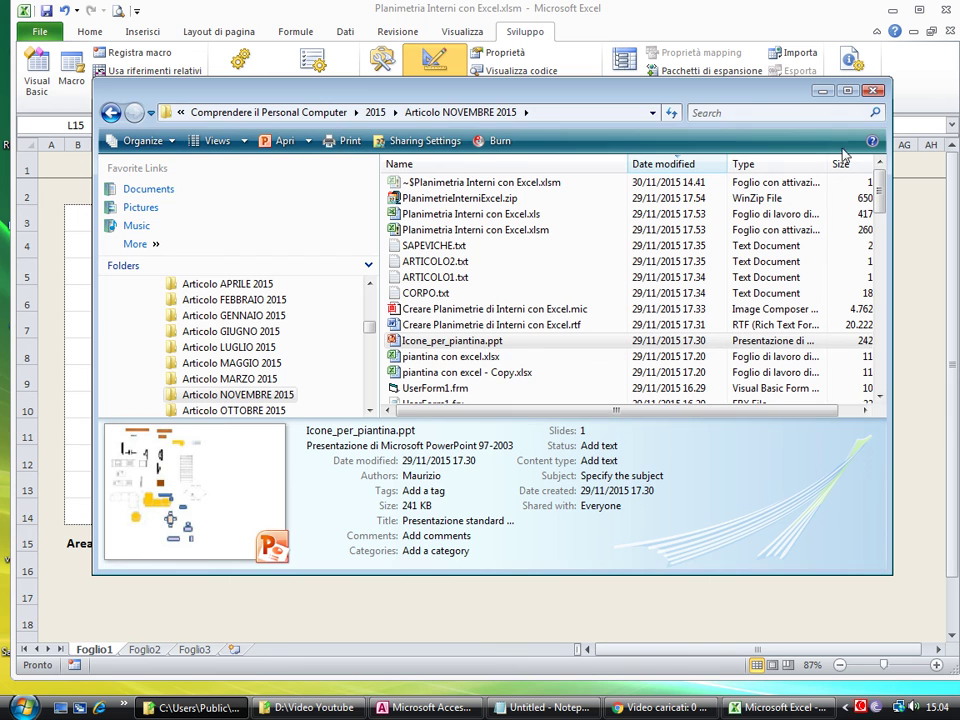
Step: Close Explorer and show the Porte/finestre/struttura pieces in the Barra degli strumenti
left_click(872, 91)
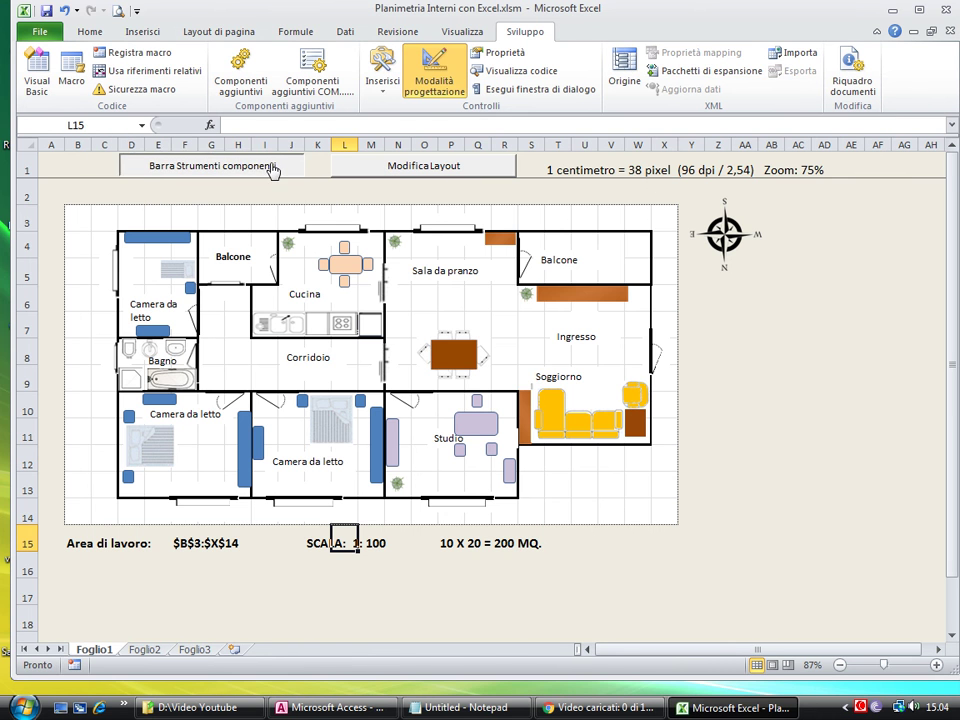
left_click(272, 170)
left_click(375, 291)
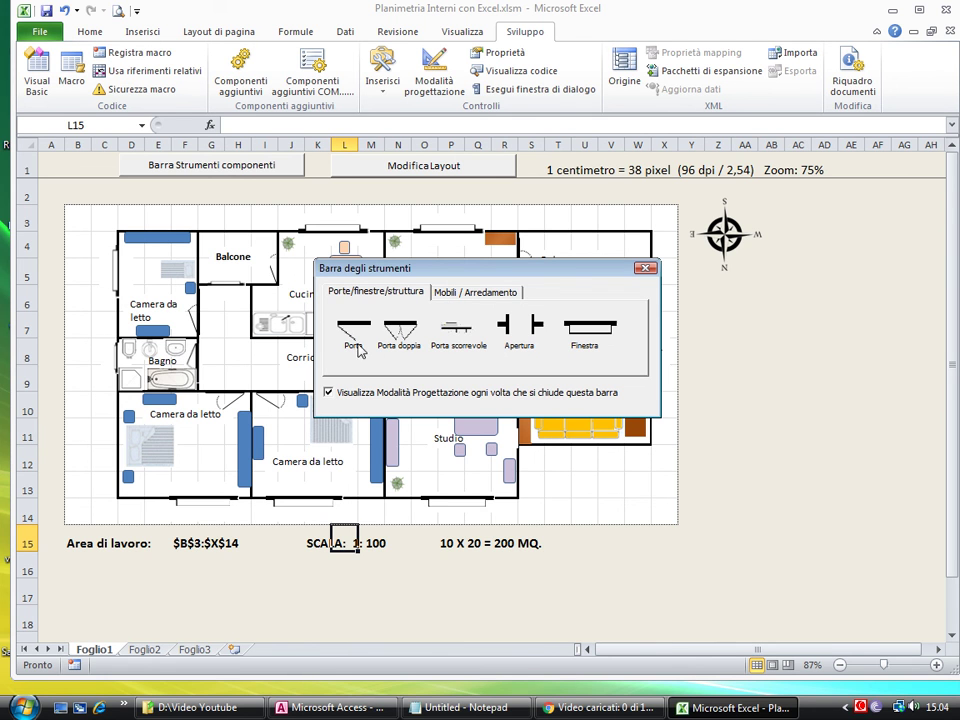
Step: Switch between the Mobili / Arredamento and Porte/finestre/struttura tabs, then park the toolbox beside the plan
left_click(448, 292)
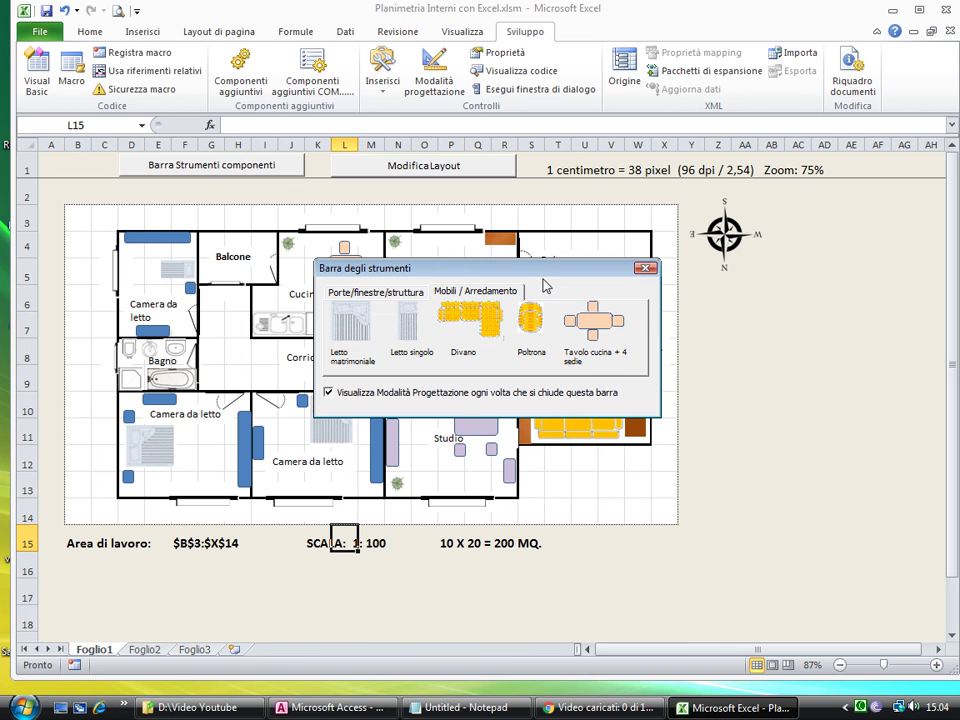
left_click_drag(505, 276, 511, 302)
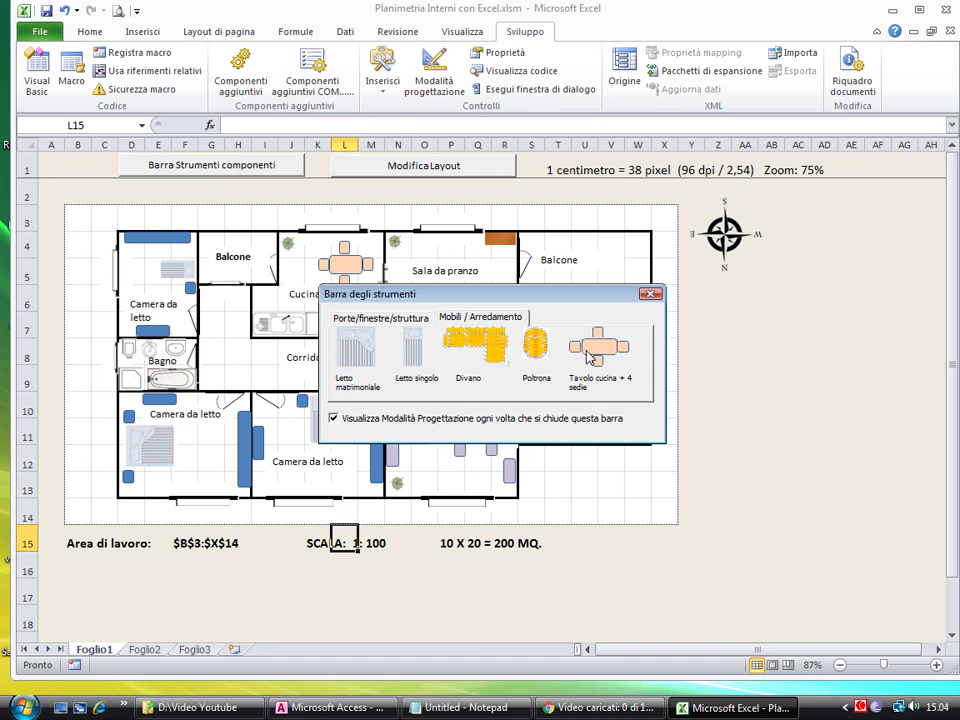
left_click(370, 319)
left_click(467, 319)
left_click(390, 320)
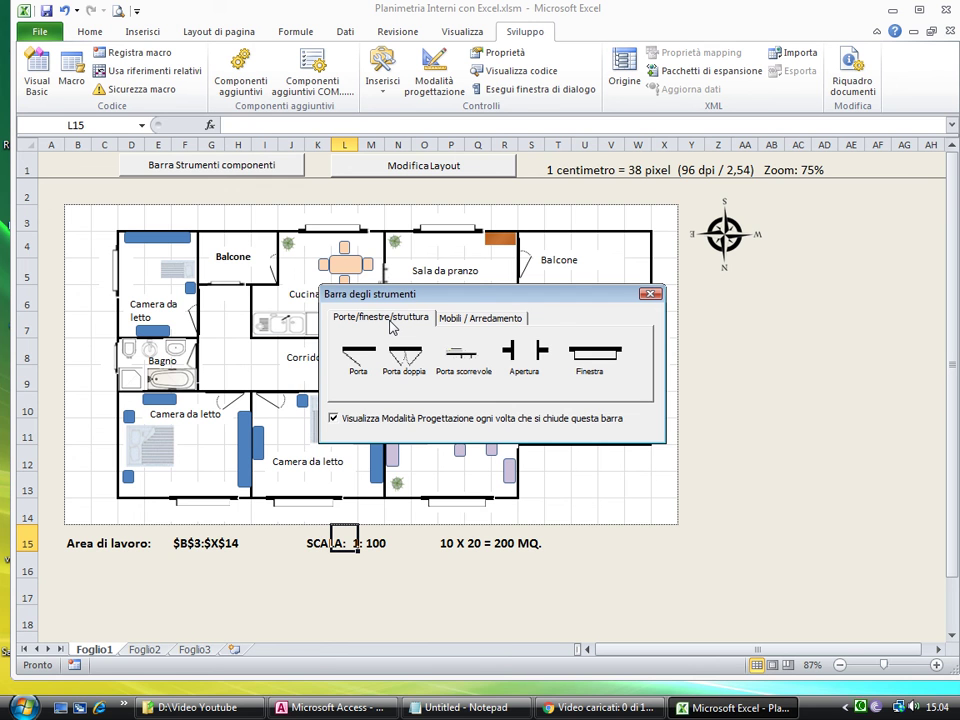
left_click_drag(503, 294, 785, 216)
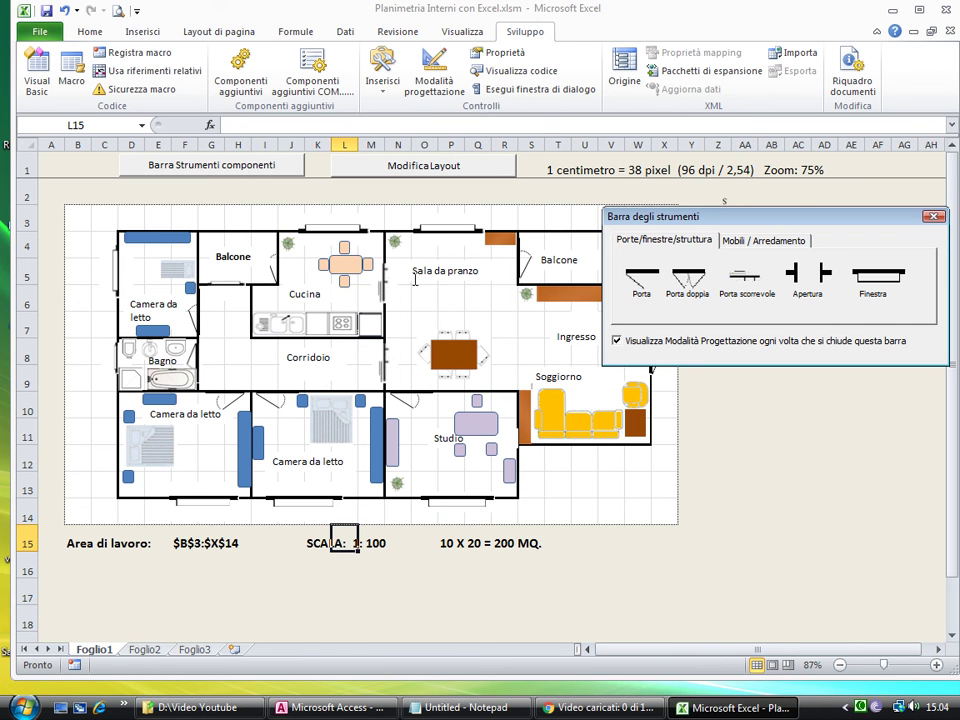
mouse_move(720, 219)
left_mouse_down()
mouse_move(689, 432)
mouse_move(724, 486)
left_mouse_up()
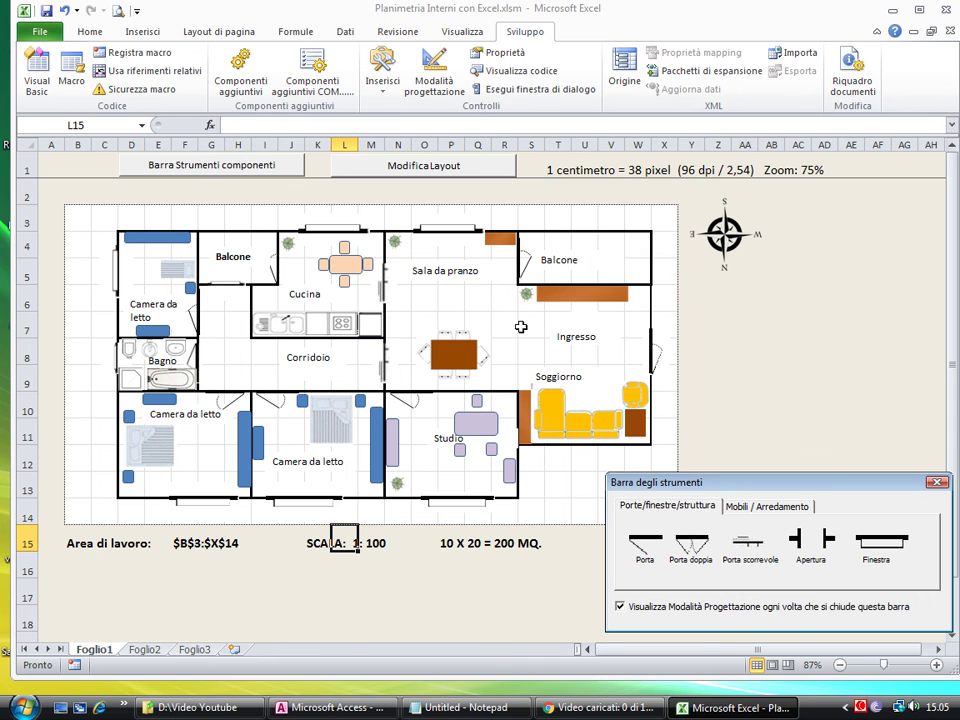
left_click_drag(707, 483, 649, 293)
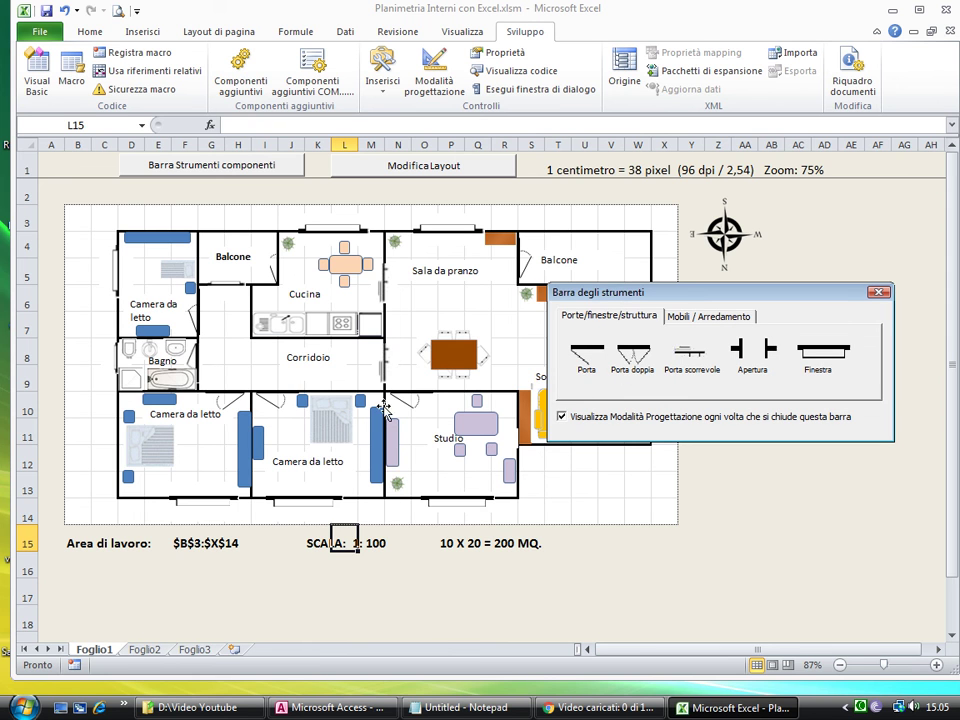
Step: Enlarge the middle bedroom's door slightly, then close the Barra degli strumenti
left_click(294, 411)
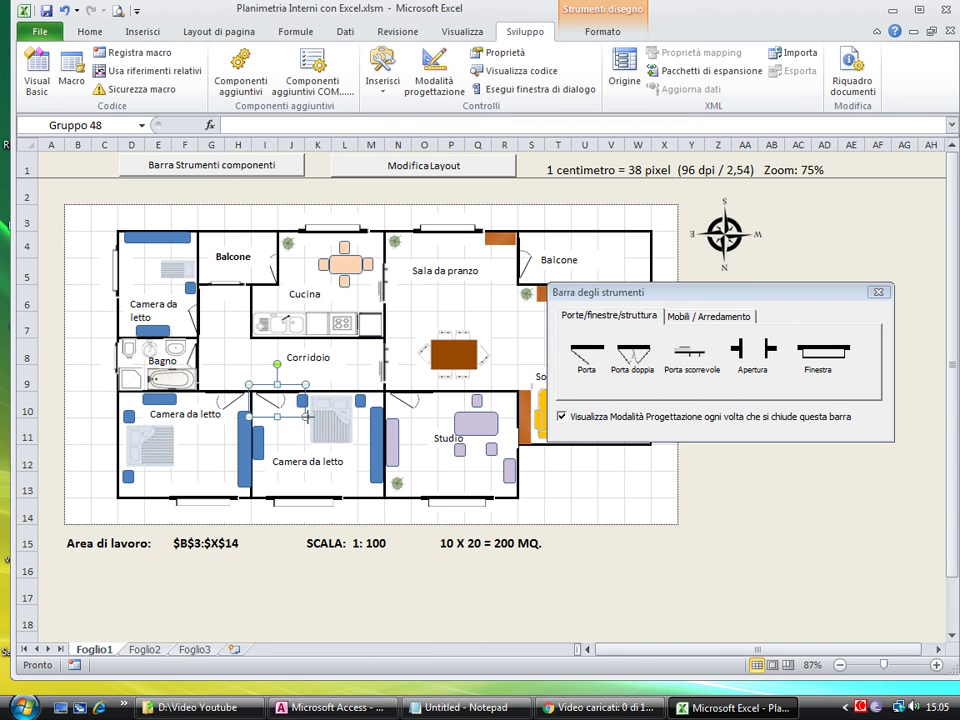
left_click_drag(305, 415, 312, 420)
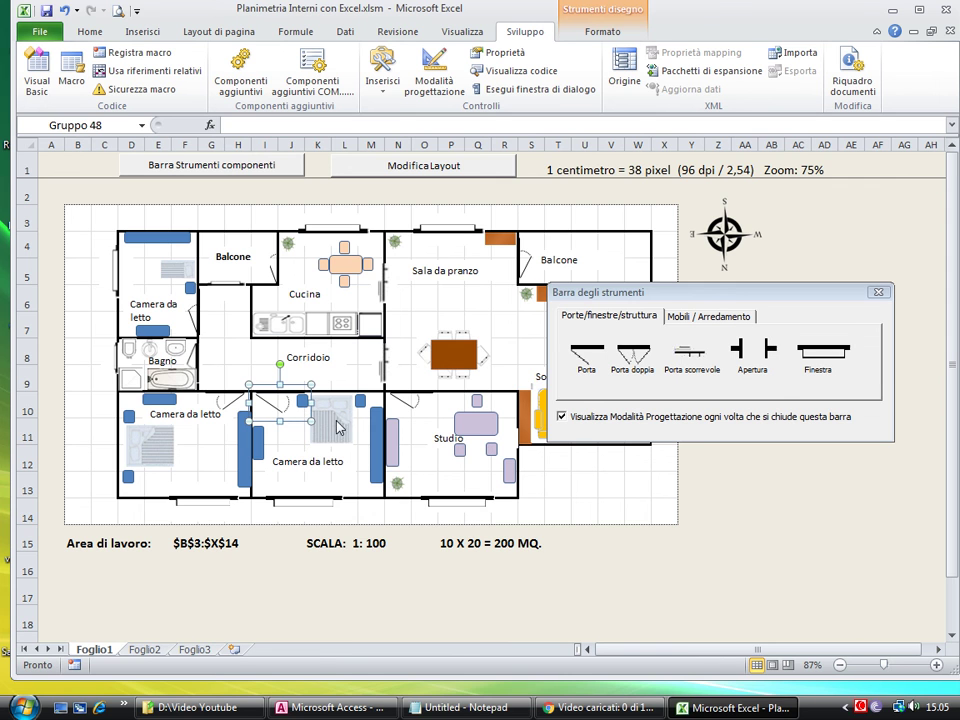
left_click(666, 505)
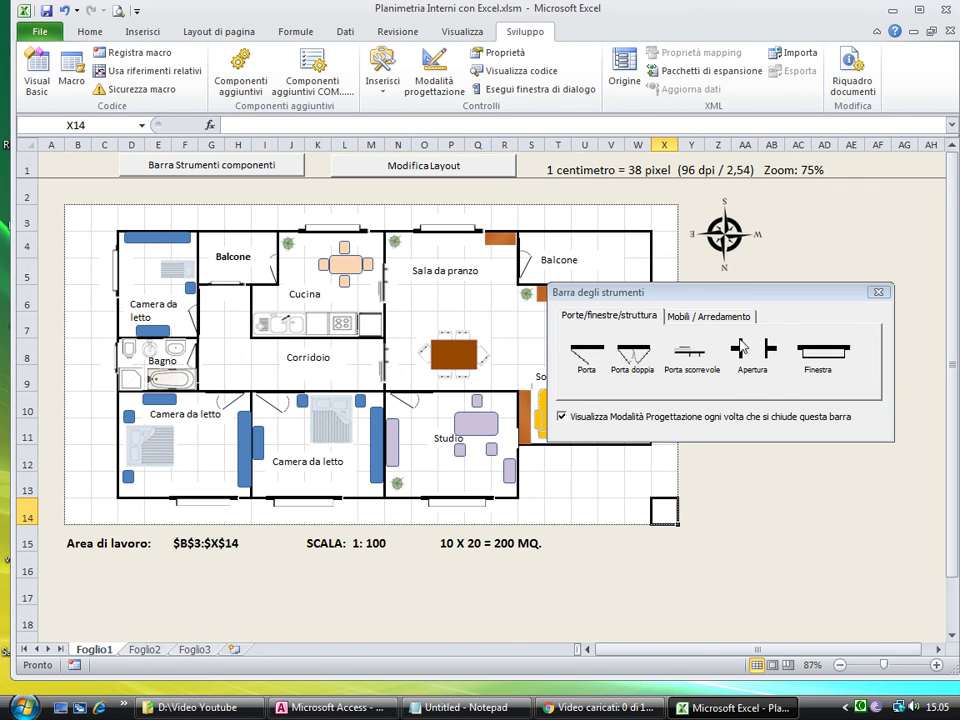
left_click_drag(718, 293, 711, 245)
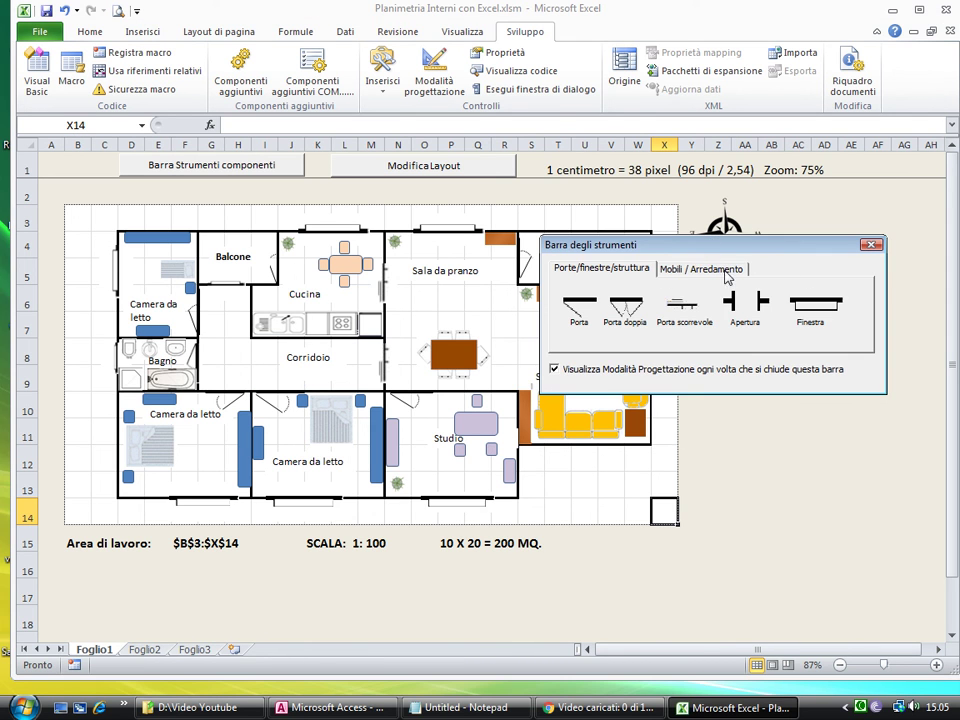
left_click(871, 244)
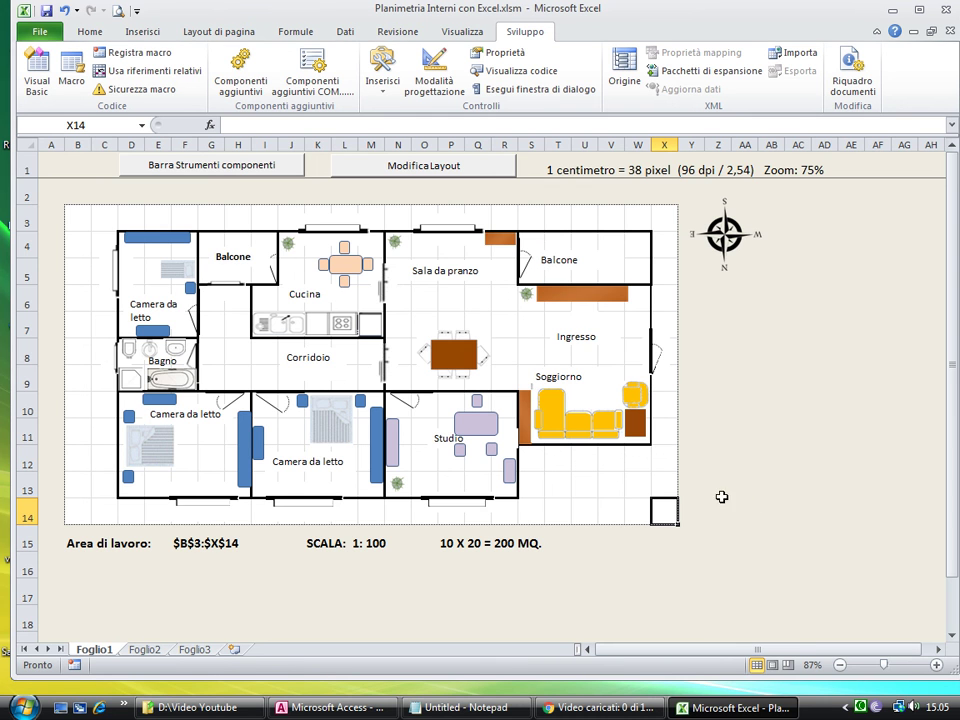